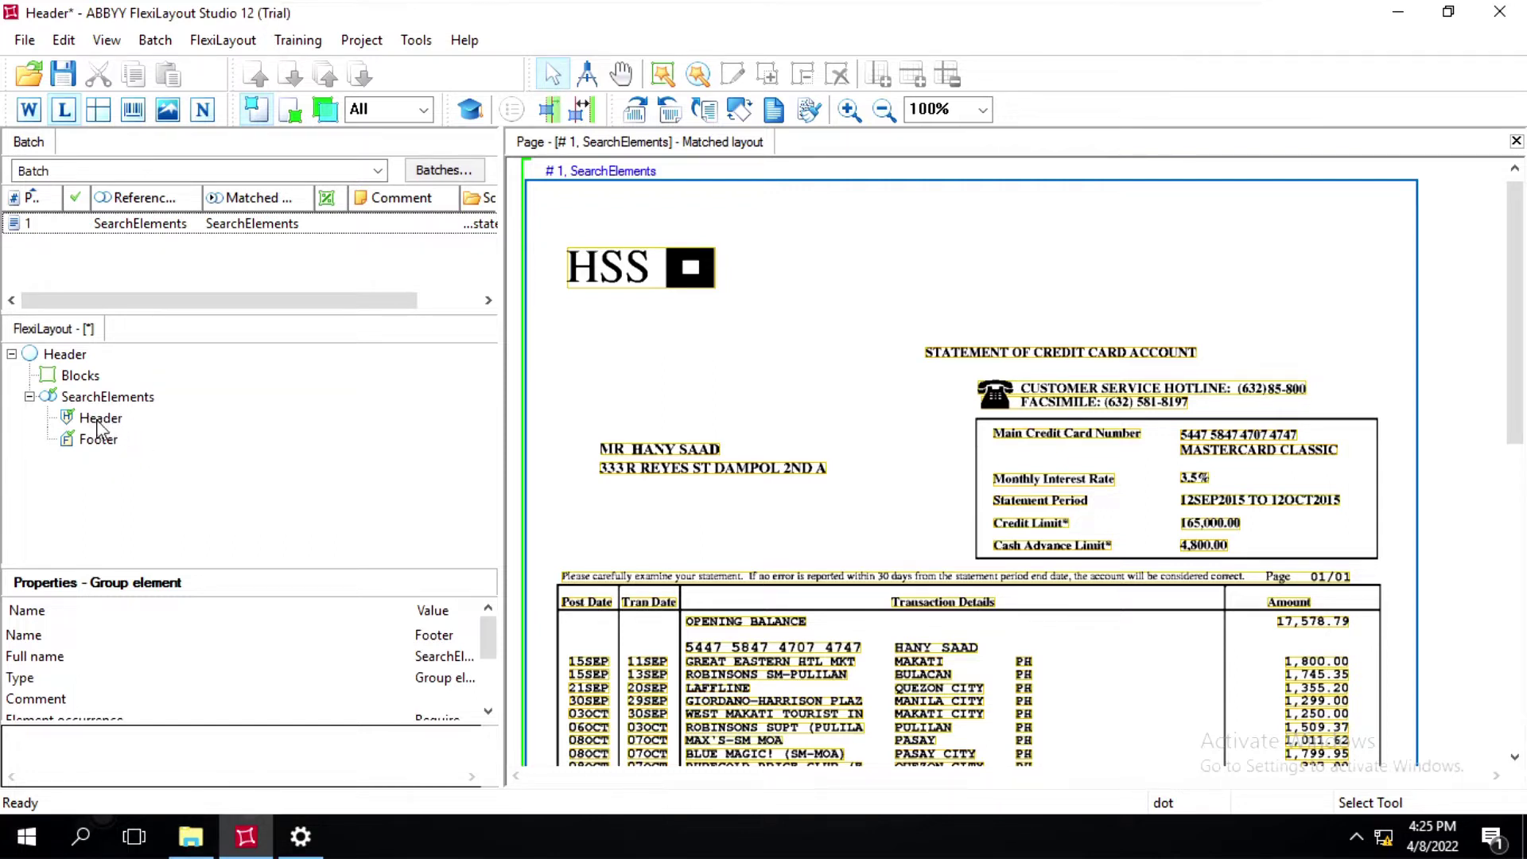
# Add a Static Text element named kwStatement under the Header element and make it a required element
pyautogui.click(99, 422)
pyautogui.rightClick(98, 422)
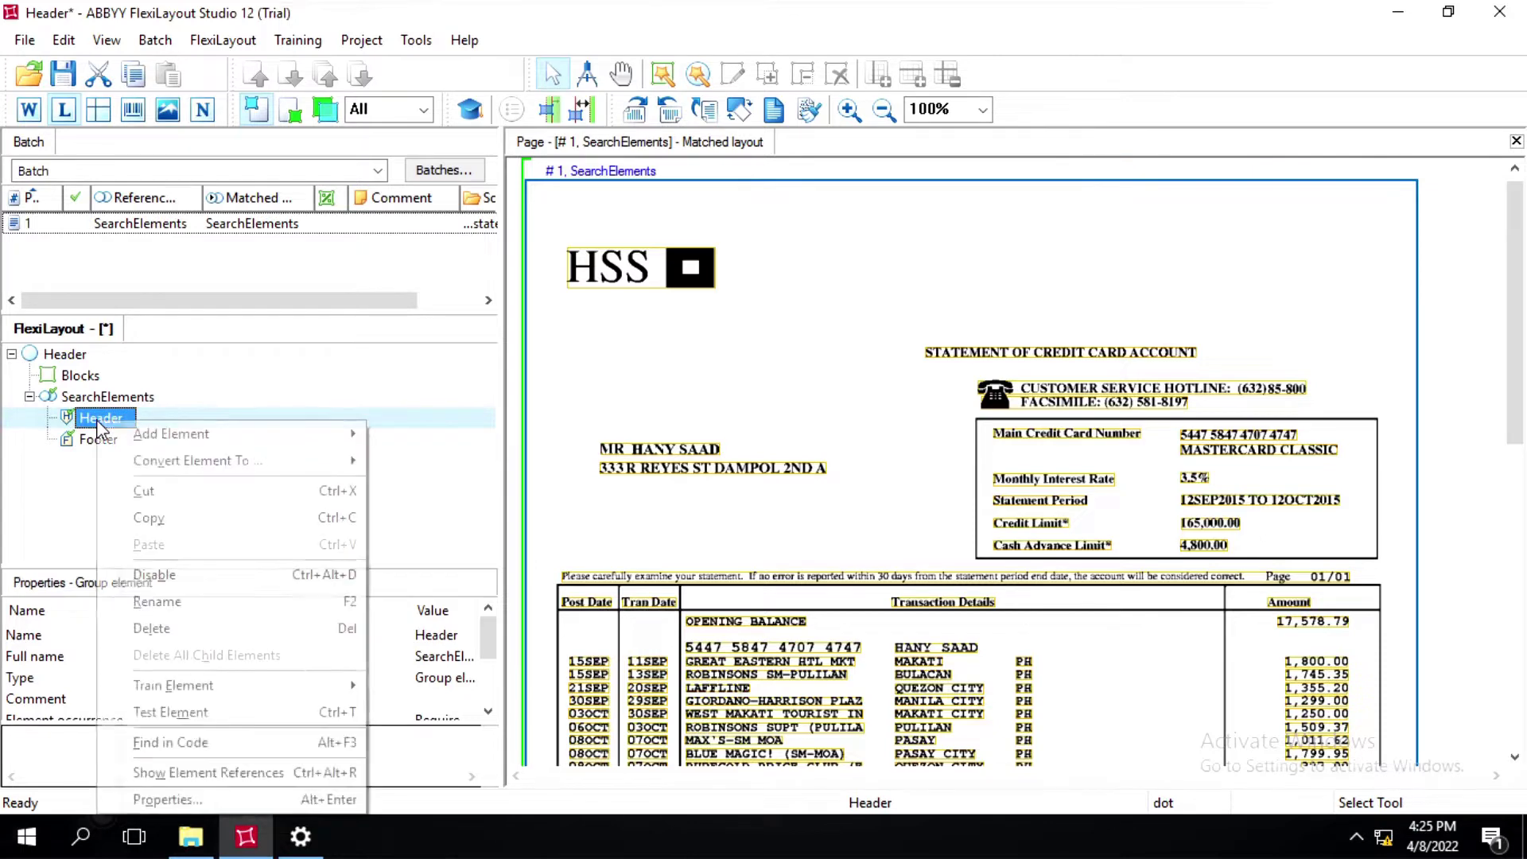
pyautogui.click(169, 436)
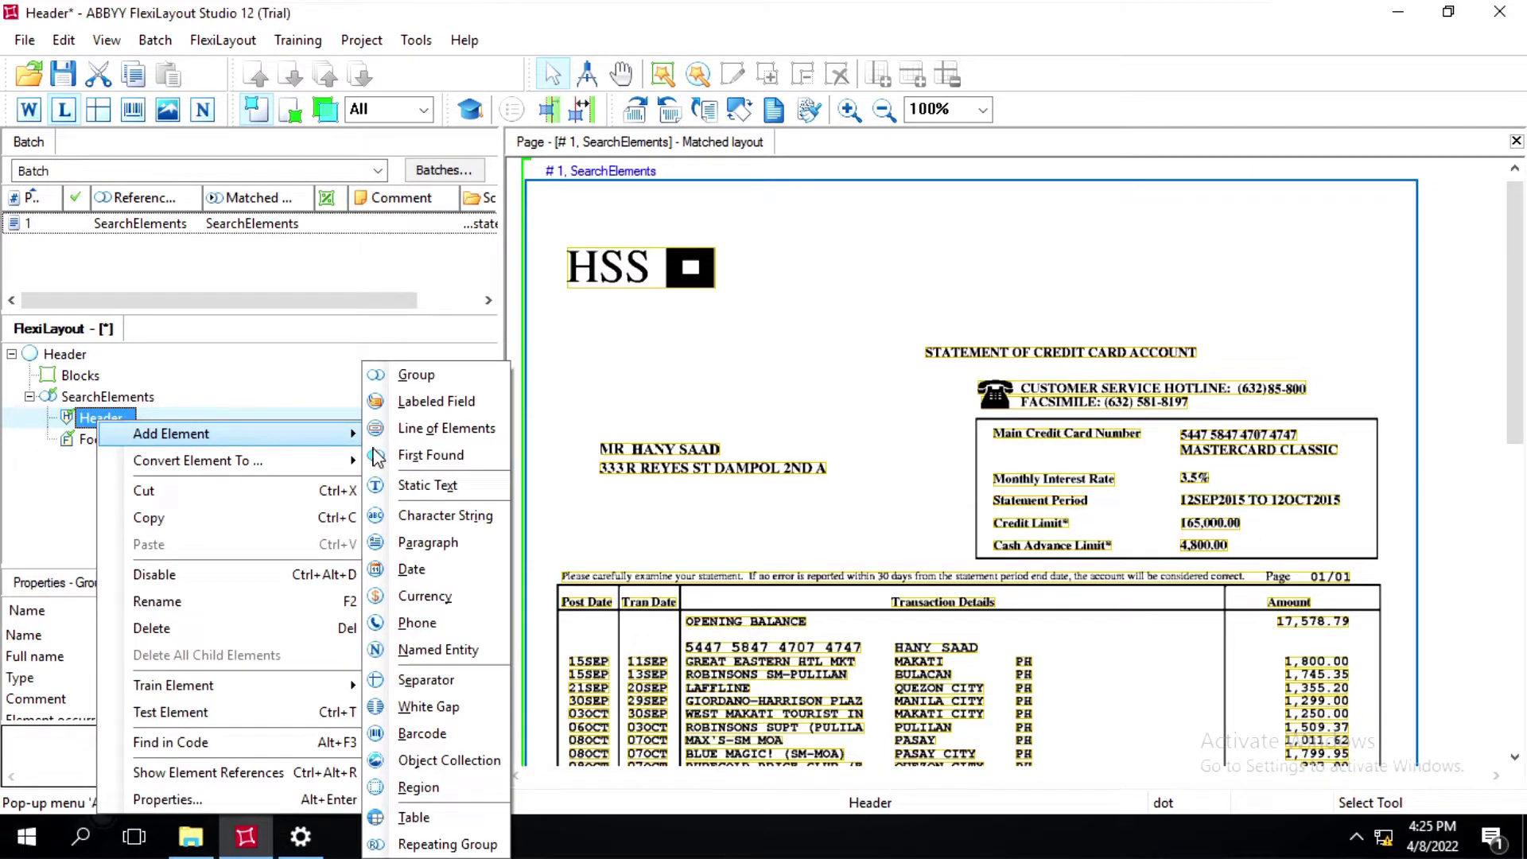
pyautogui.click(422, 487)
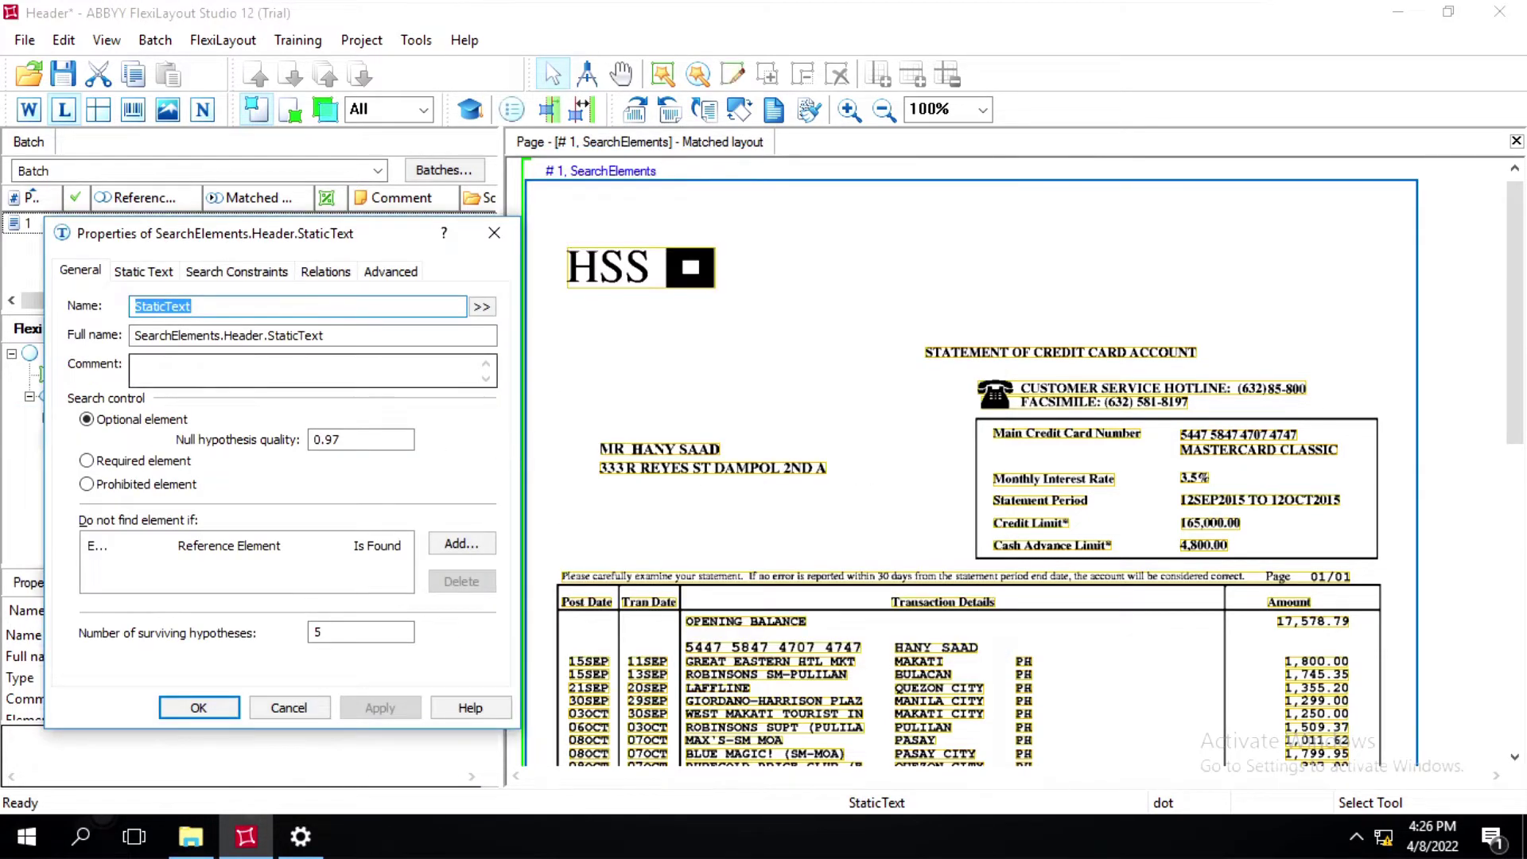
pyautogui.write('kw')
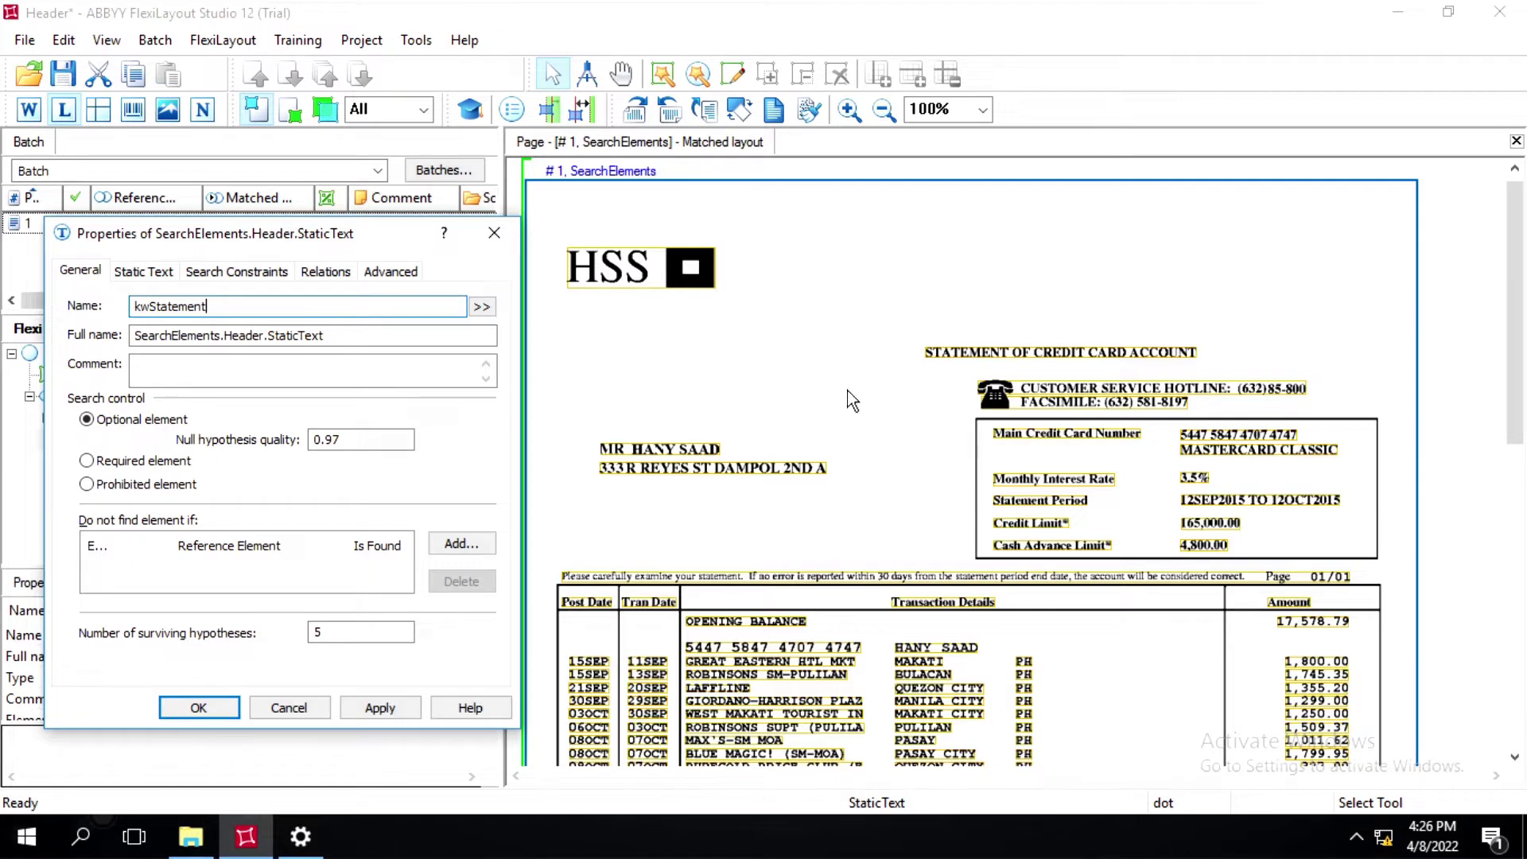
pyautogui.click(87, 463)
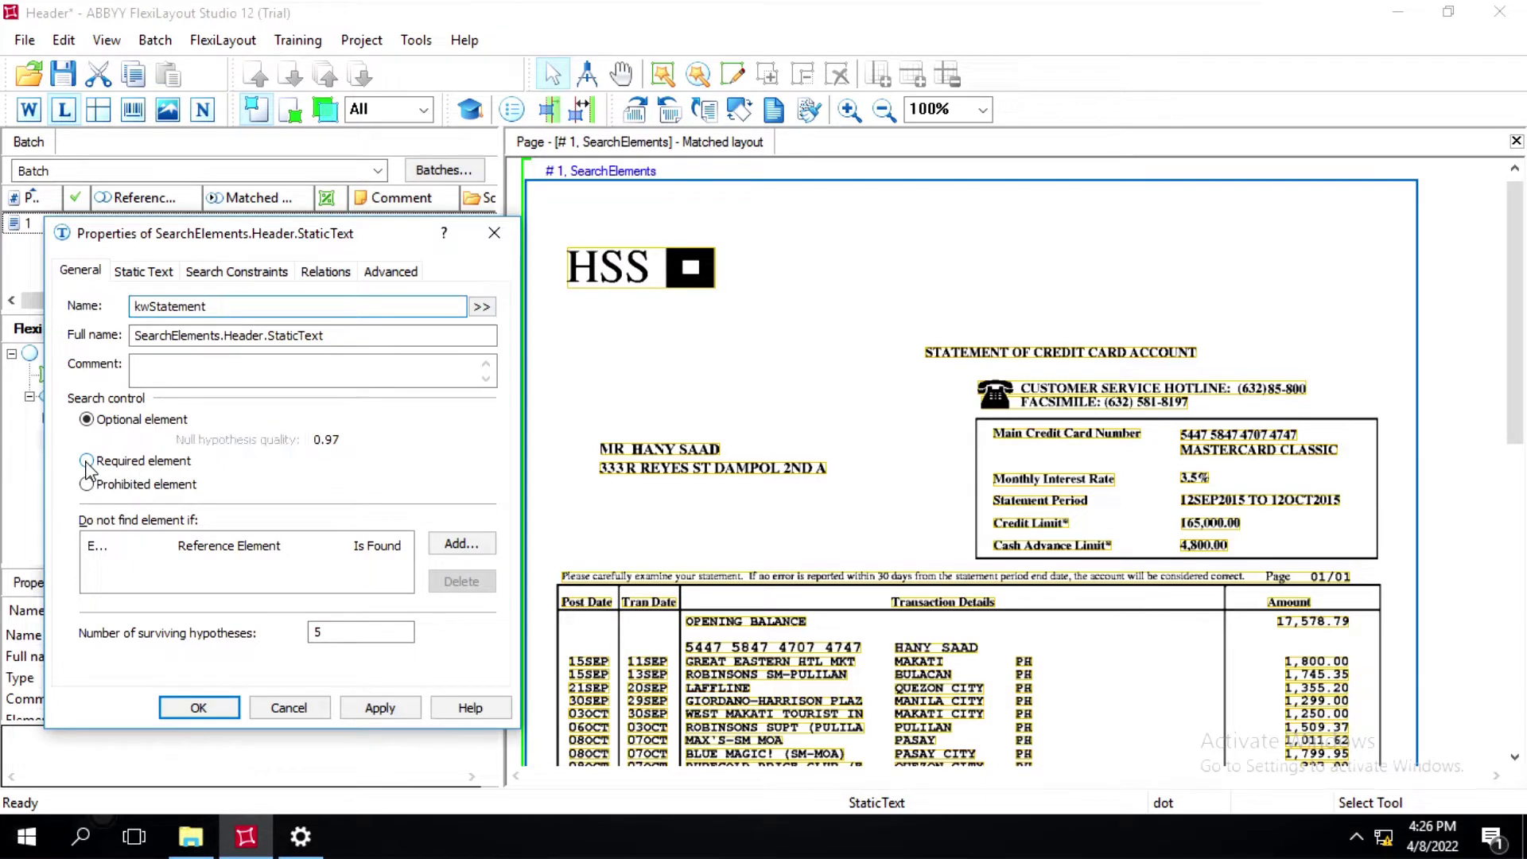
# Set the element's search text to the page heading "STATEMENT OF CREDIT CARD ACCOUNT" and have it take spaces into account
pyautogui.click(140, 275)
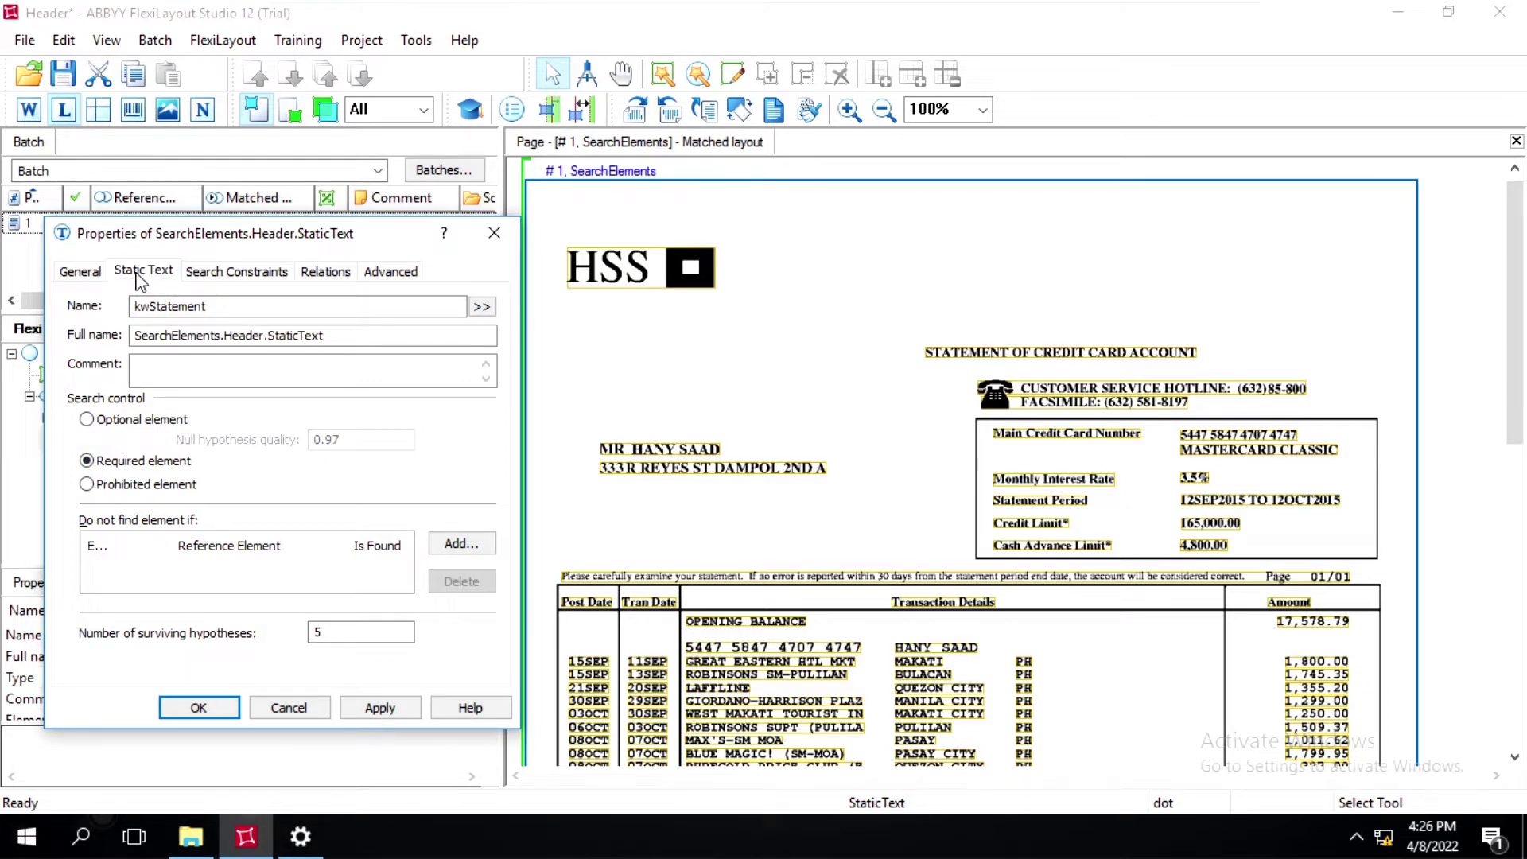
pyautogui.click(960, 357)
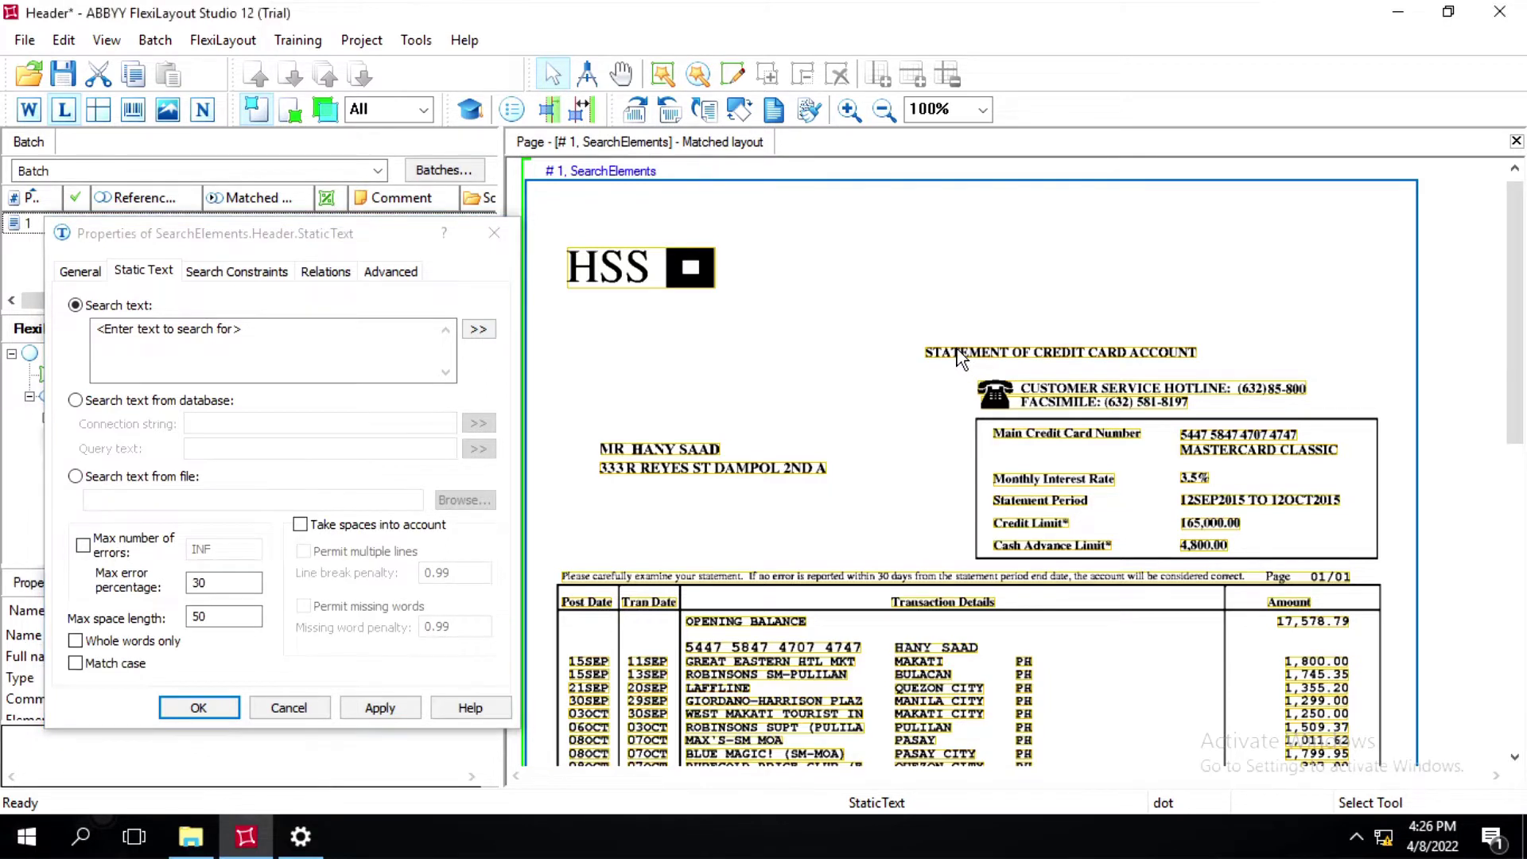
pyautogui.rightClick(960, 357)
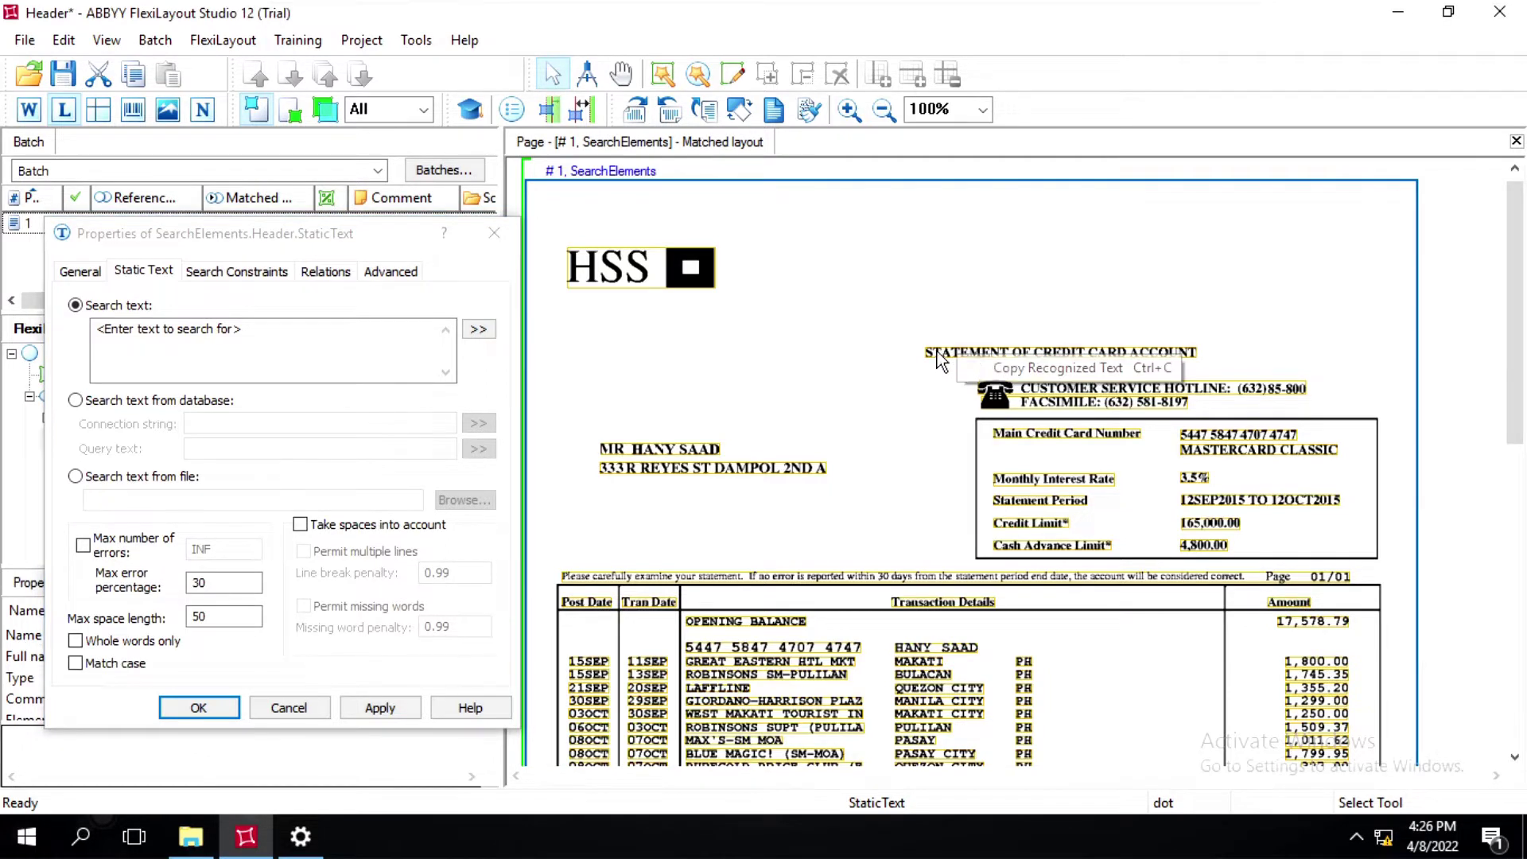
pyautogui.click(989, 368)
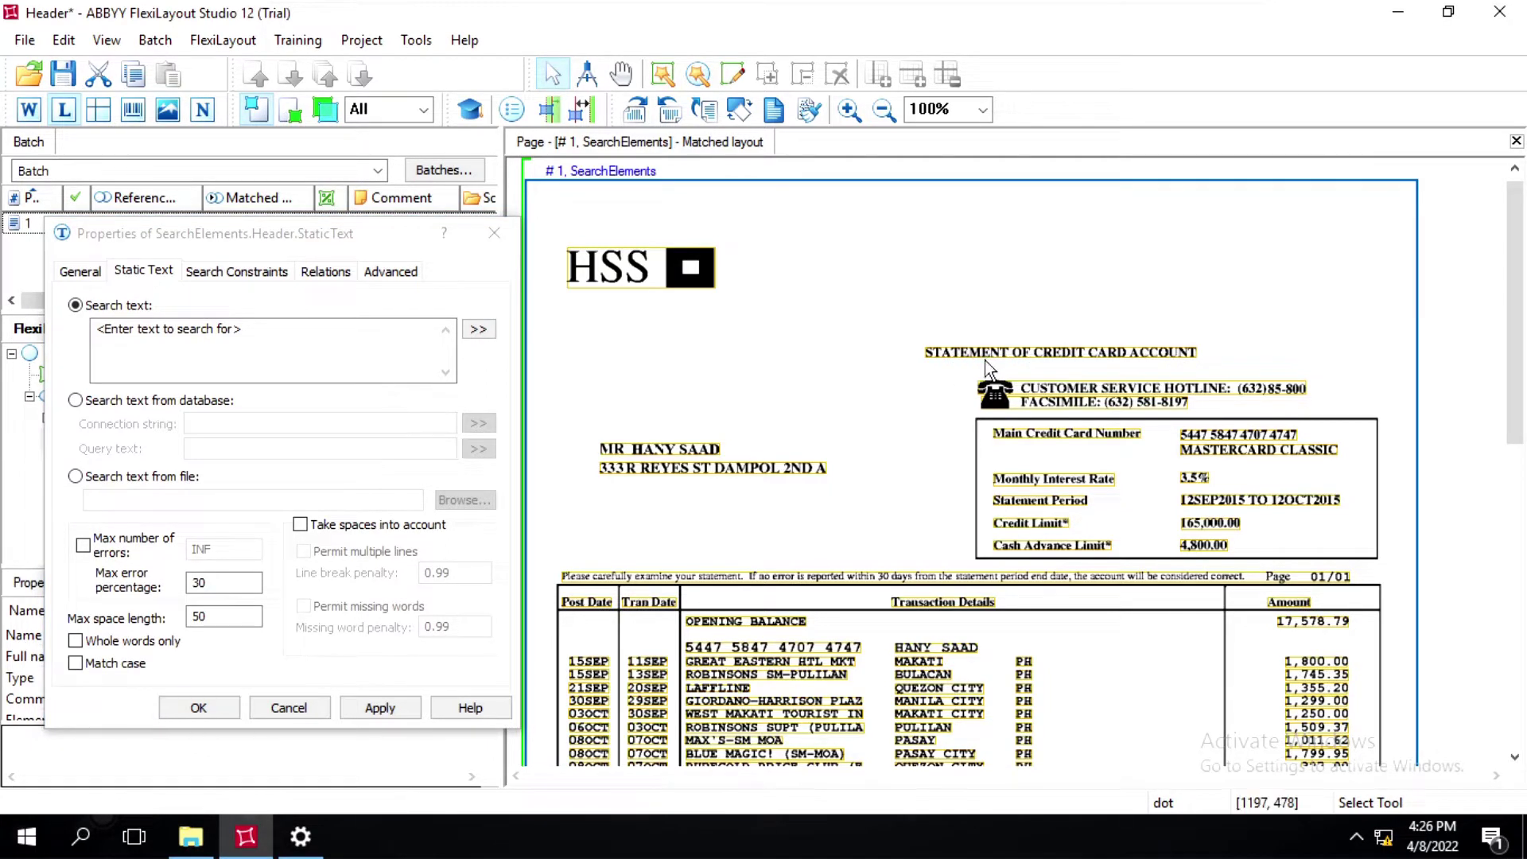
pyautogui.click(310, 347)
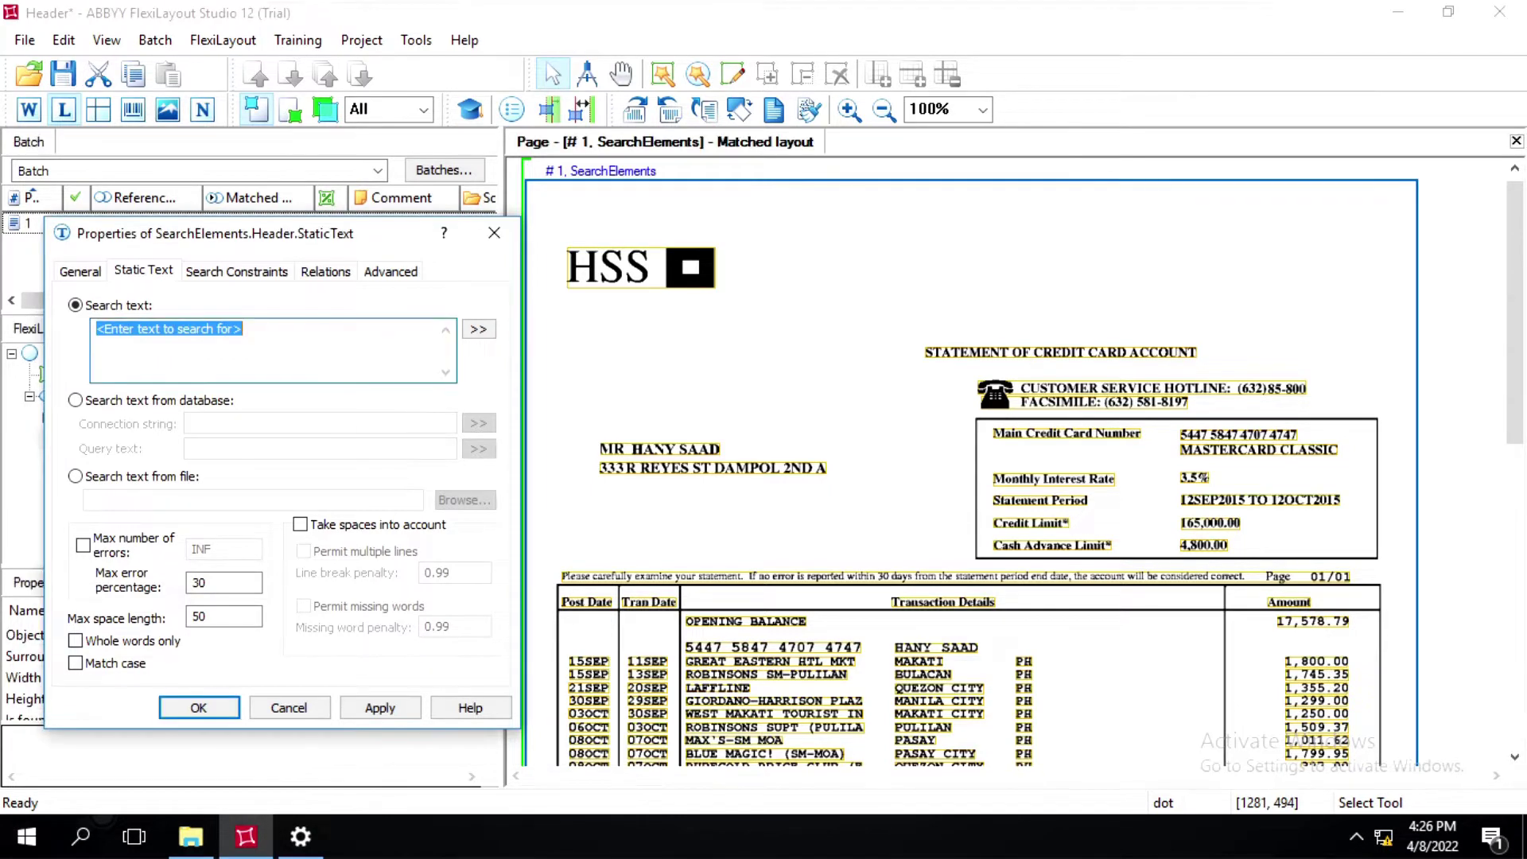
pyautogui.write('STATEMENT OF CREDIT CARD ACCOUNT')
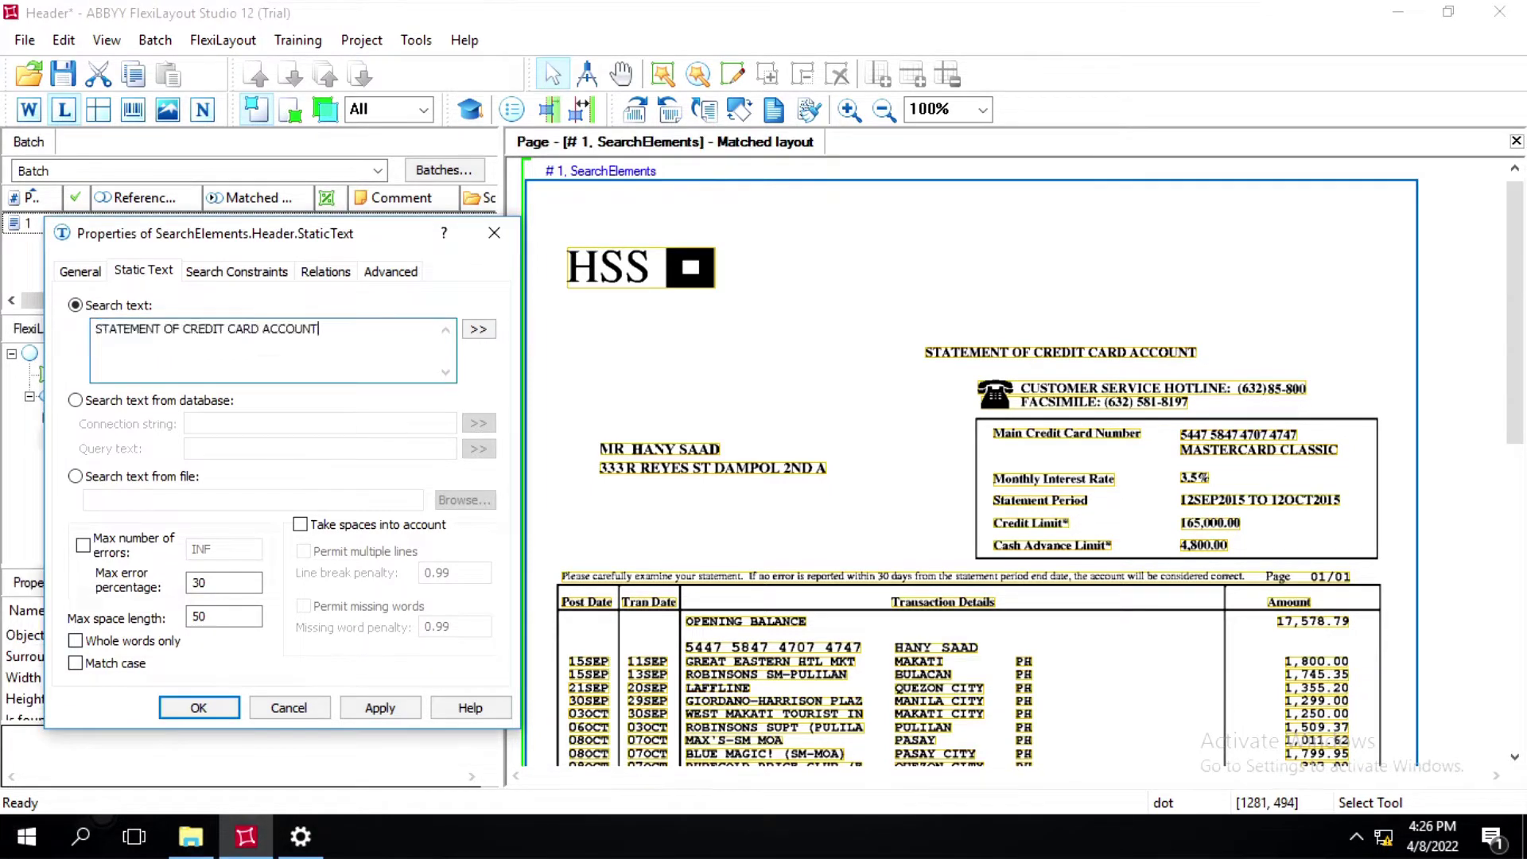
pyautogui.click(301, 526)
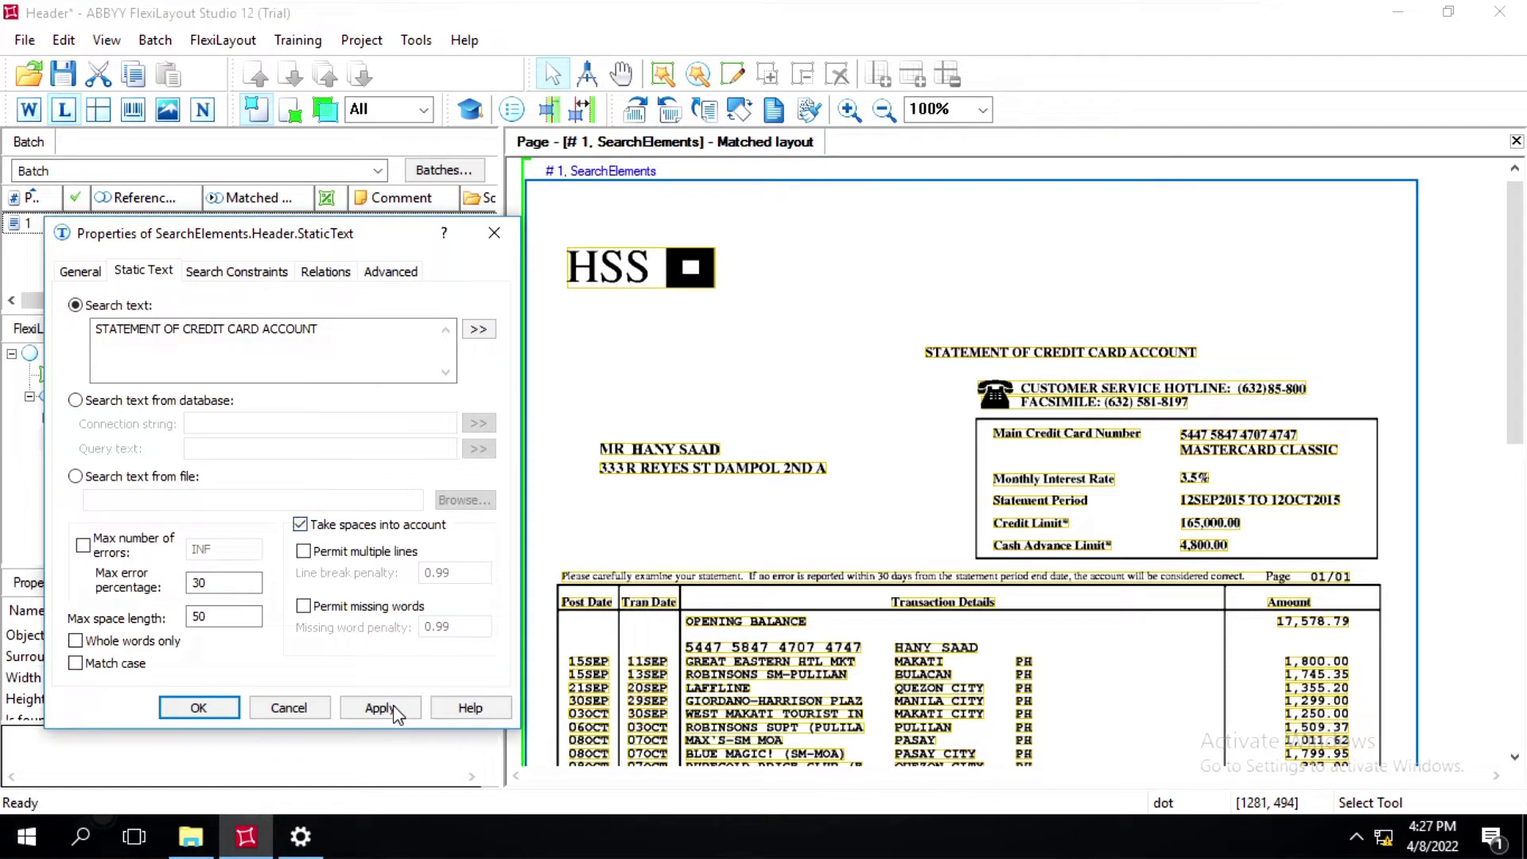
# Set the element's relation to nearest to the page top edge and apply it
pyautogui.click(326, 275)
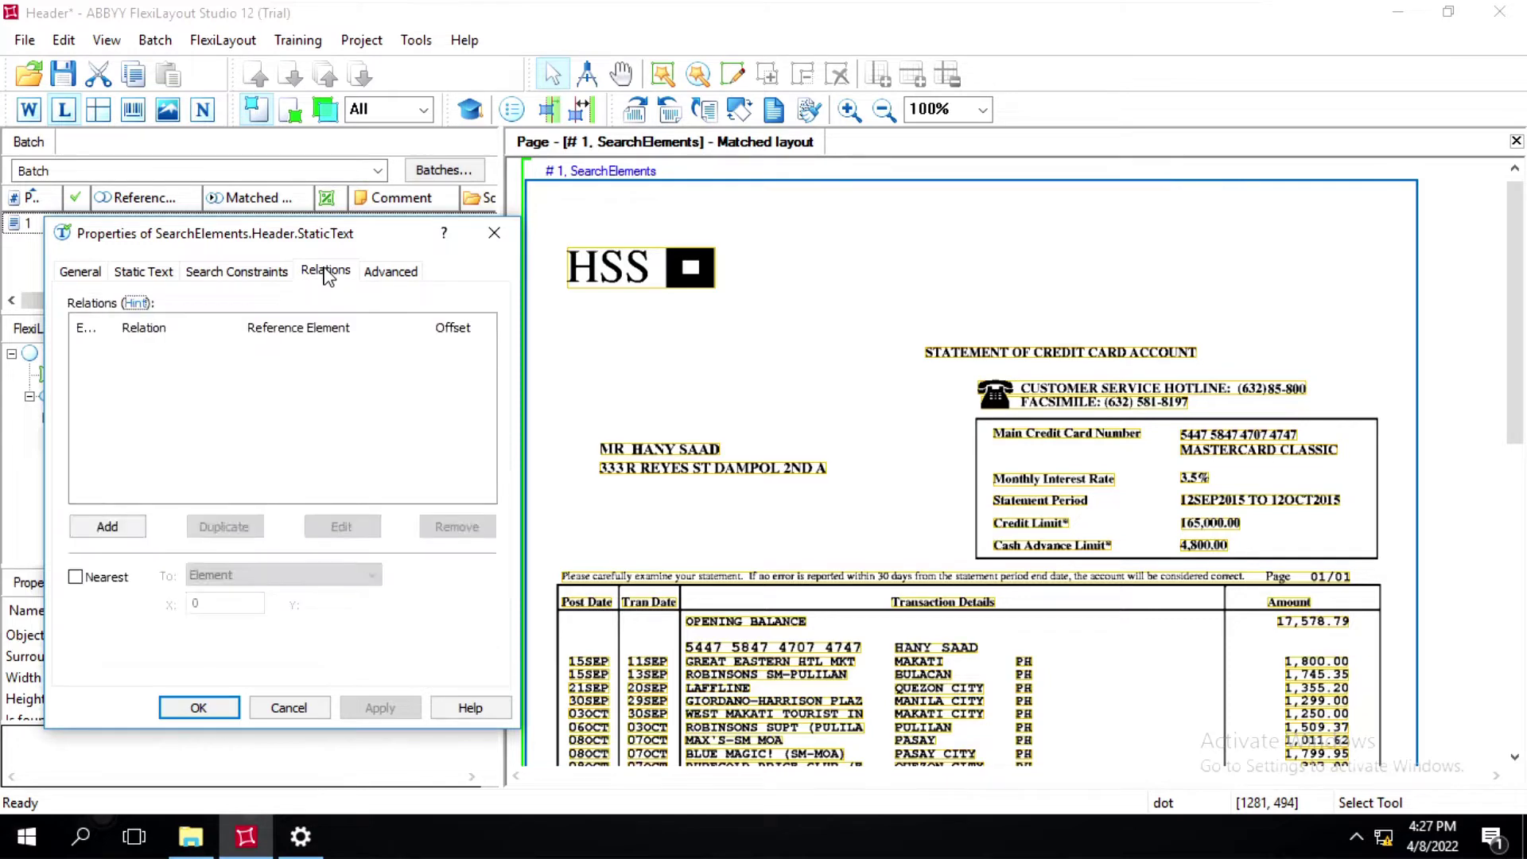
pyautogui.click(75, 576)
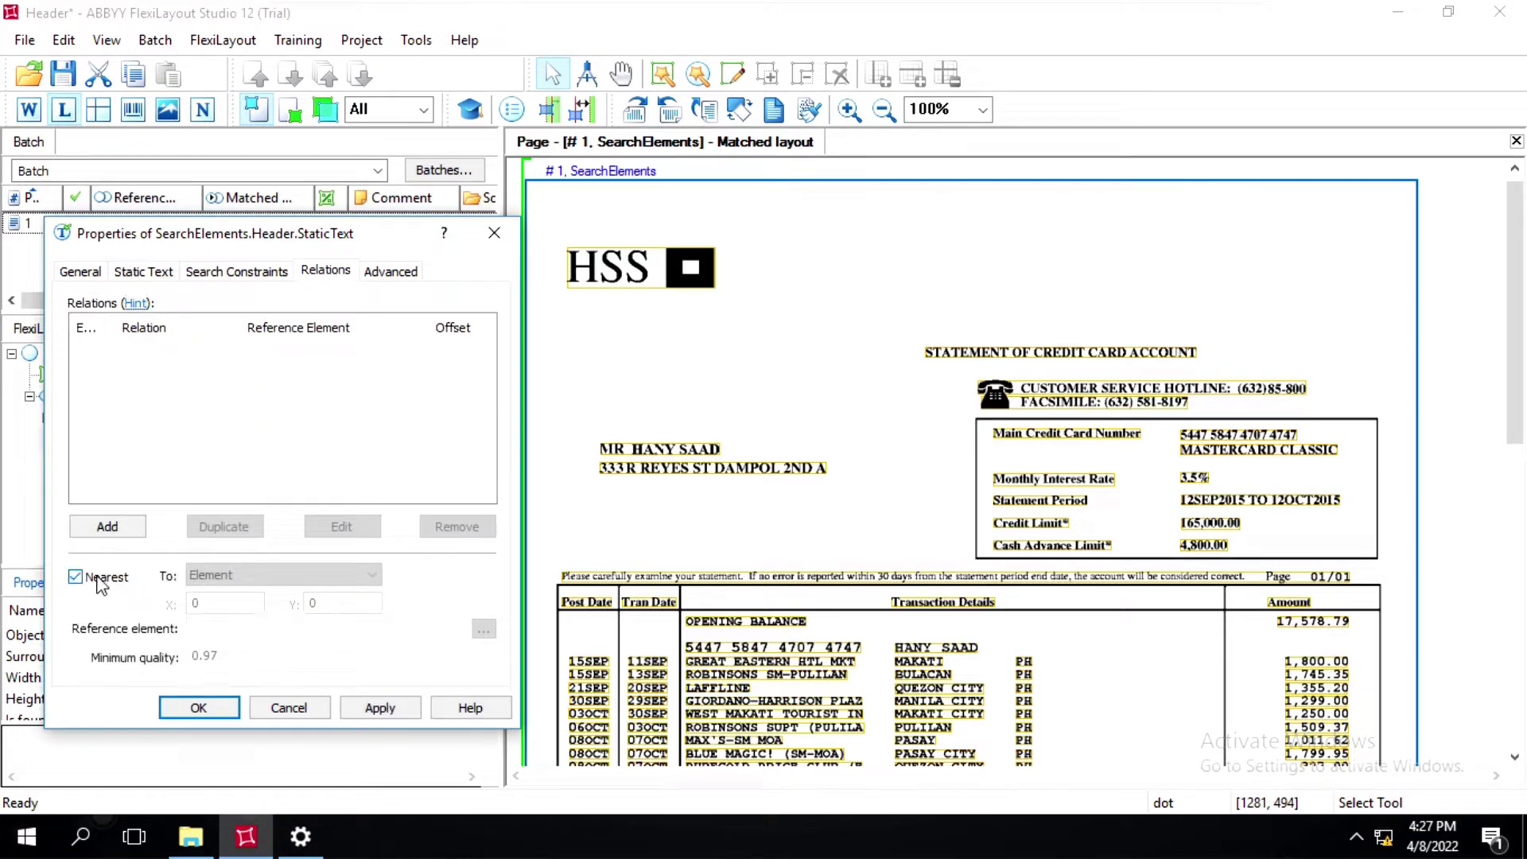
pyautogui.click(256, 577)
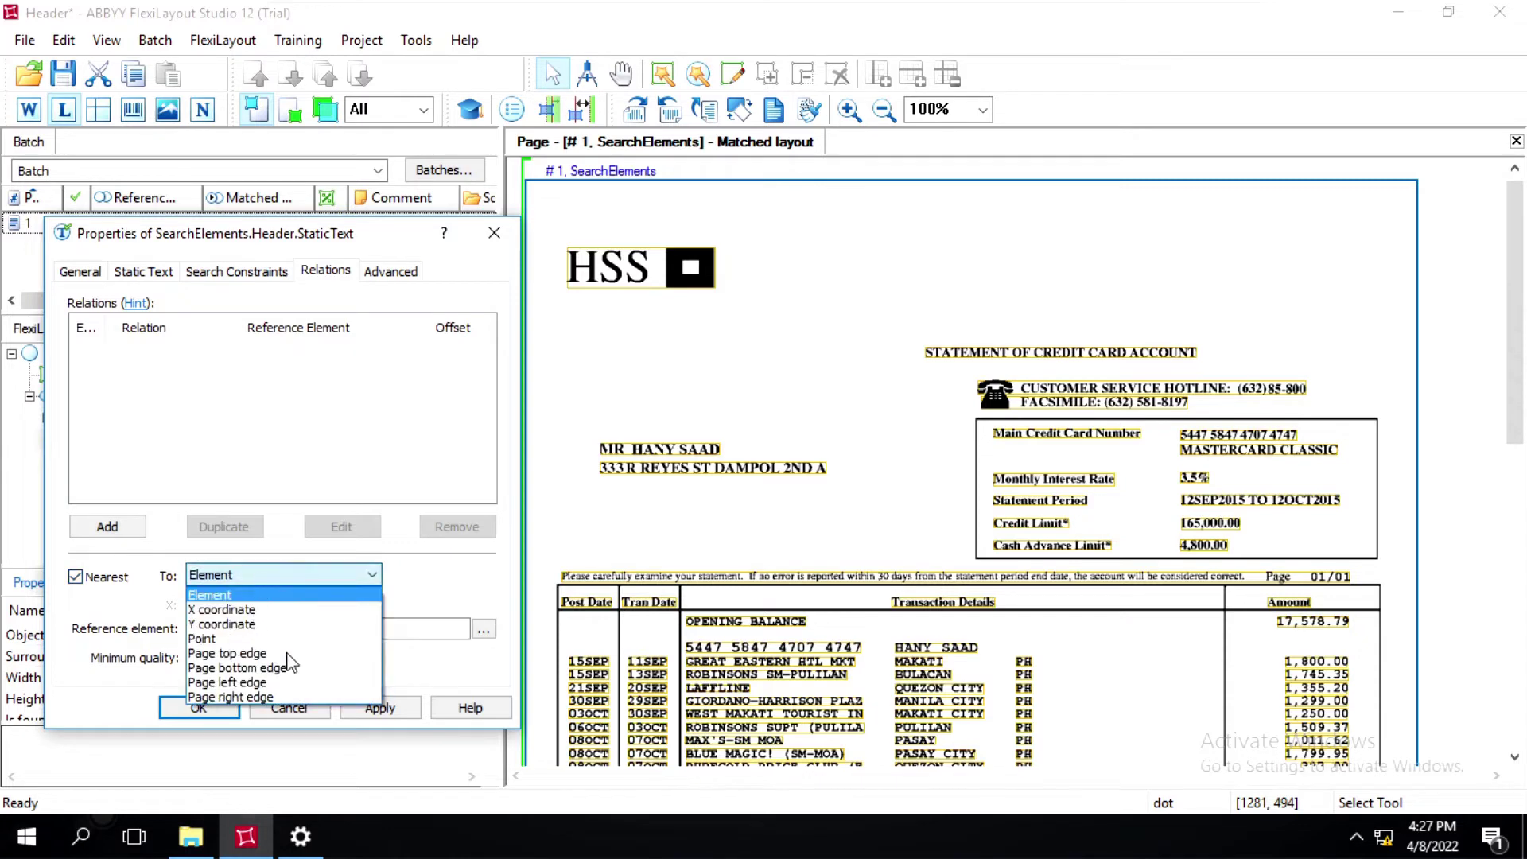
pyautogui.click(230, 654)
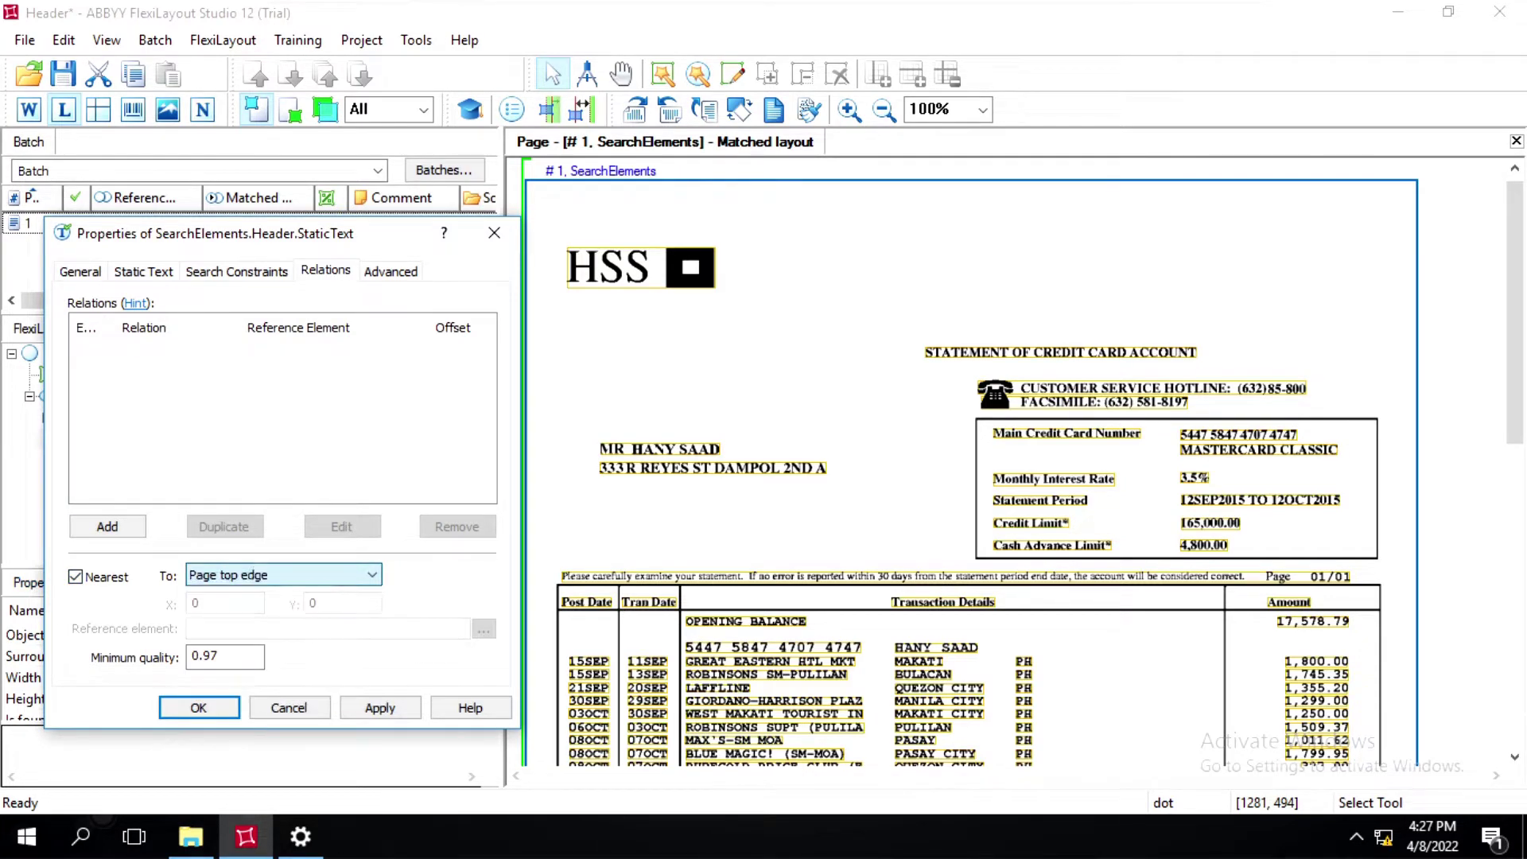
pyautogui.click(379, 705)
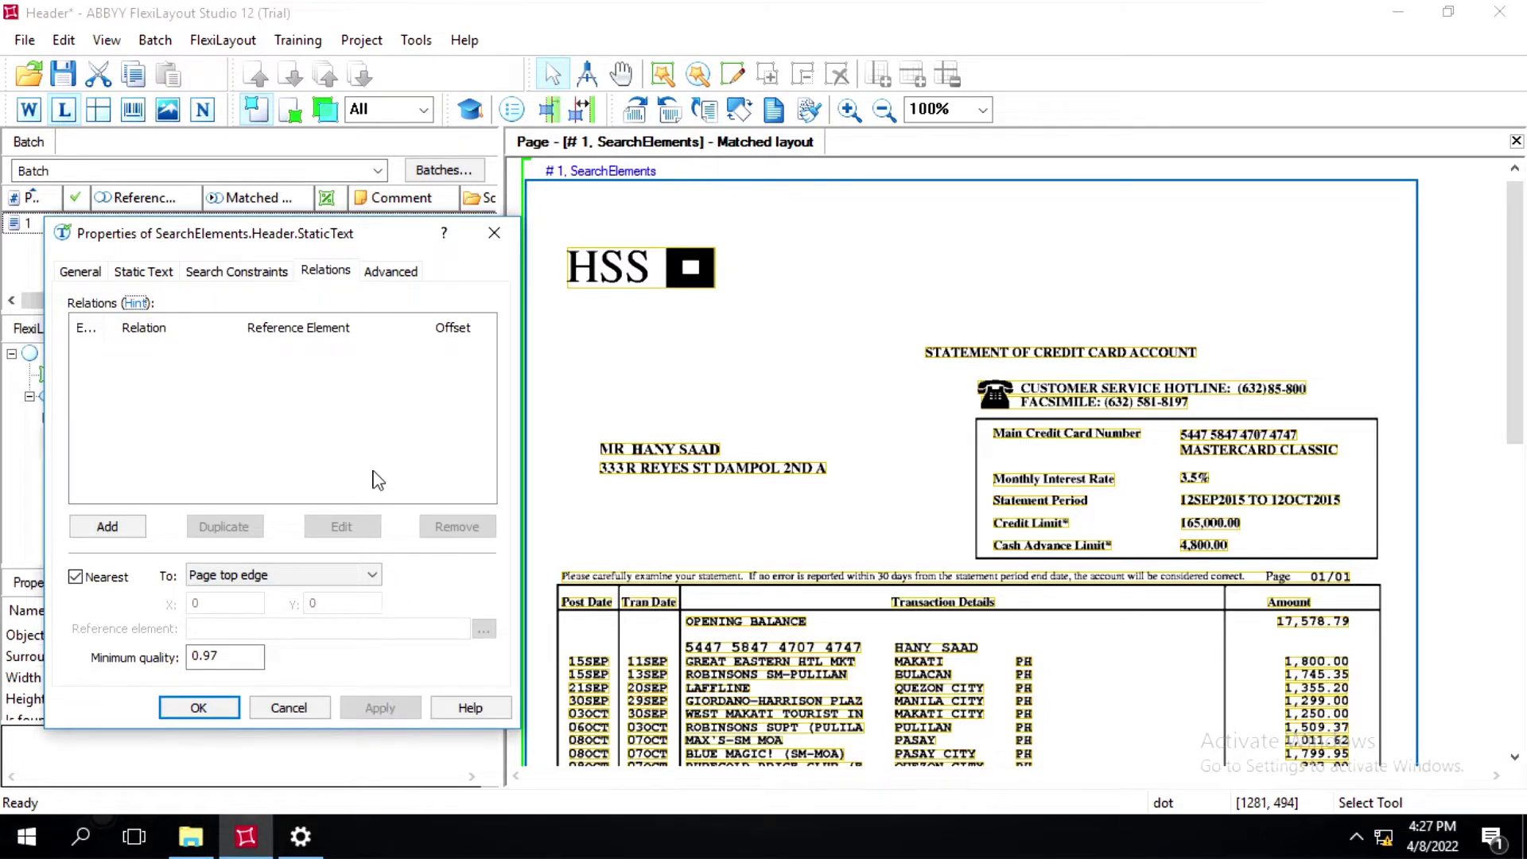
# Add an absolute search area constraint for page range 1 to kwStatement and save the element's properties
pyautogui.click(221, 274)
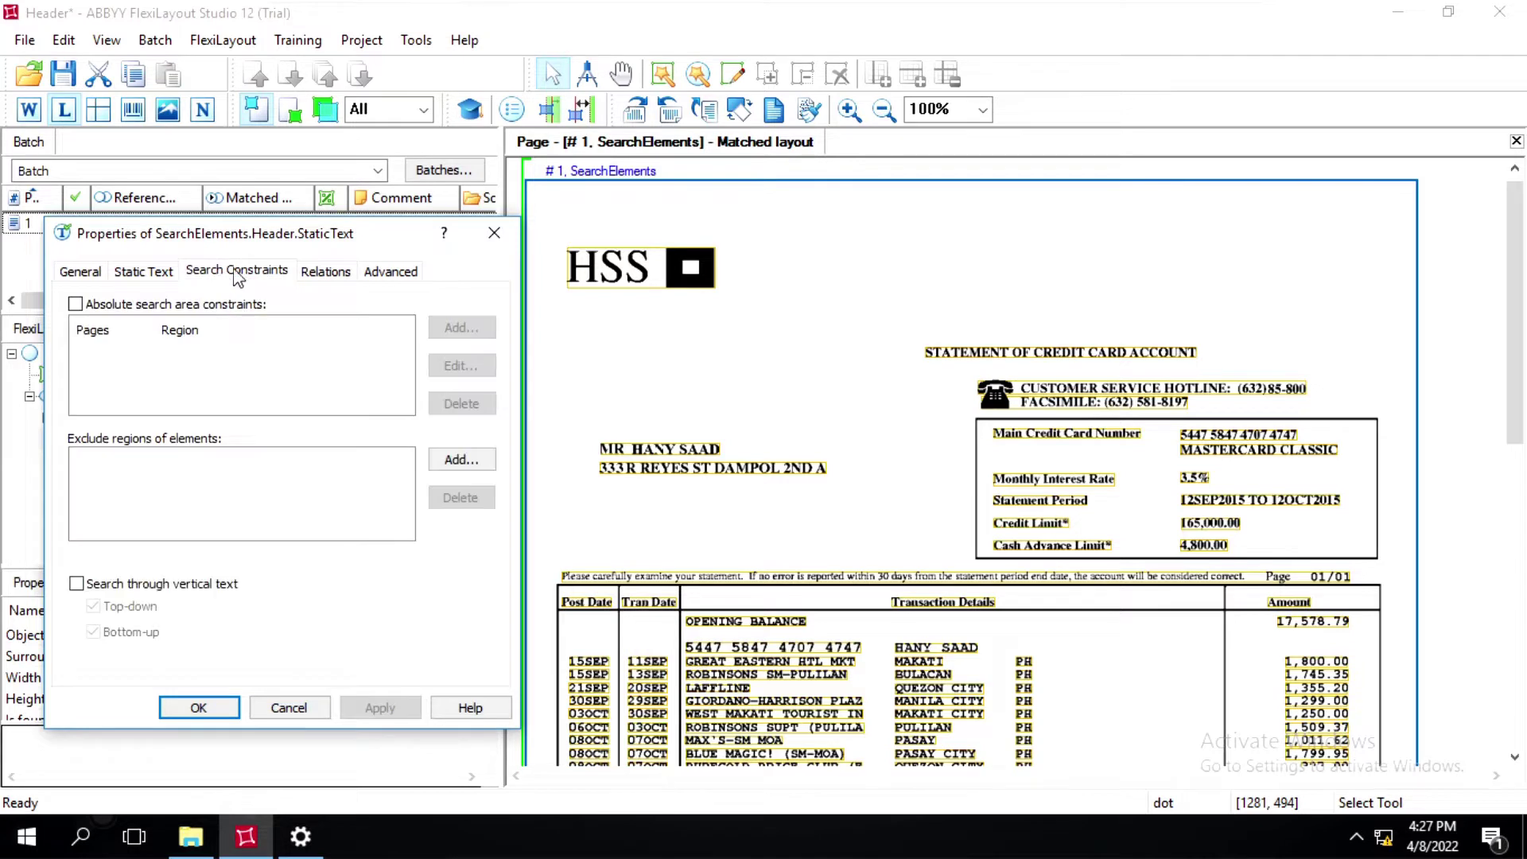
pyautogui.click(76, 304)
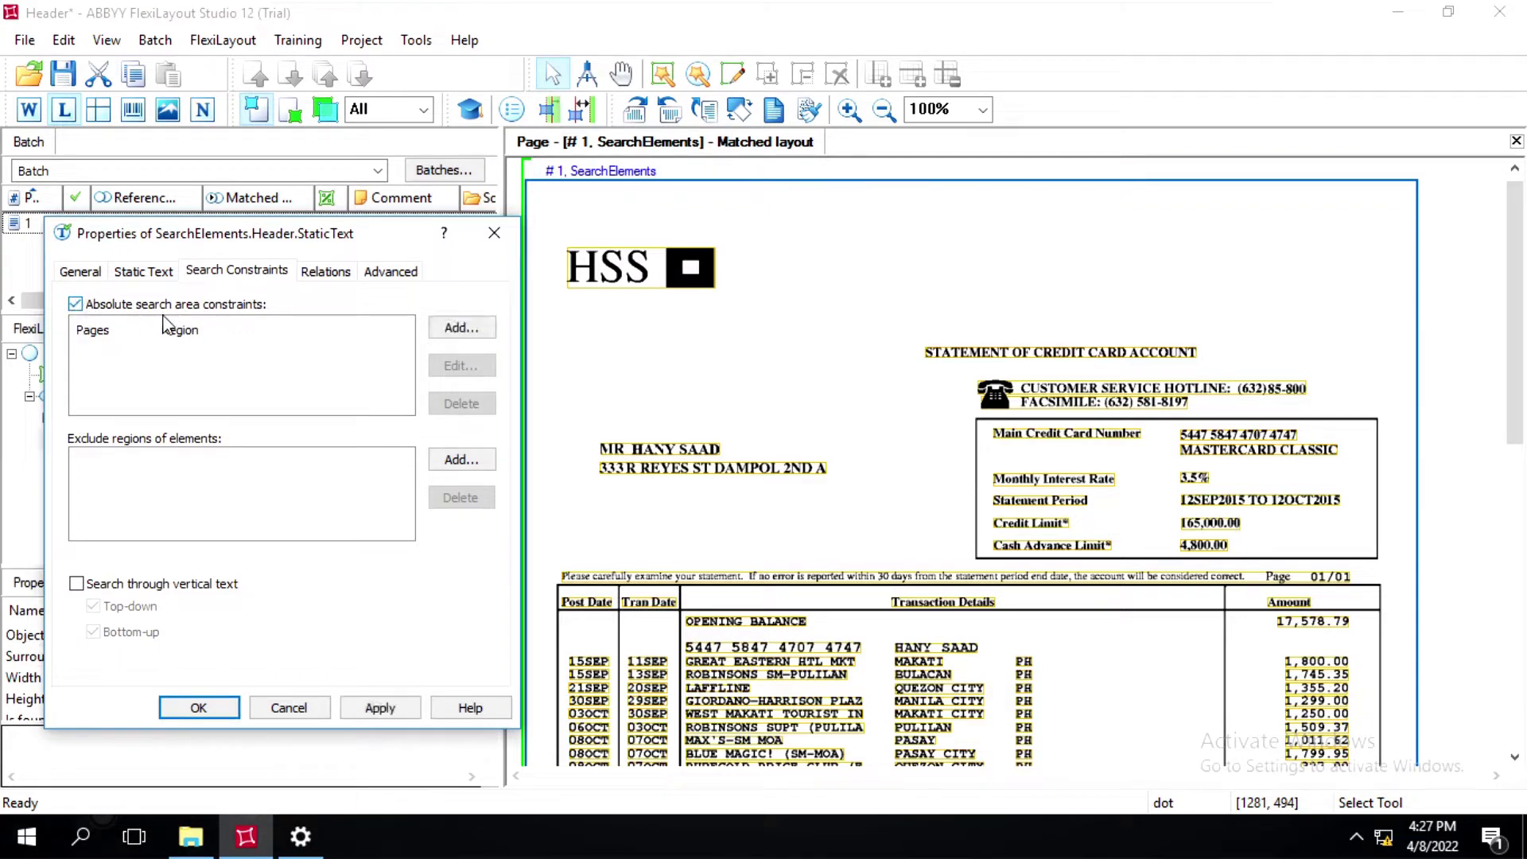
pyautogui.click(459, 327)
pyautogui.click(243, 466)
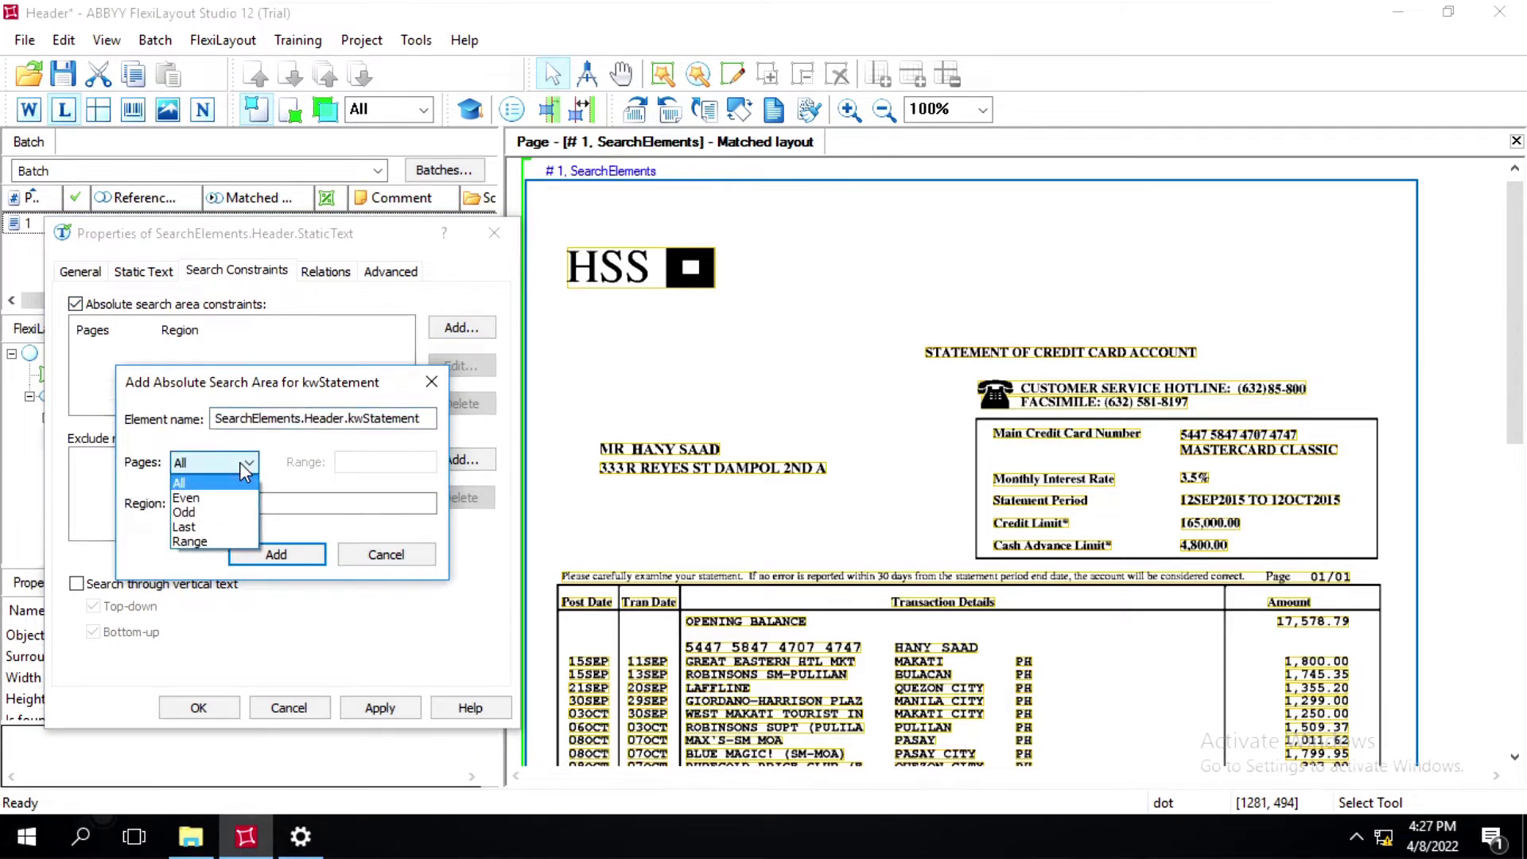
pyautogui.click(191, 541)
pyautogui.click(387, 461)
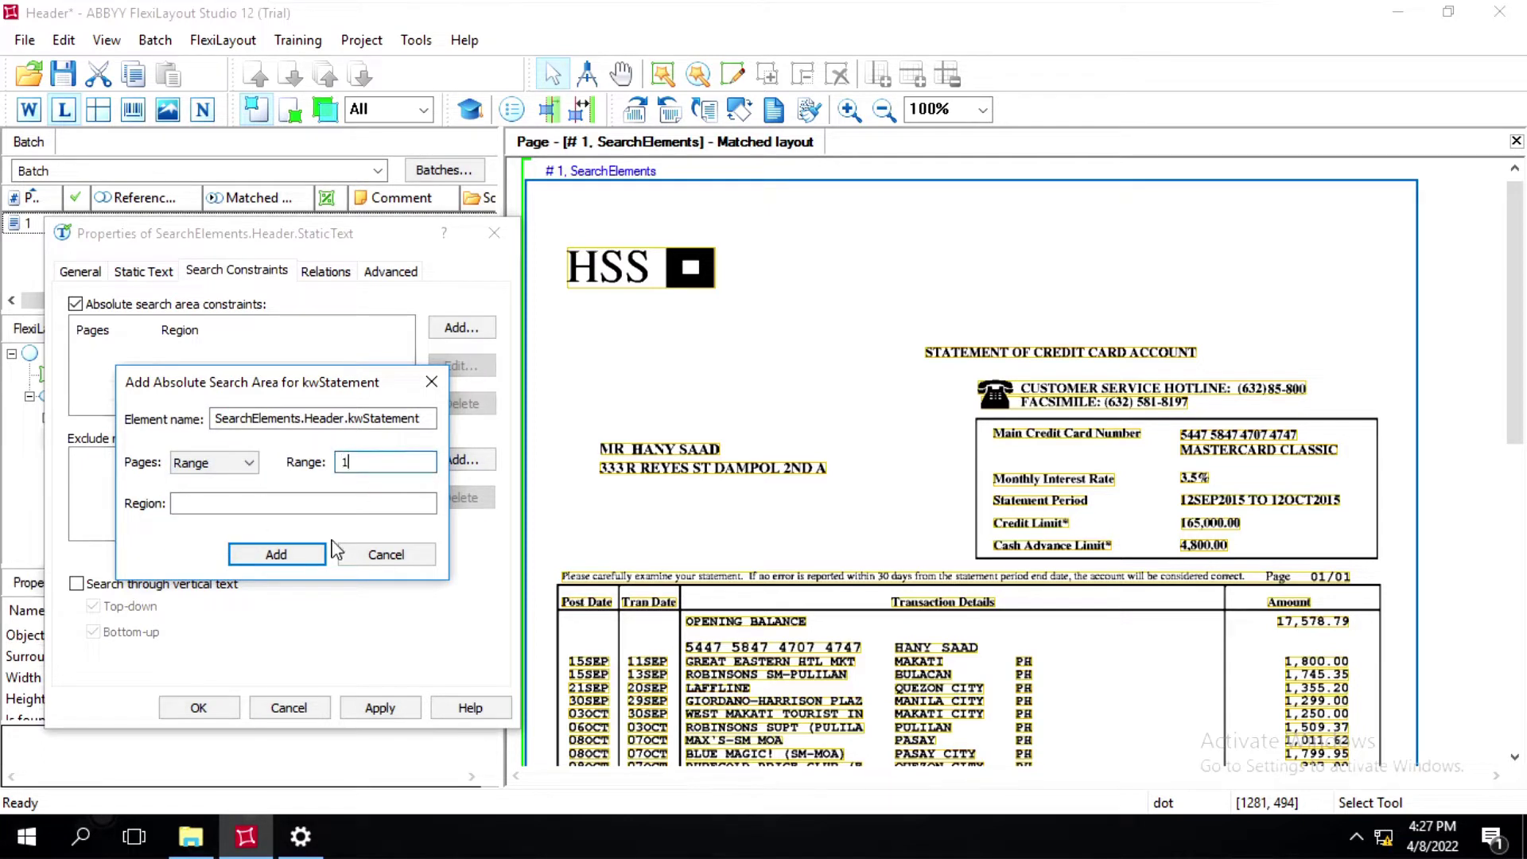
pyautogui.click(300, 553)
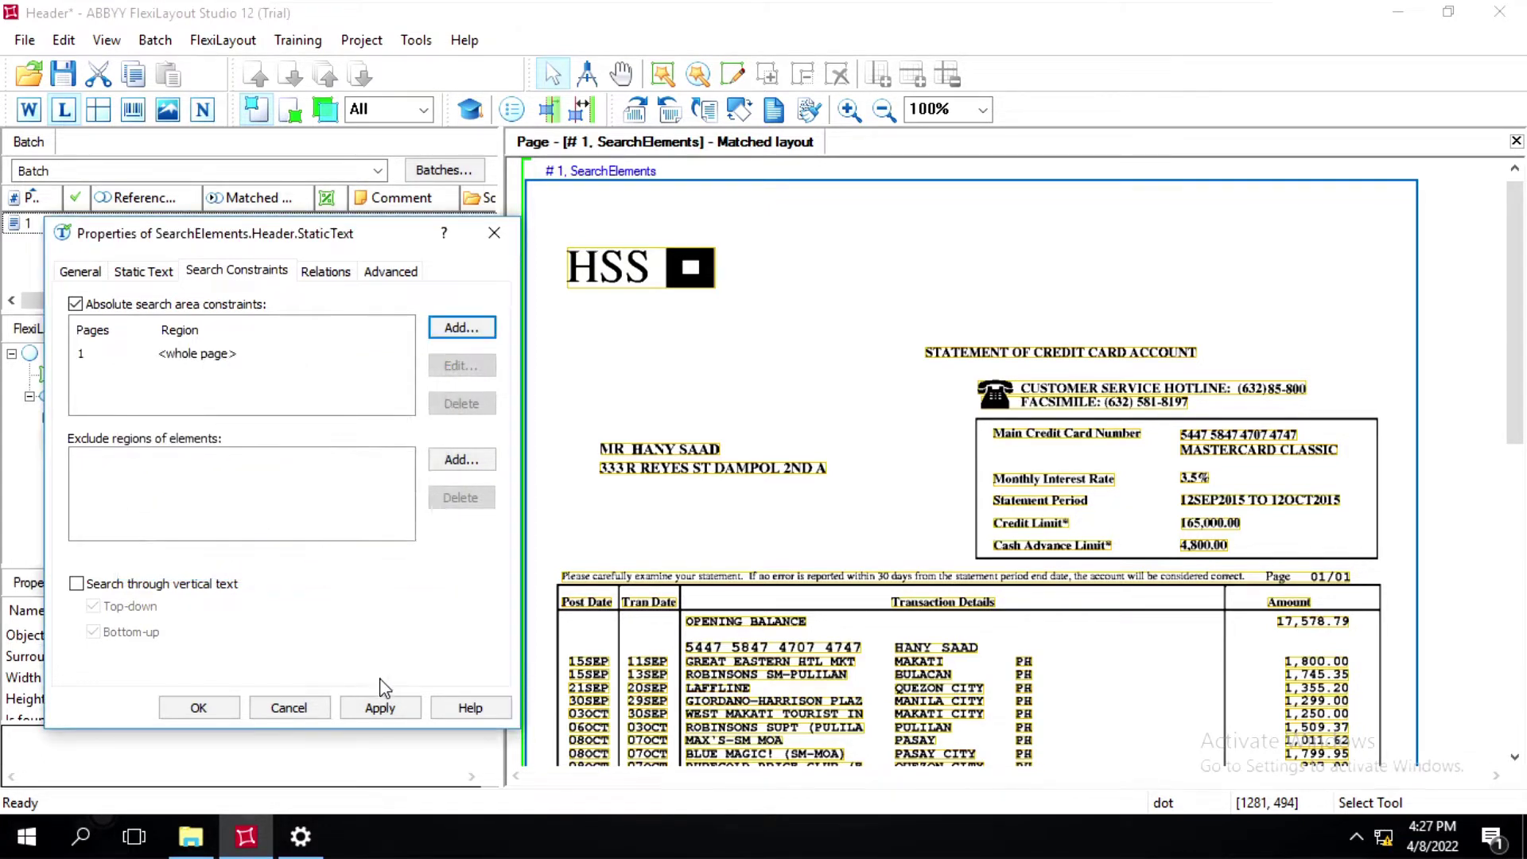
pyautogui.click(350, 707)
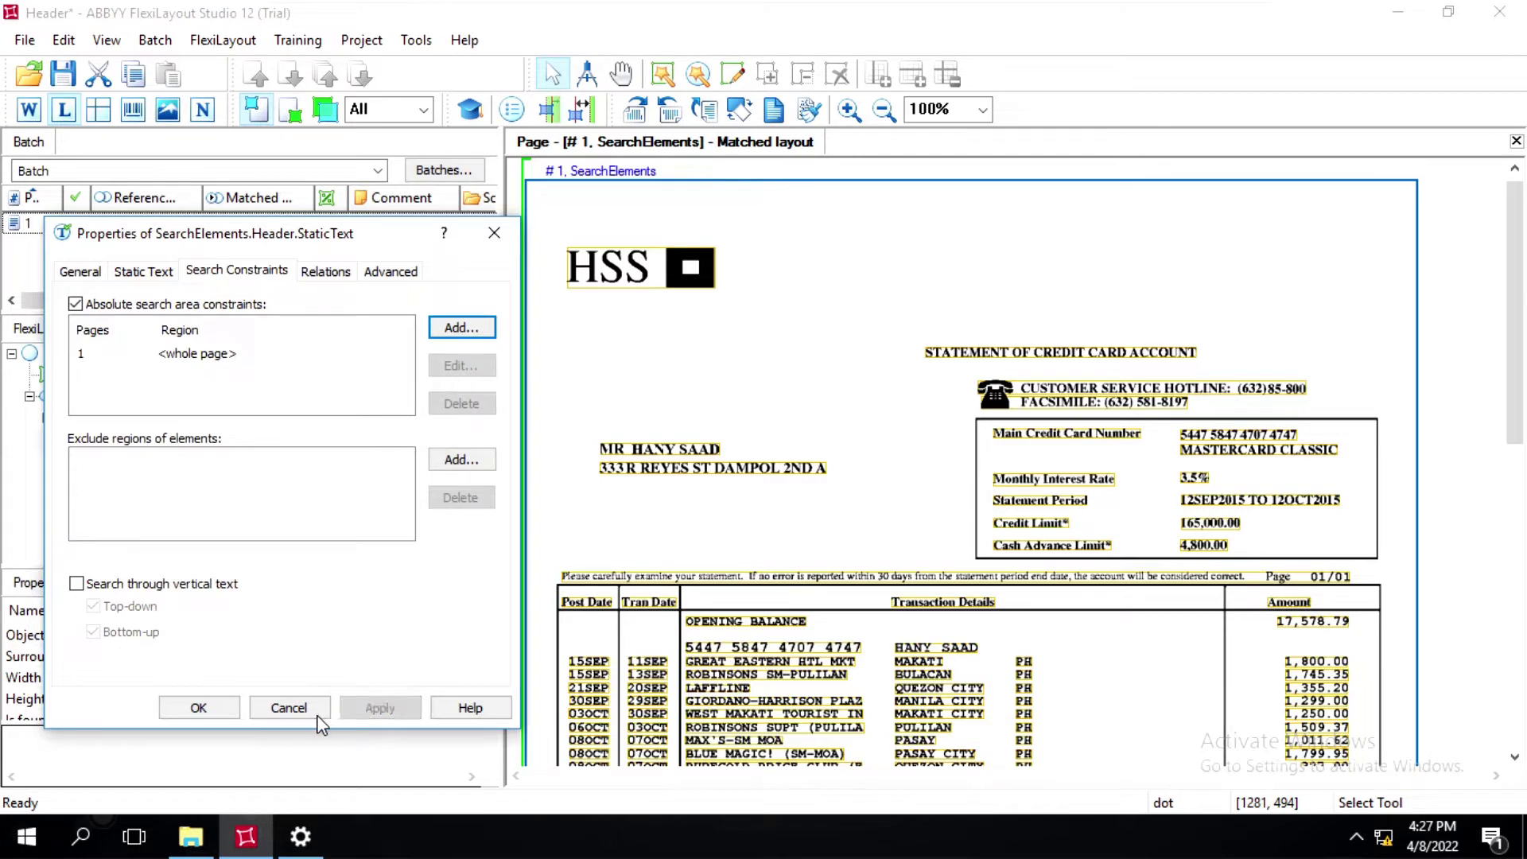
pyautogui.click(215, 709)
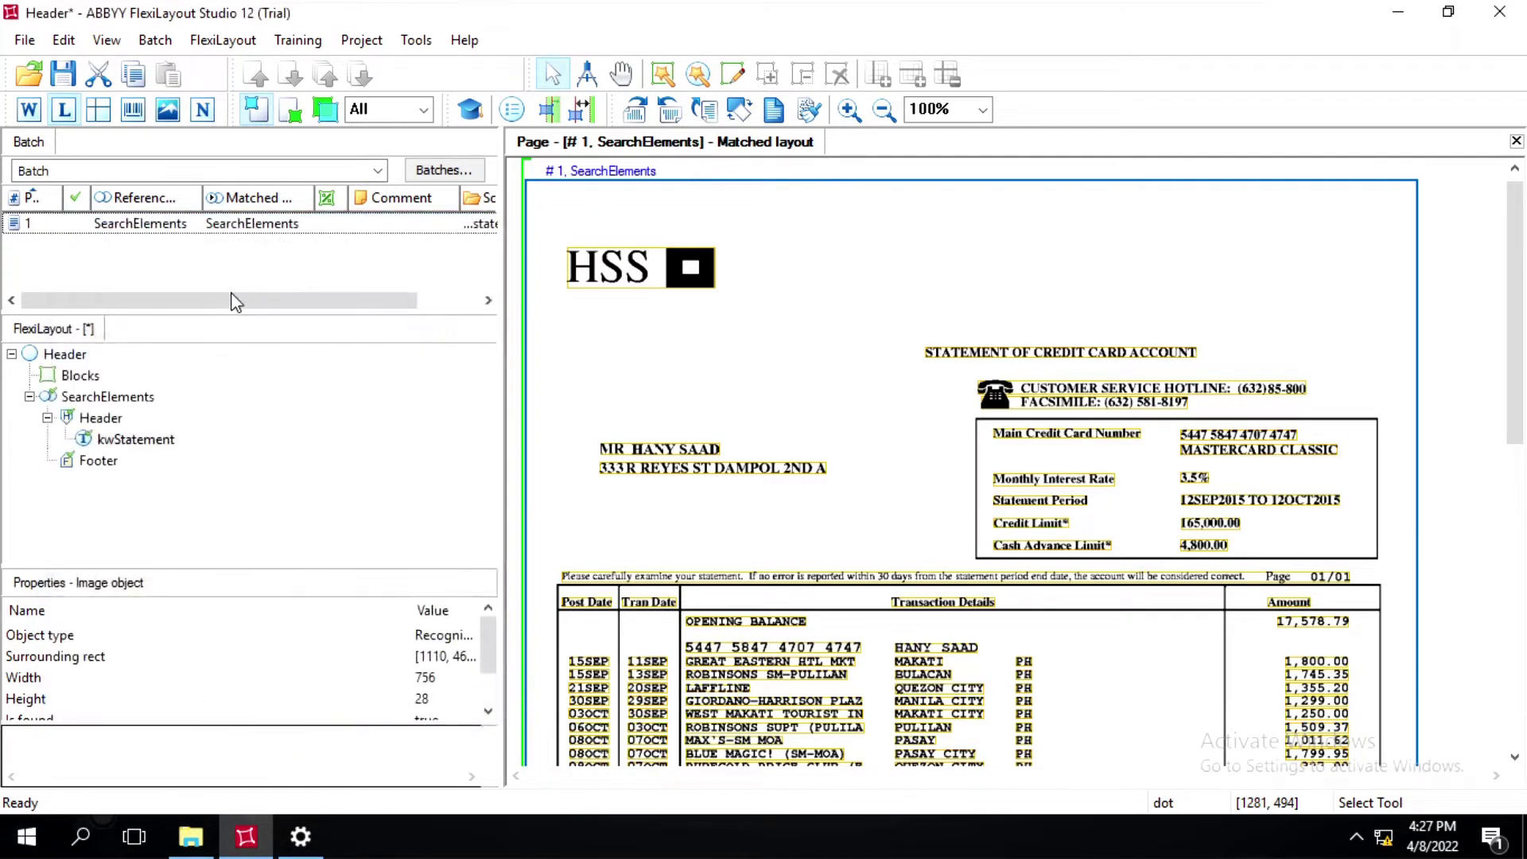
# Match page 1 against the layout and inspect the kwStatement hypothesis under Header
pyautogui.rightClick(156, 230)
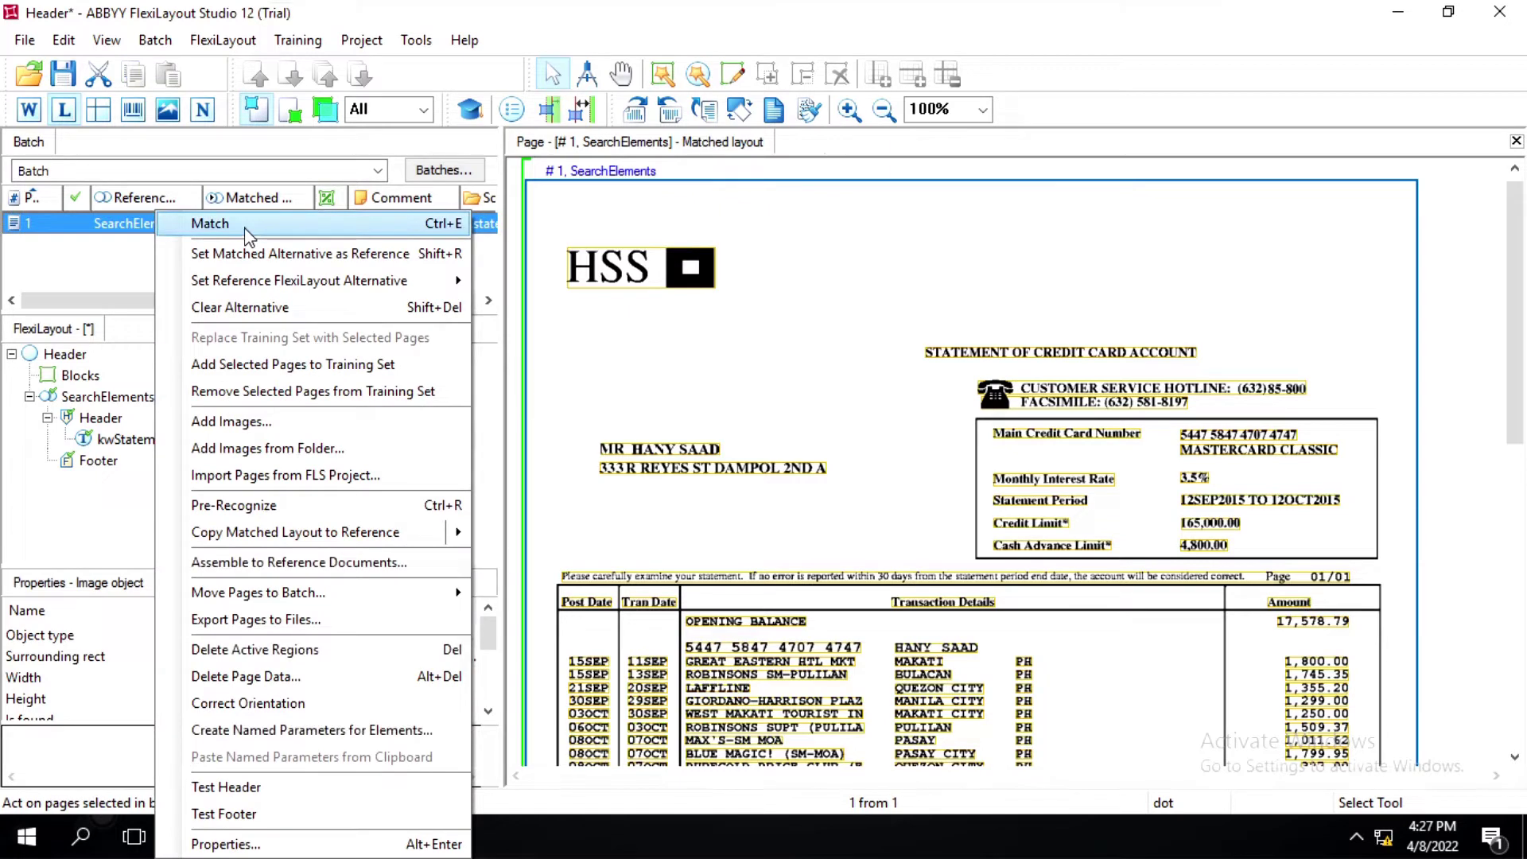
pyautogui.click(245, 224)
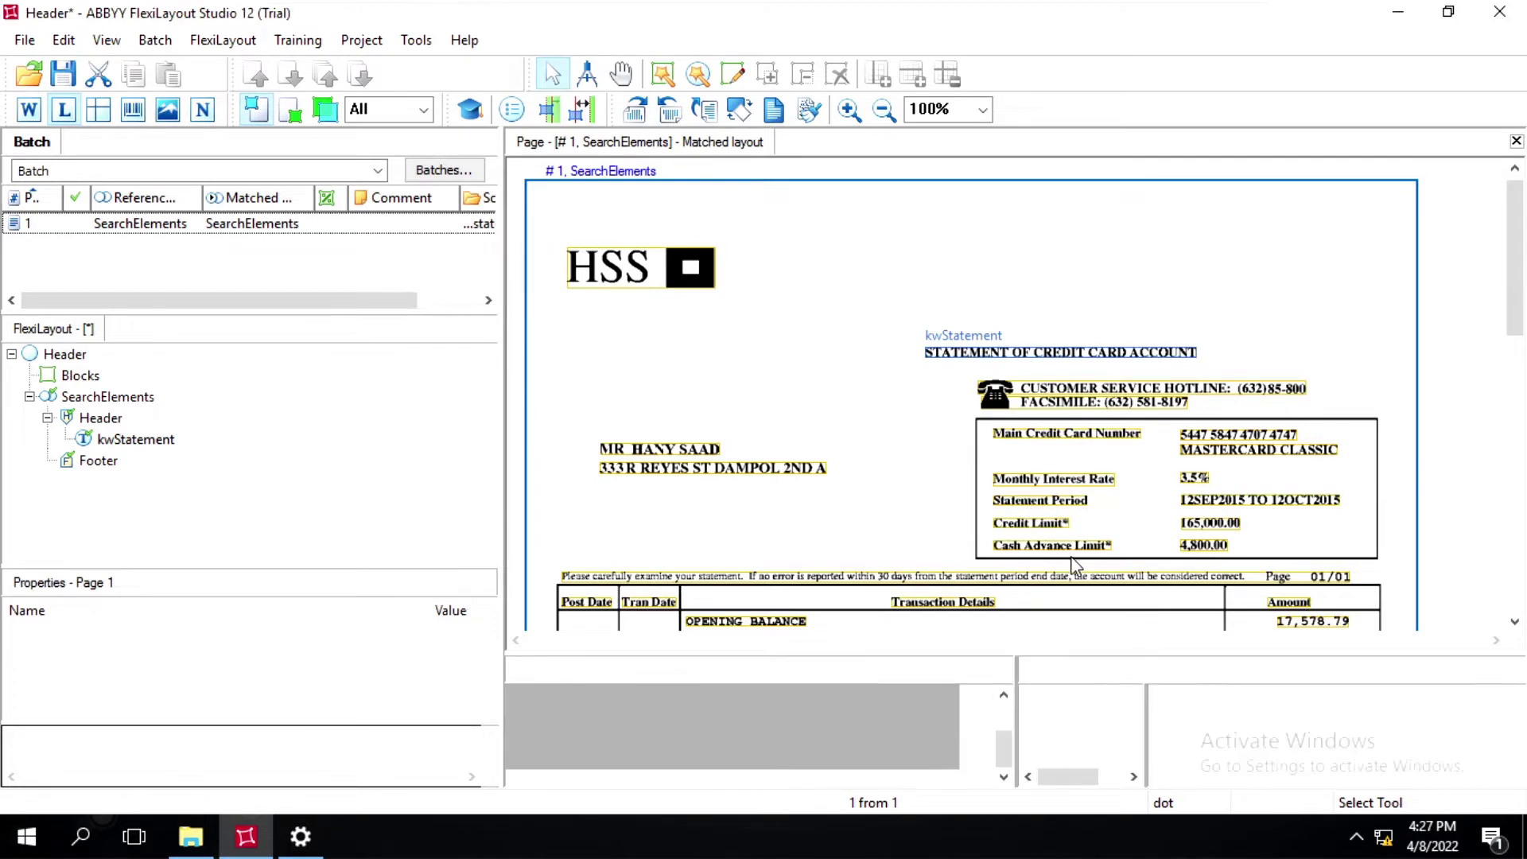
pyautogui.scroll(-3, 1073, 555)
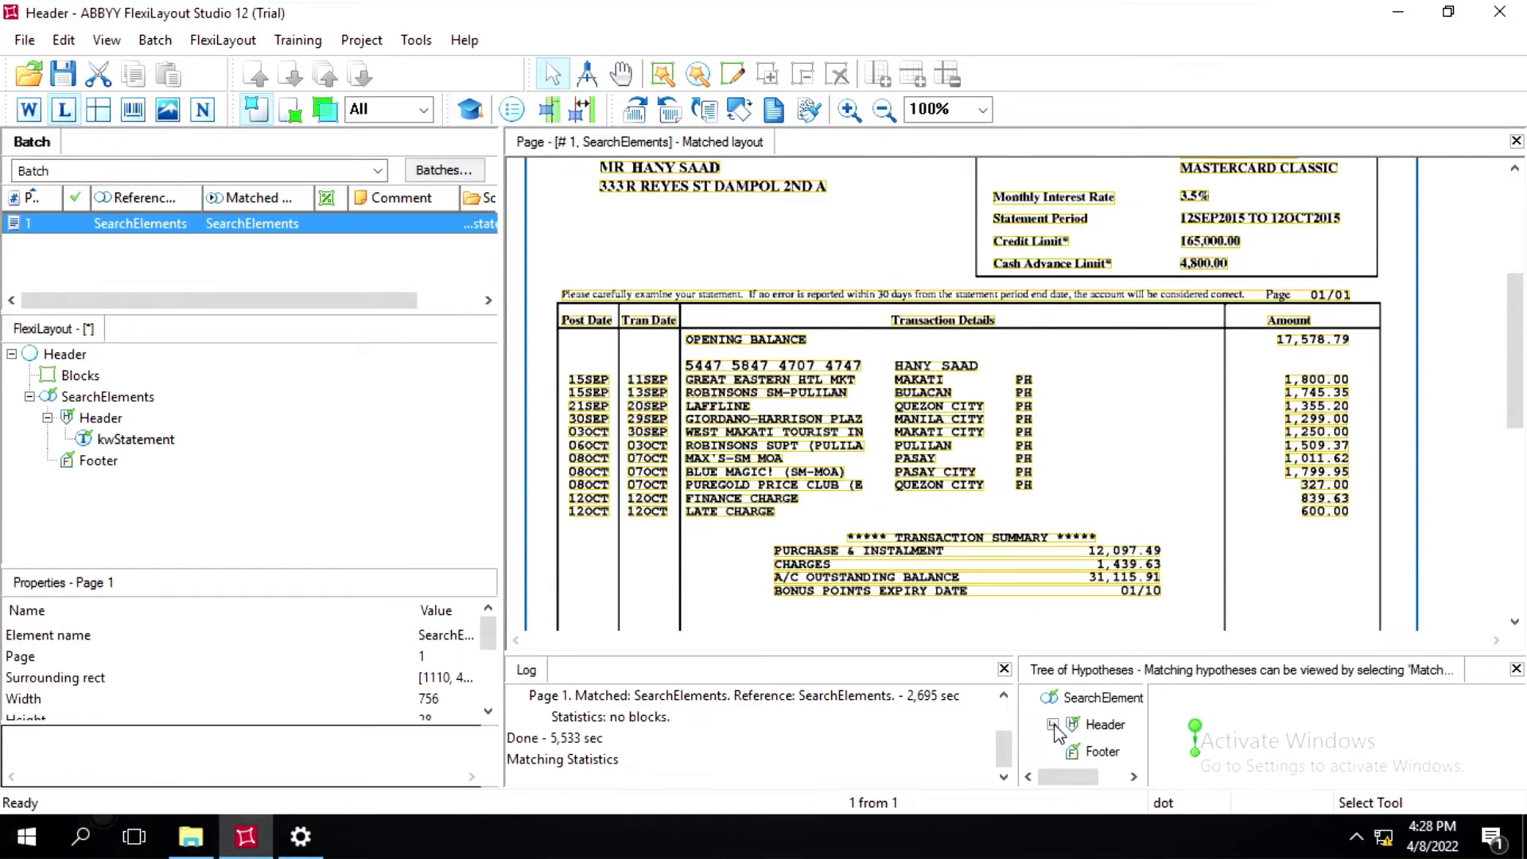
pyautogui.click(1054, 725)
pyautogui.click(1100, 726)
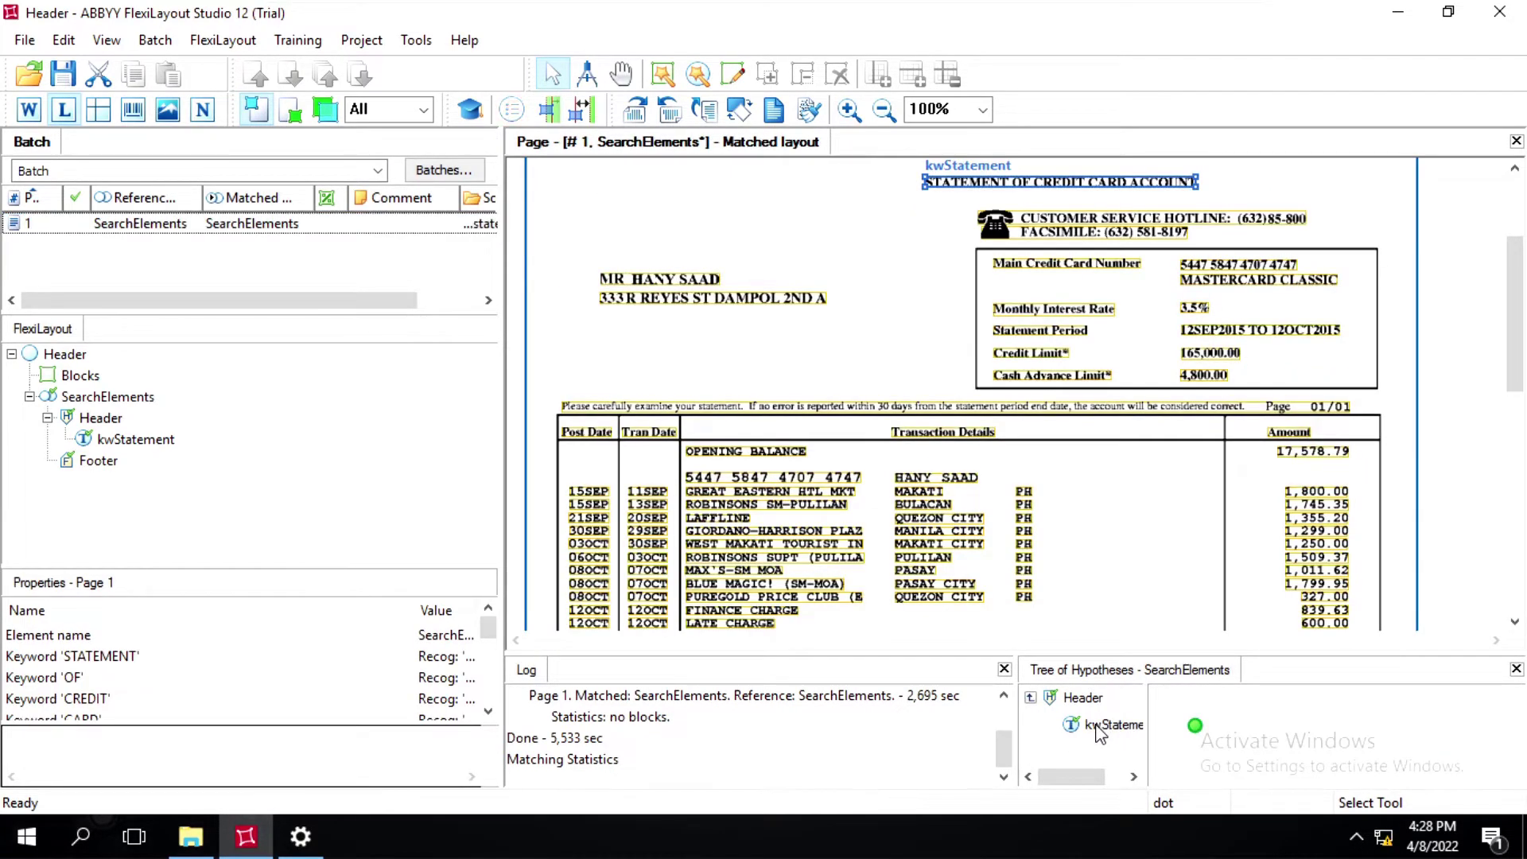
pyautogui.click(1100, 726)
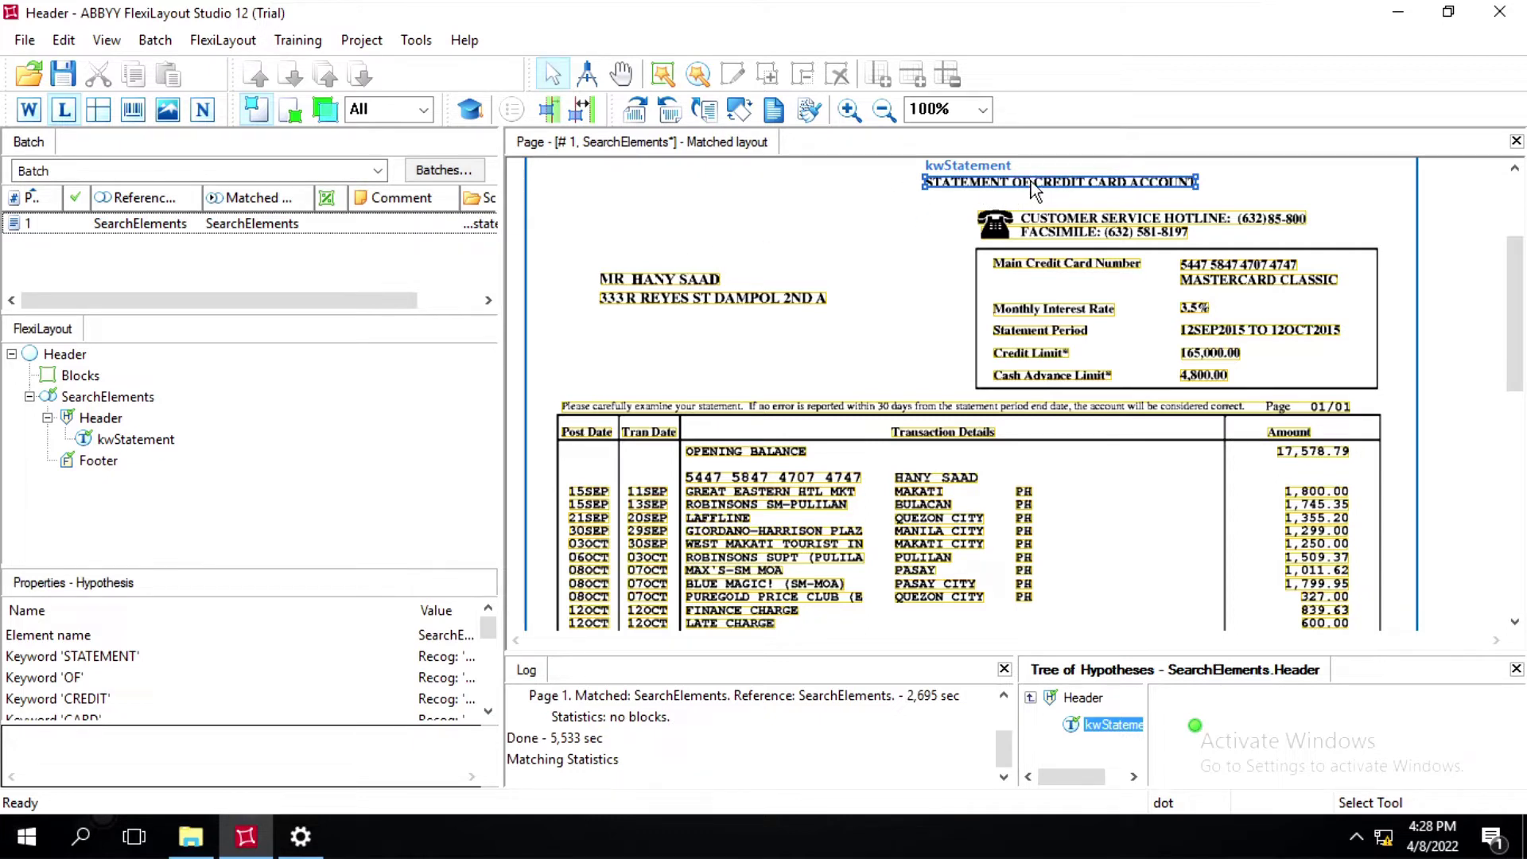
pyautogui.click(102, 419)
pyautogui.rightClick(104, 422)
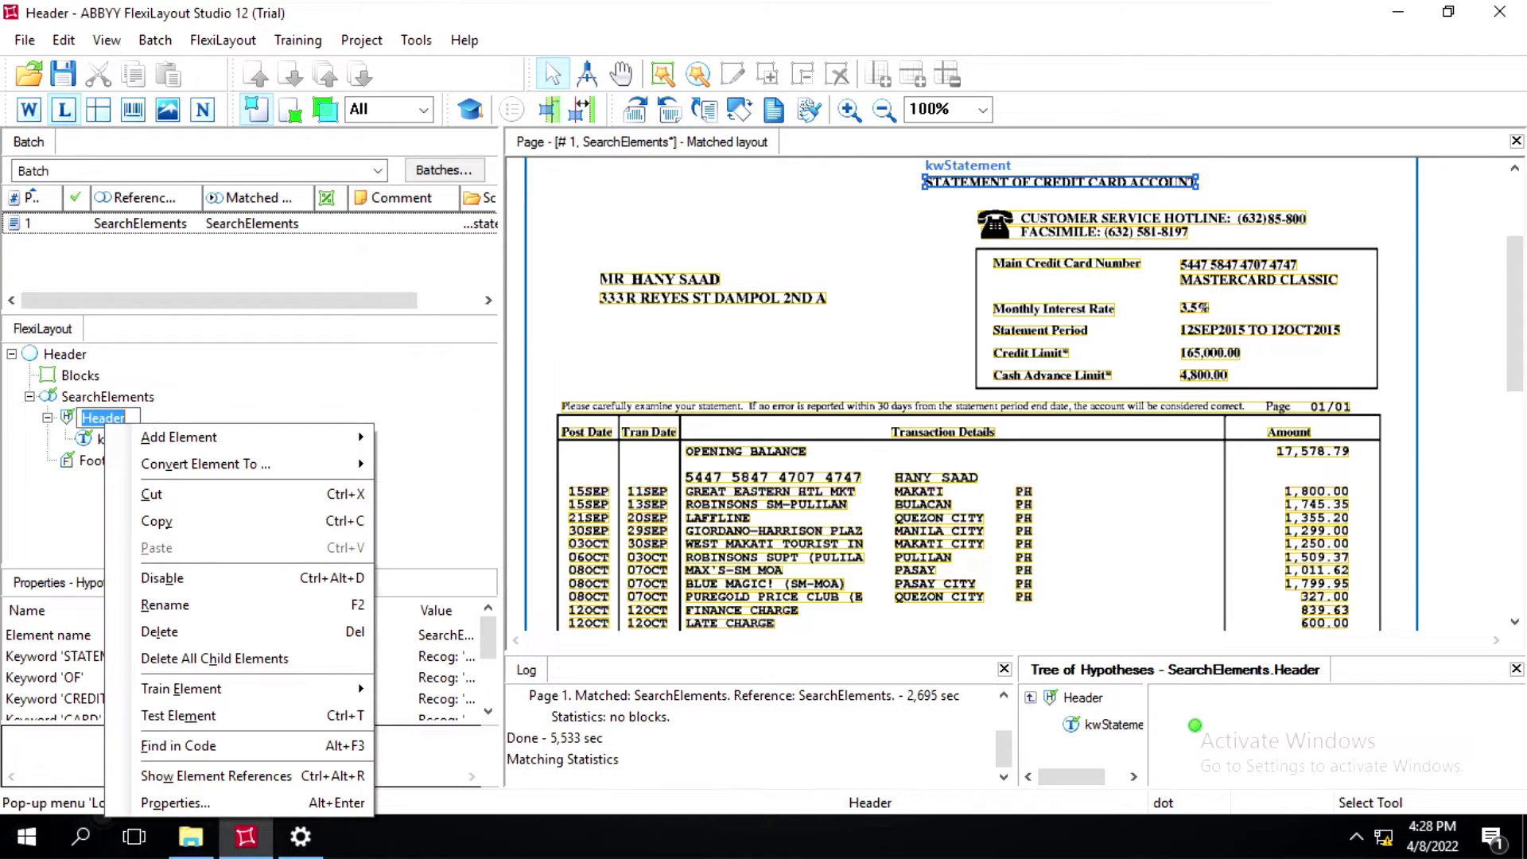
pyautogui.press('Escape')
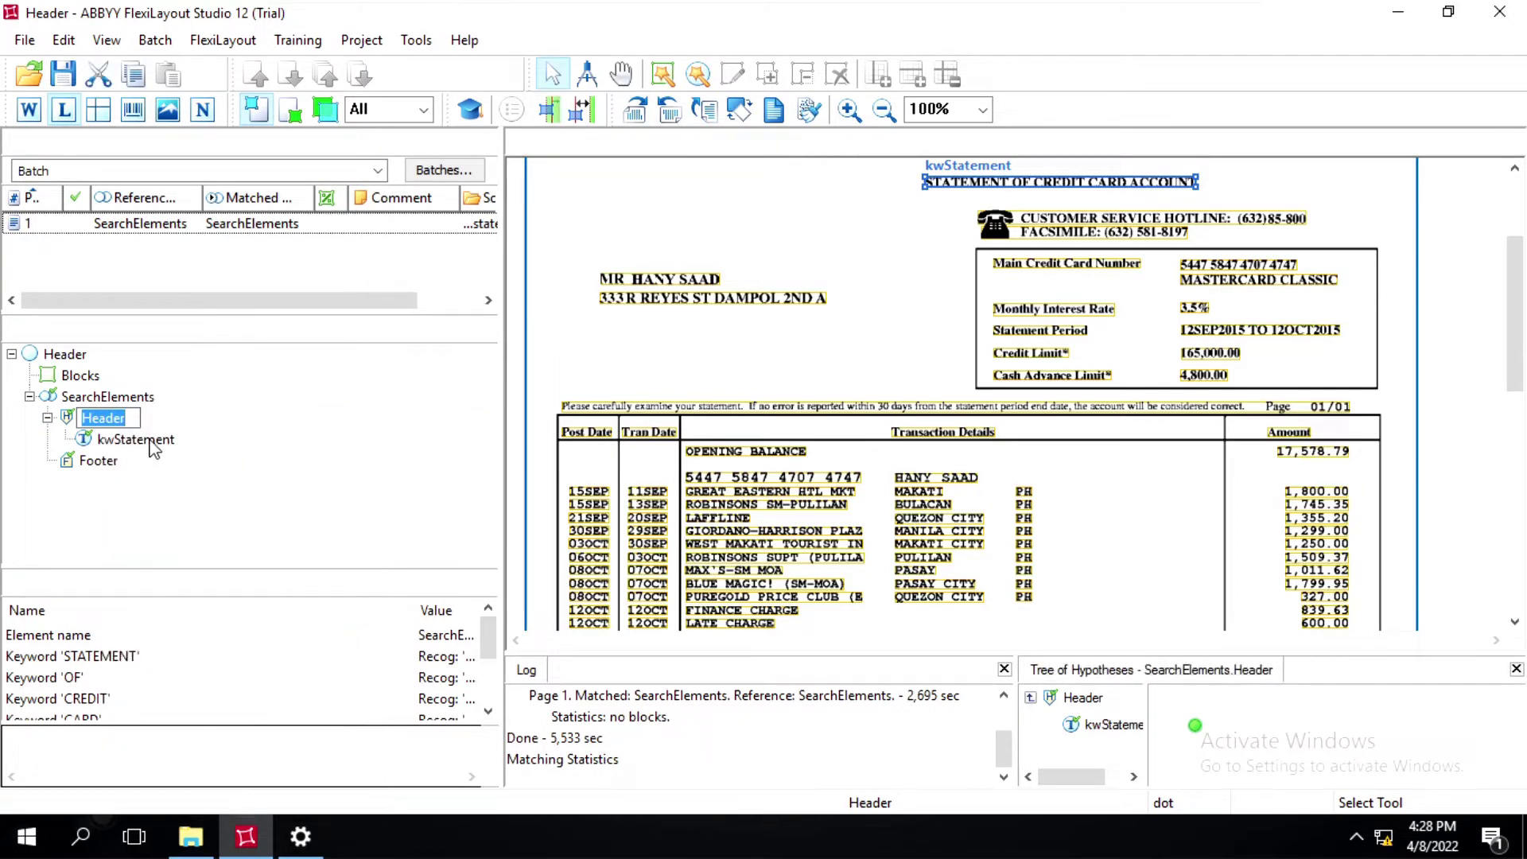
# Change the kwStatement element's search control to Prohibited element and save its properties
pyautogui.doubleClick(151, 443)
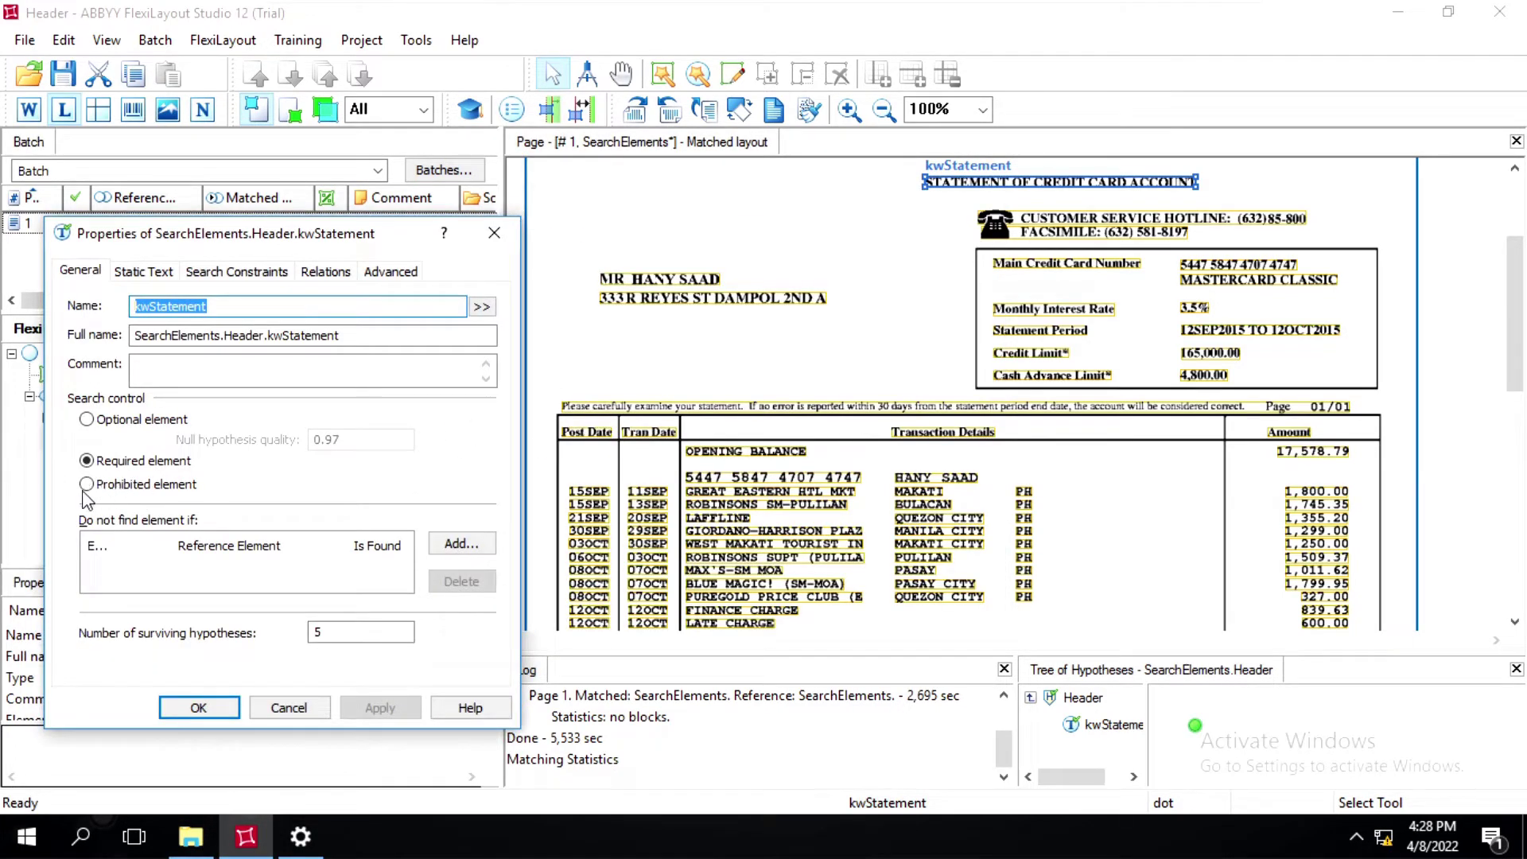
pyautogui.click(86, 485)
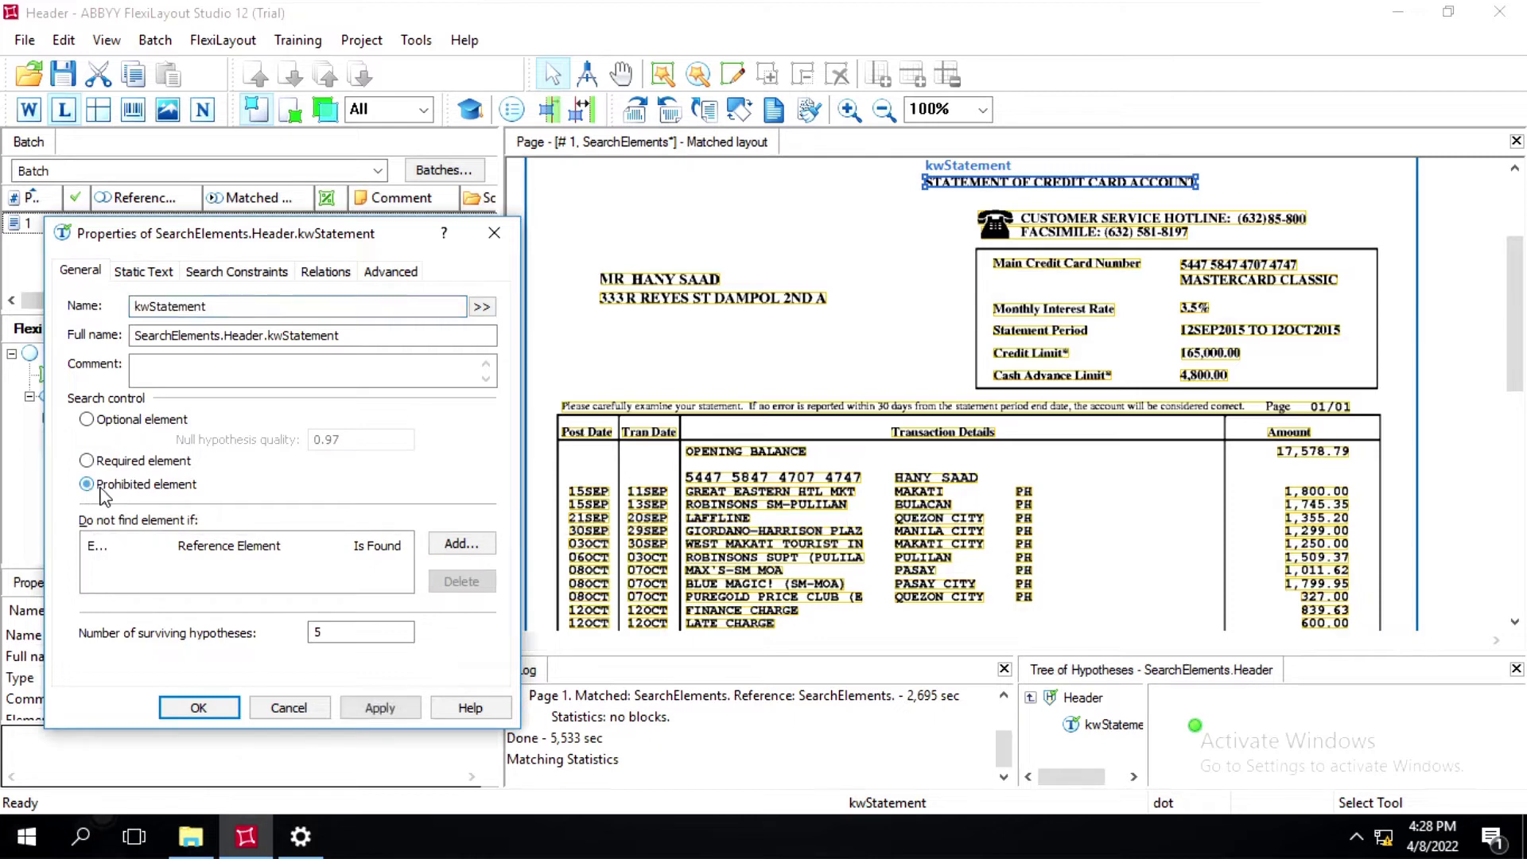
pyautogui.click(382, 710)
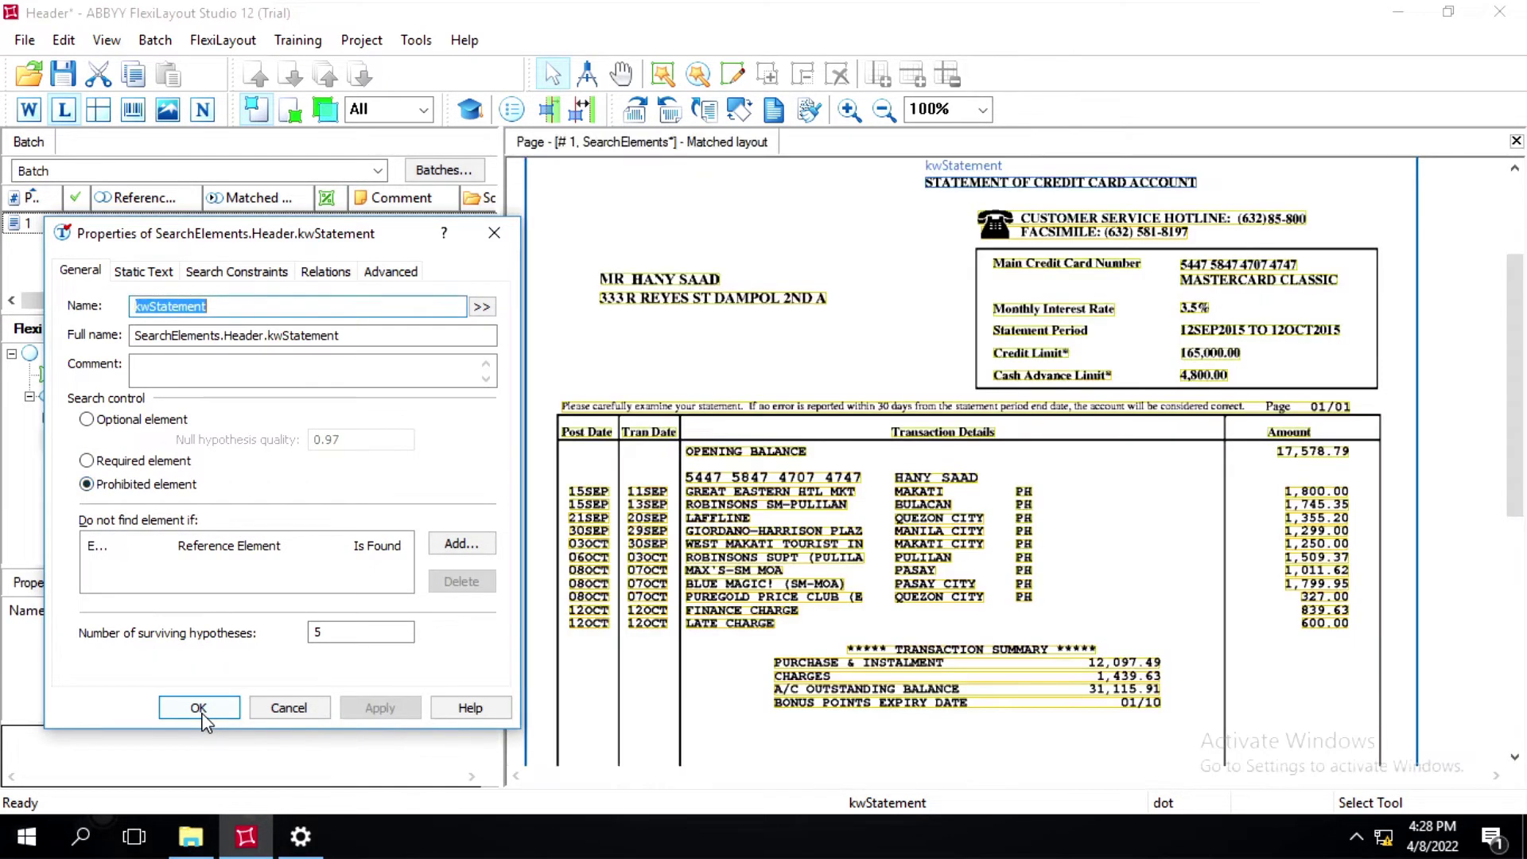
pyautogui.click(203, 716)
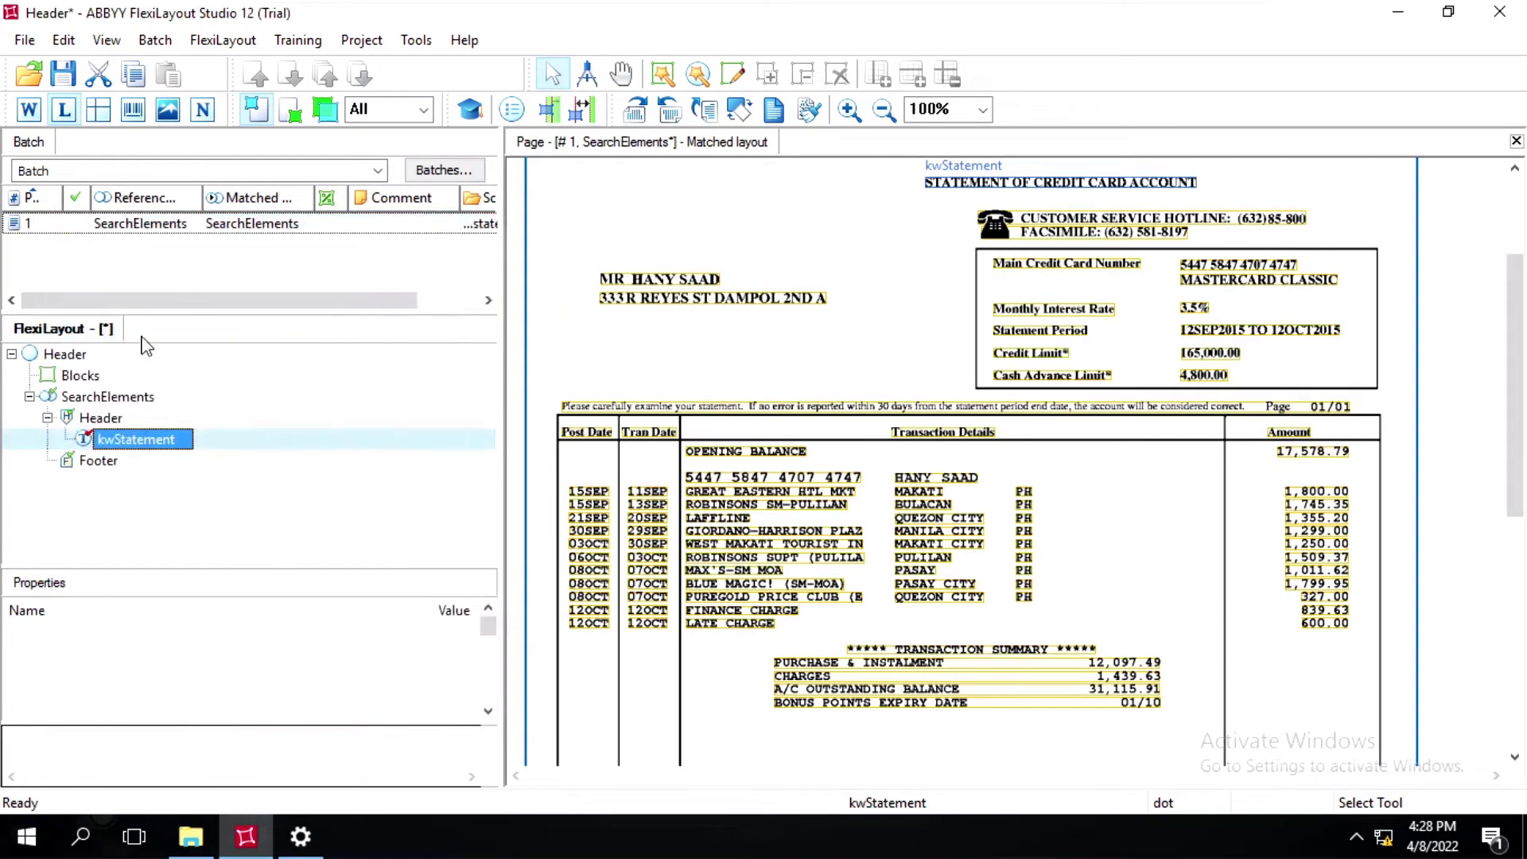
# Match page 1 against the layout with kwStatement prohibited and inspect its hypothesis under Header
pyautogui.rightClick(123, 227)
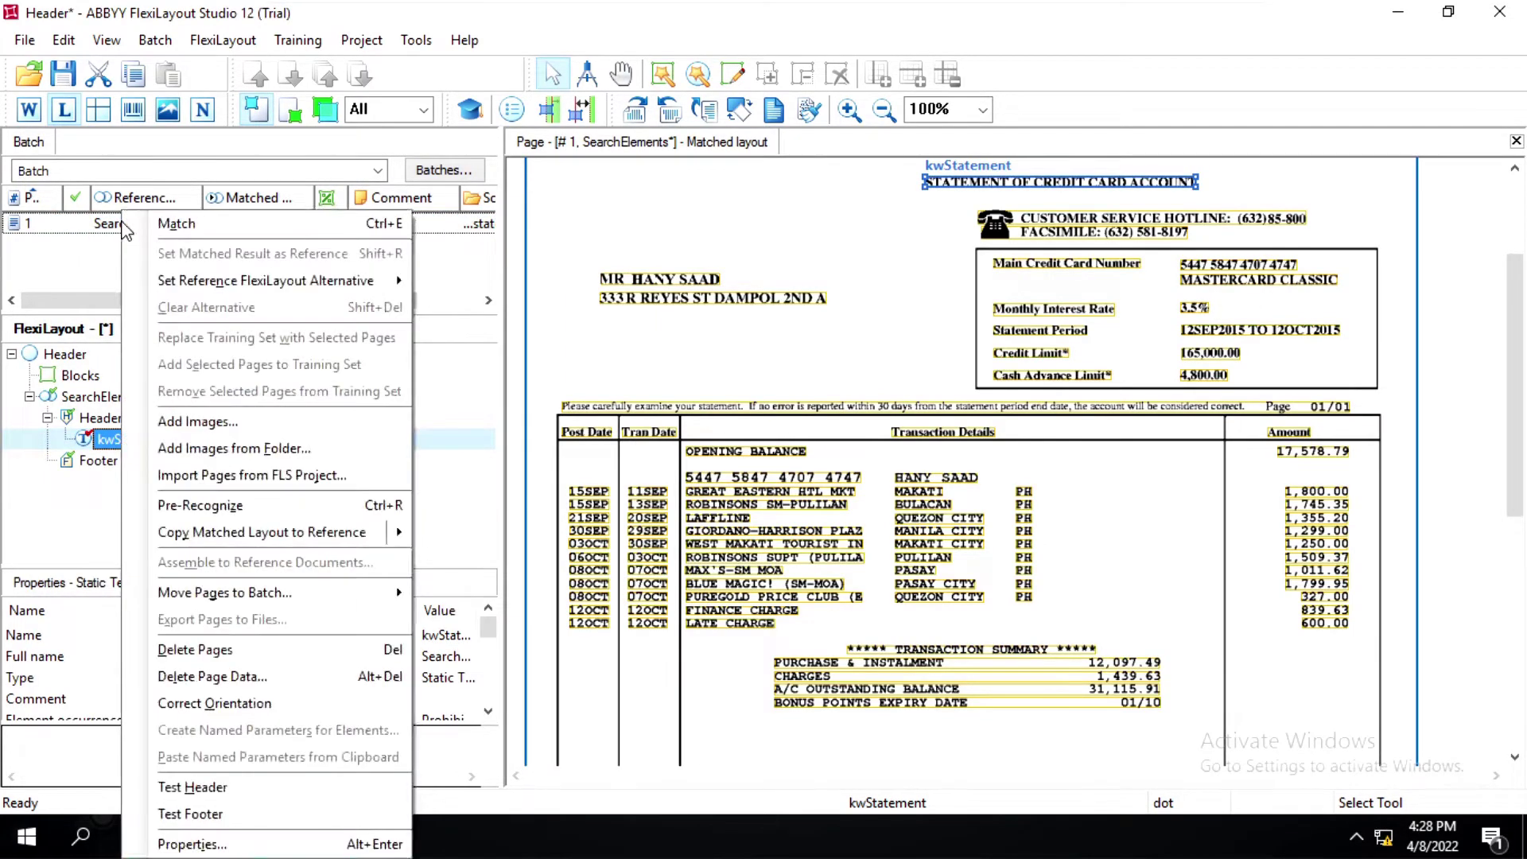
pyautogui.click(191, 226)
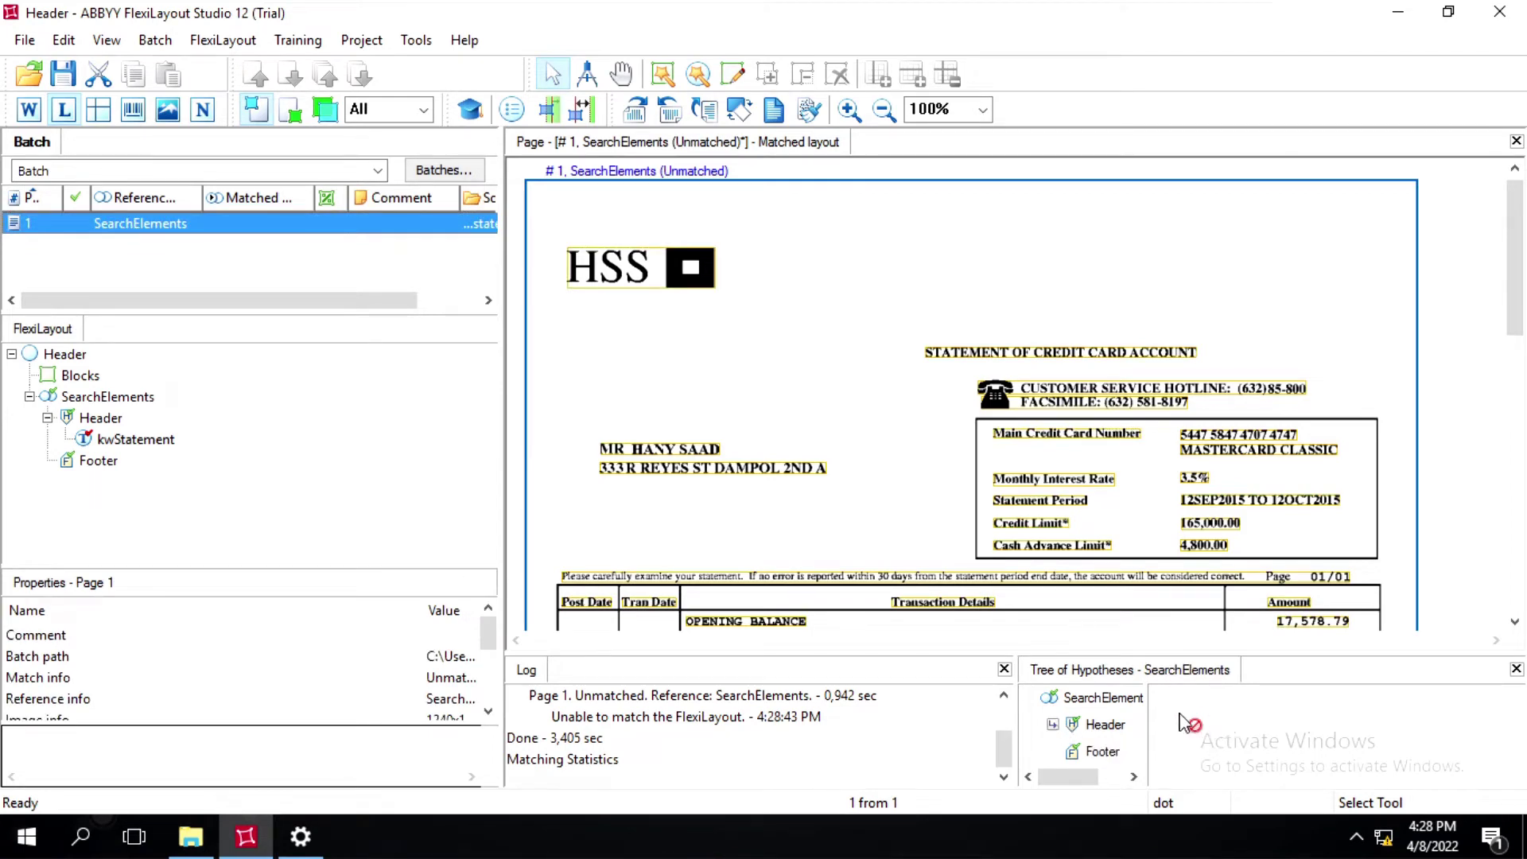
pyautogui.click(1054, 726)
pyautogui.click(1091, 728)
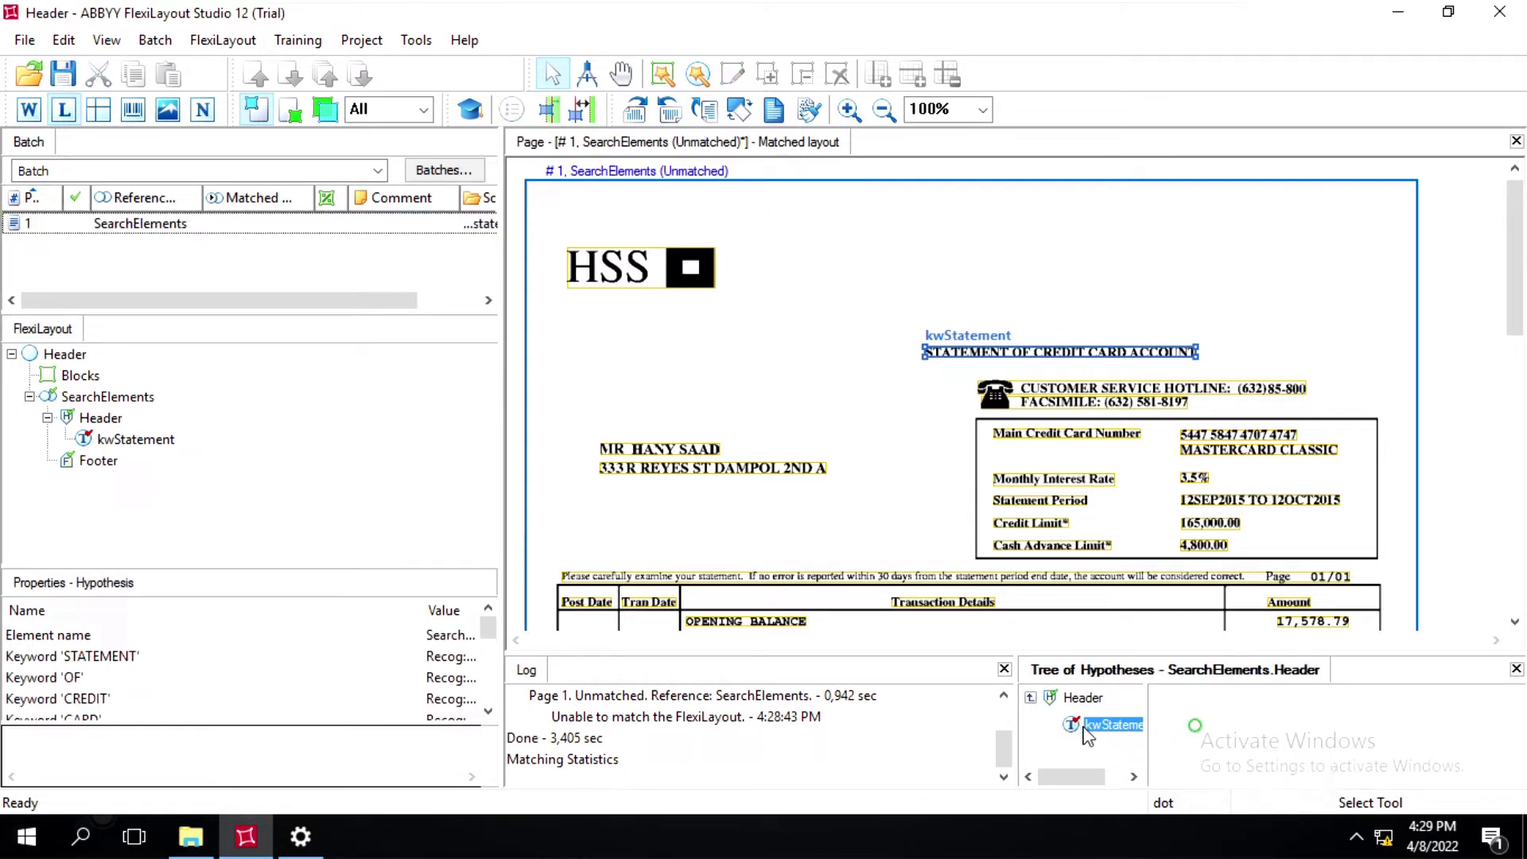
pyautogui.click(1031, 698)
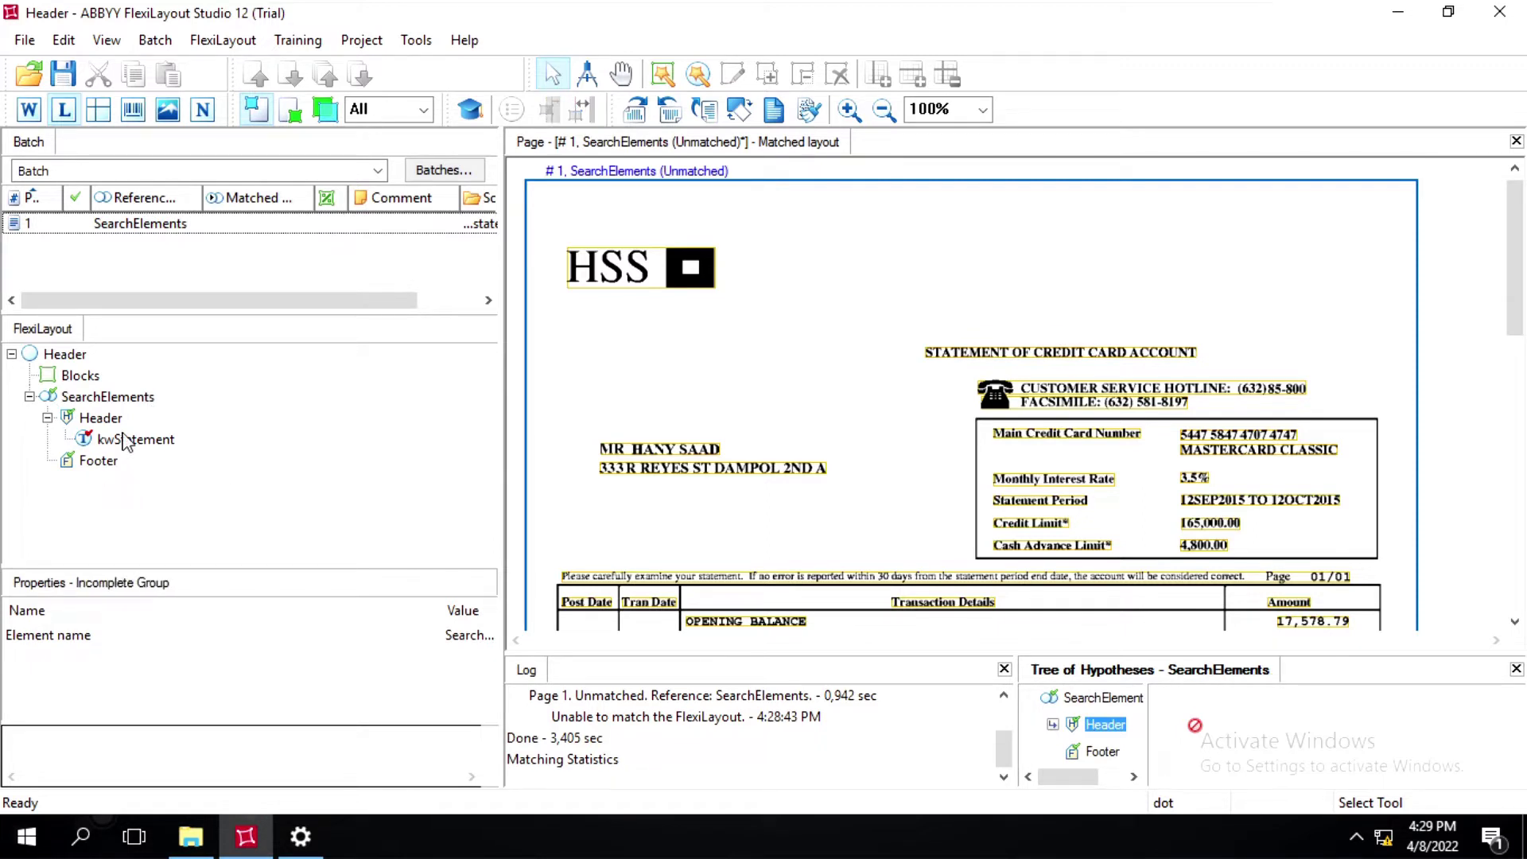
# Set the kwStatement element's search control to Optional element and save its properties
pyautogui.doubleClick(123, 441)
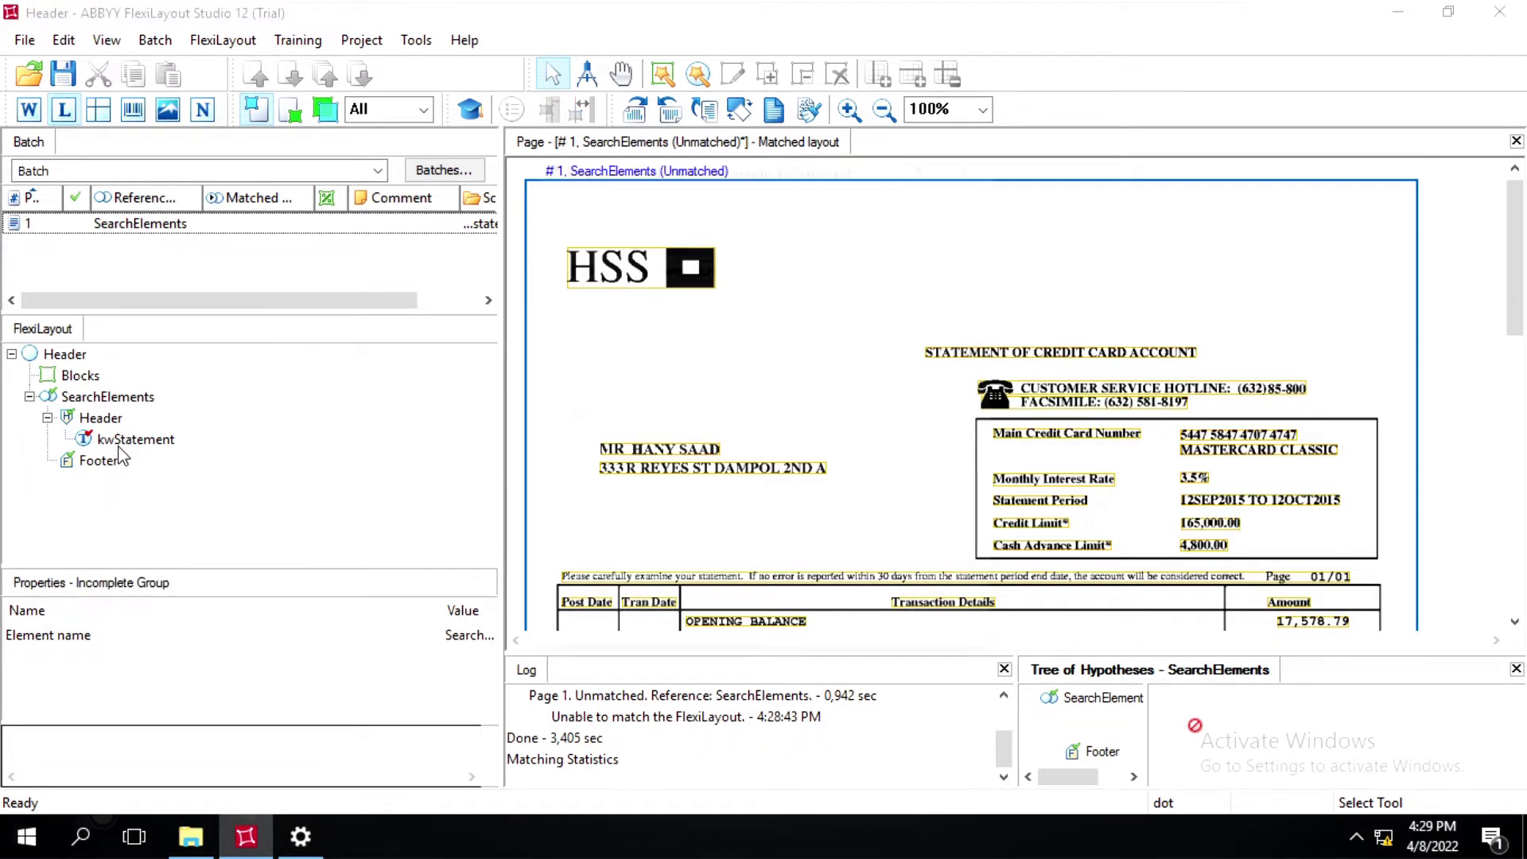
pyautogui.click(92, 462)
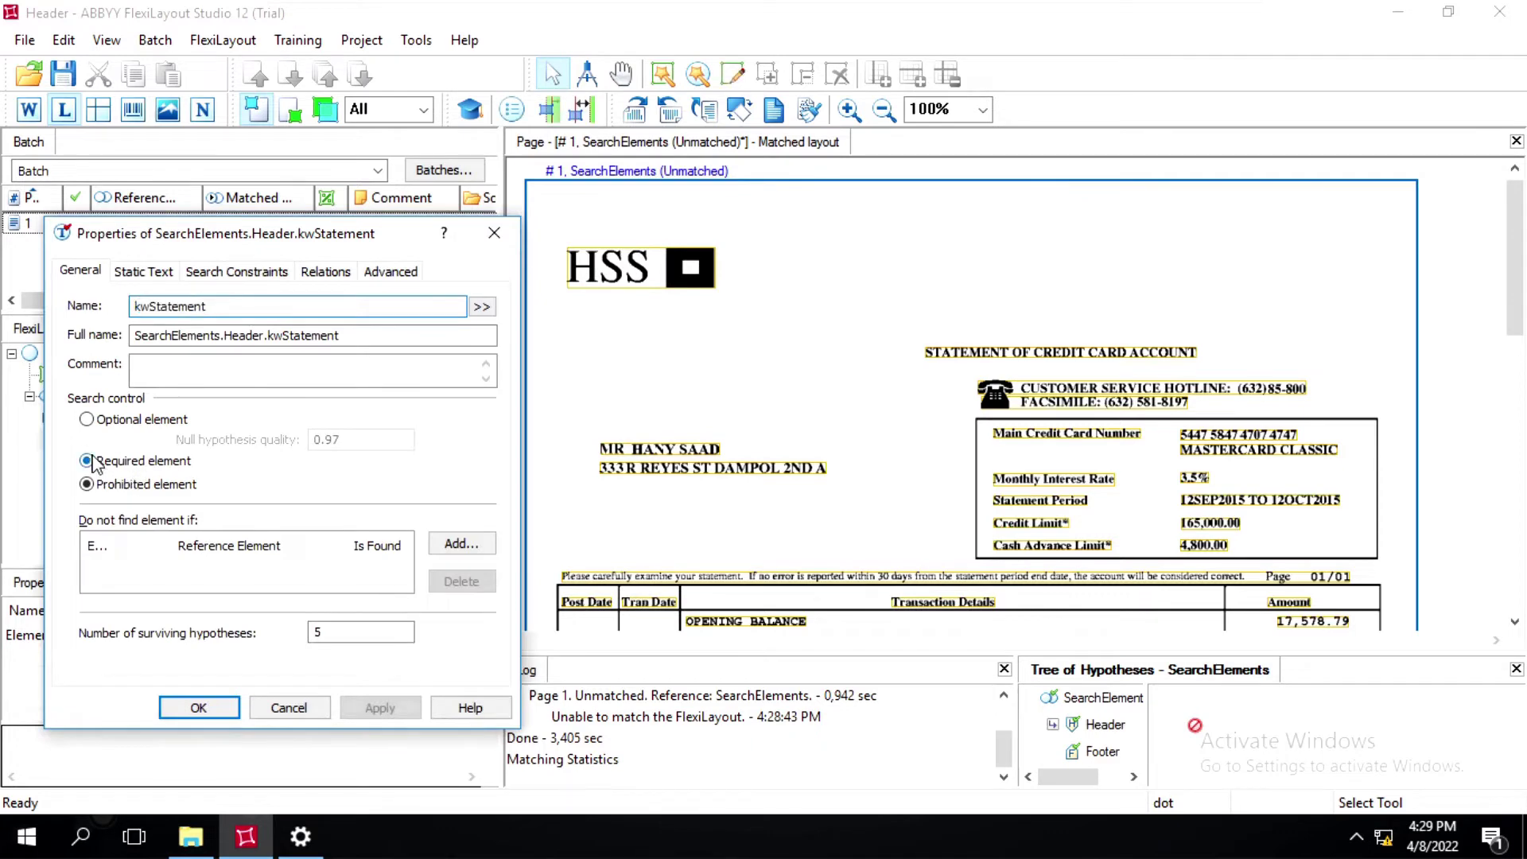
pyautogui.click(87, 420)
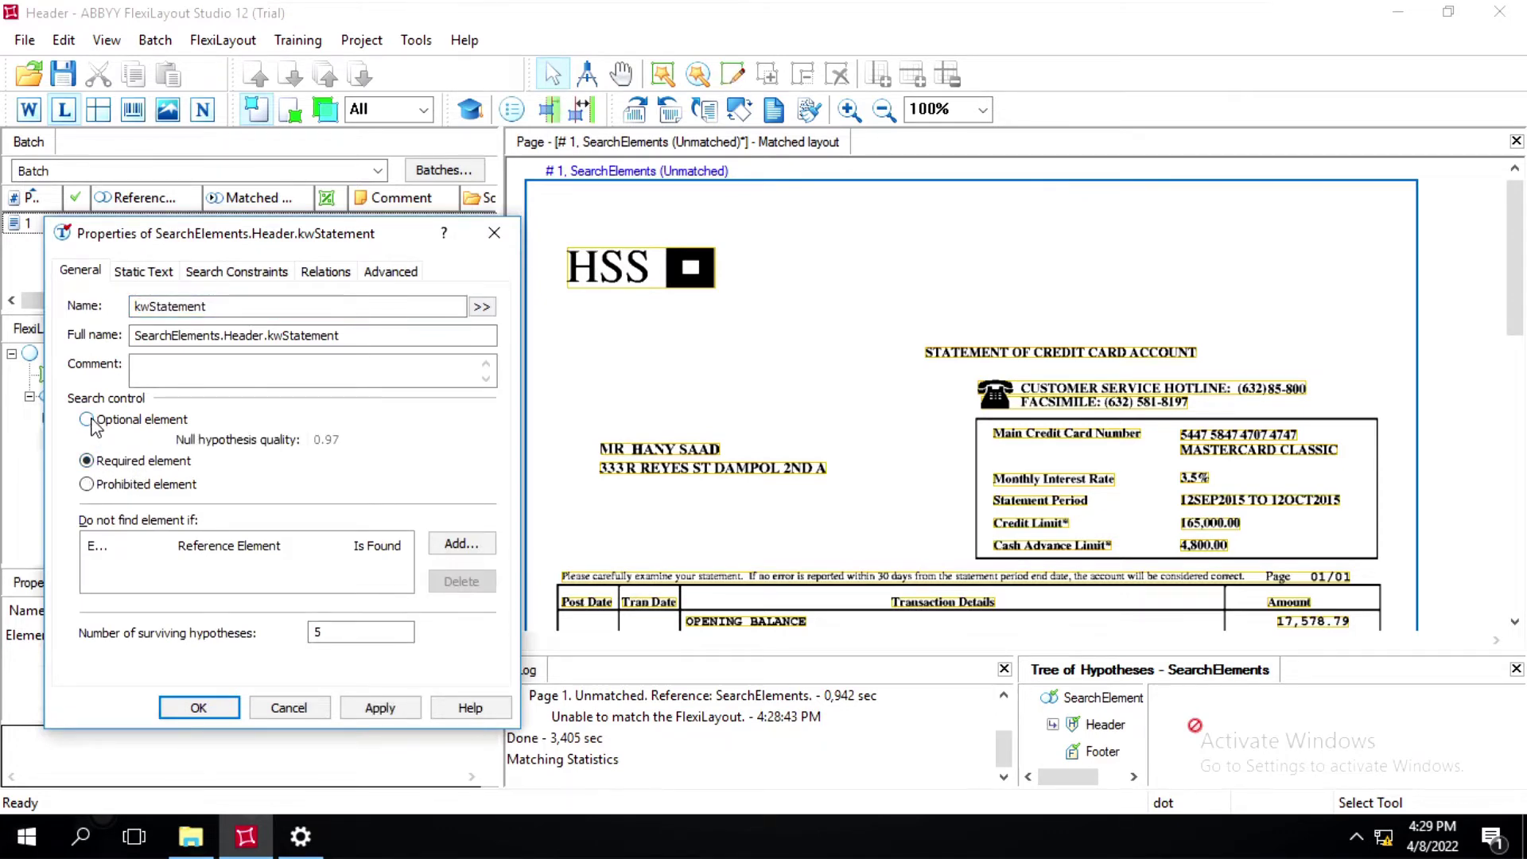
pyautogui.click(392, 709)
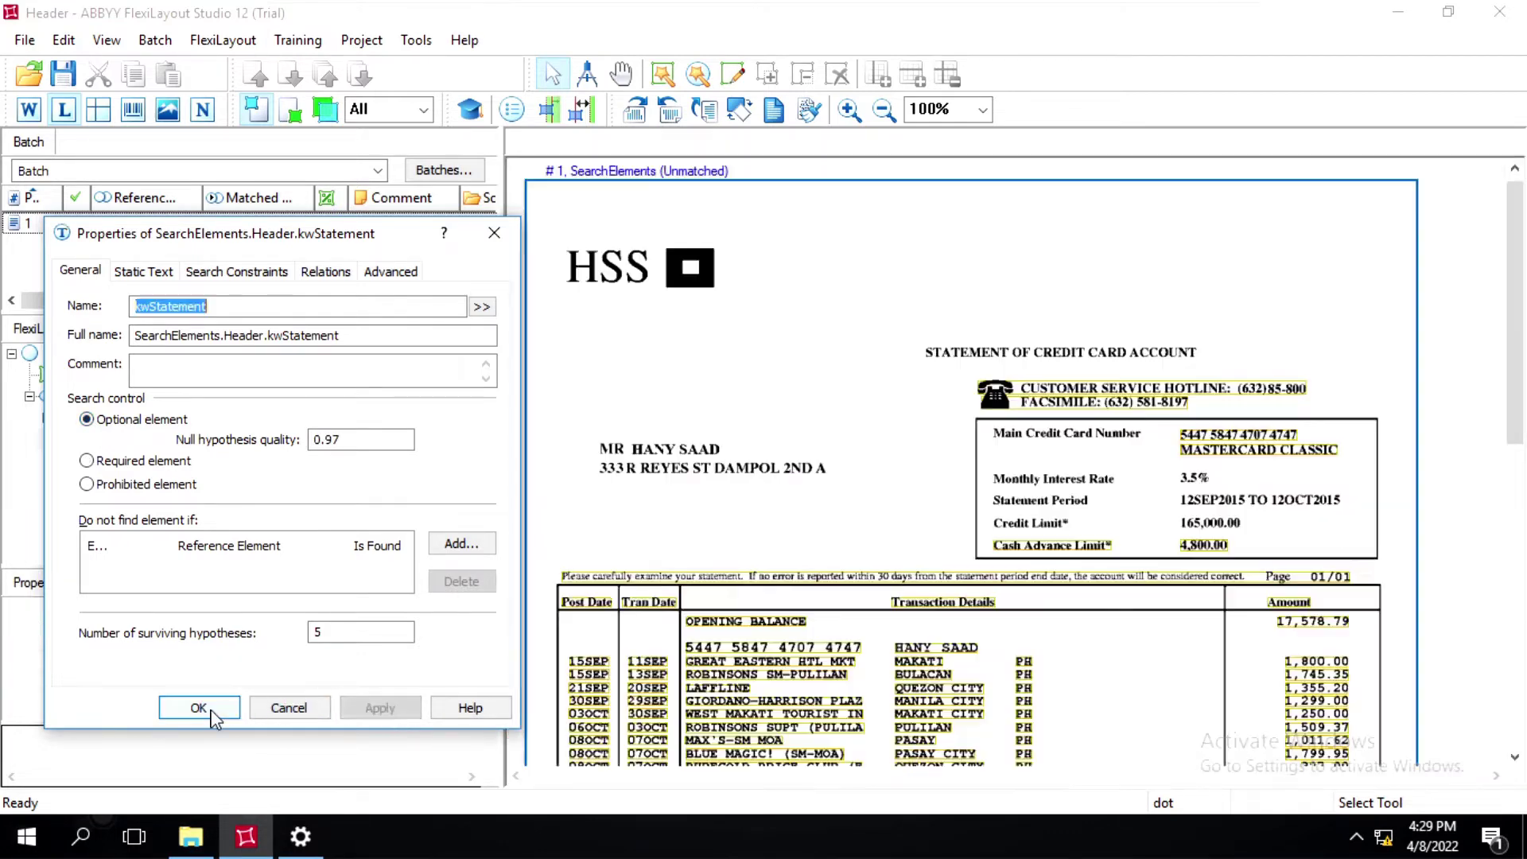
pyautogui.click(198, 708)
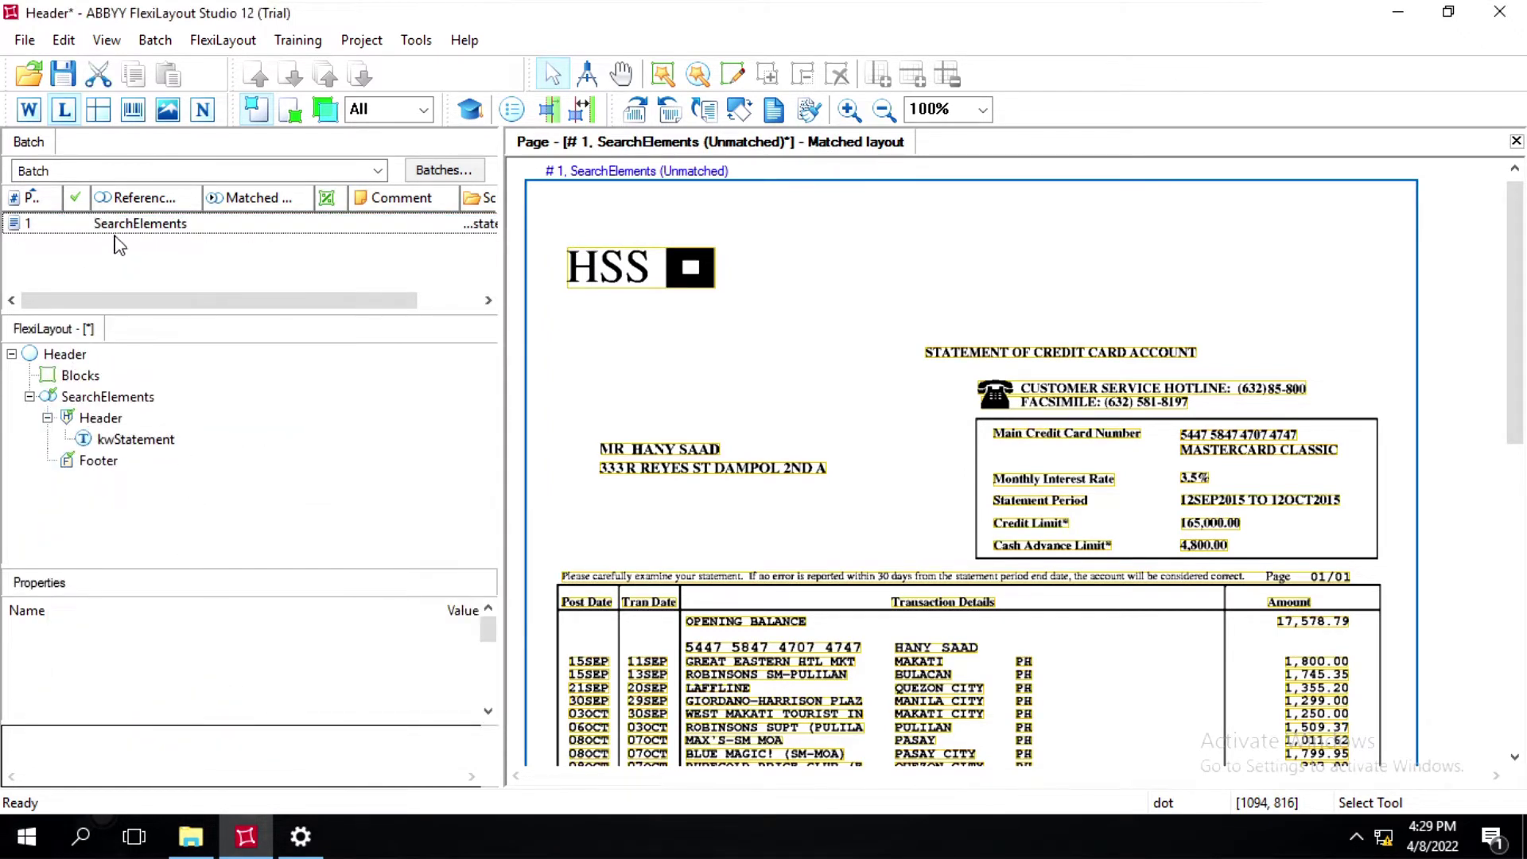
# Add a static text element named kwCreditCardNumber to the Header group
pyautogui.click(89, 231)
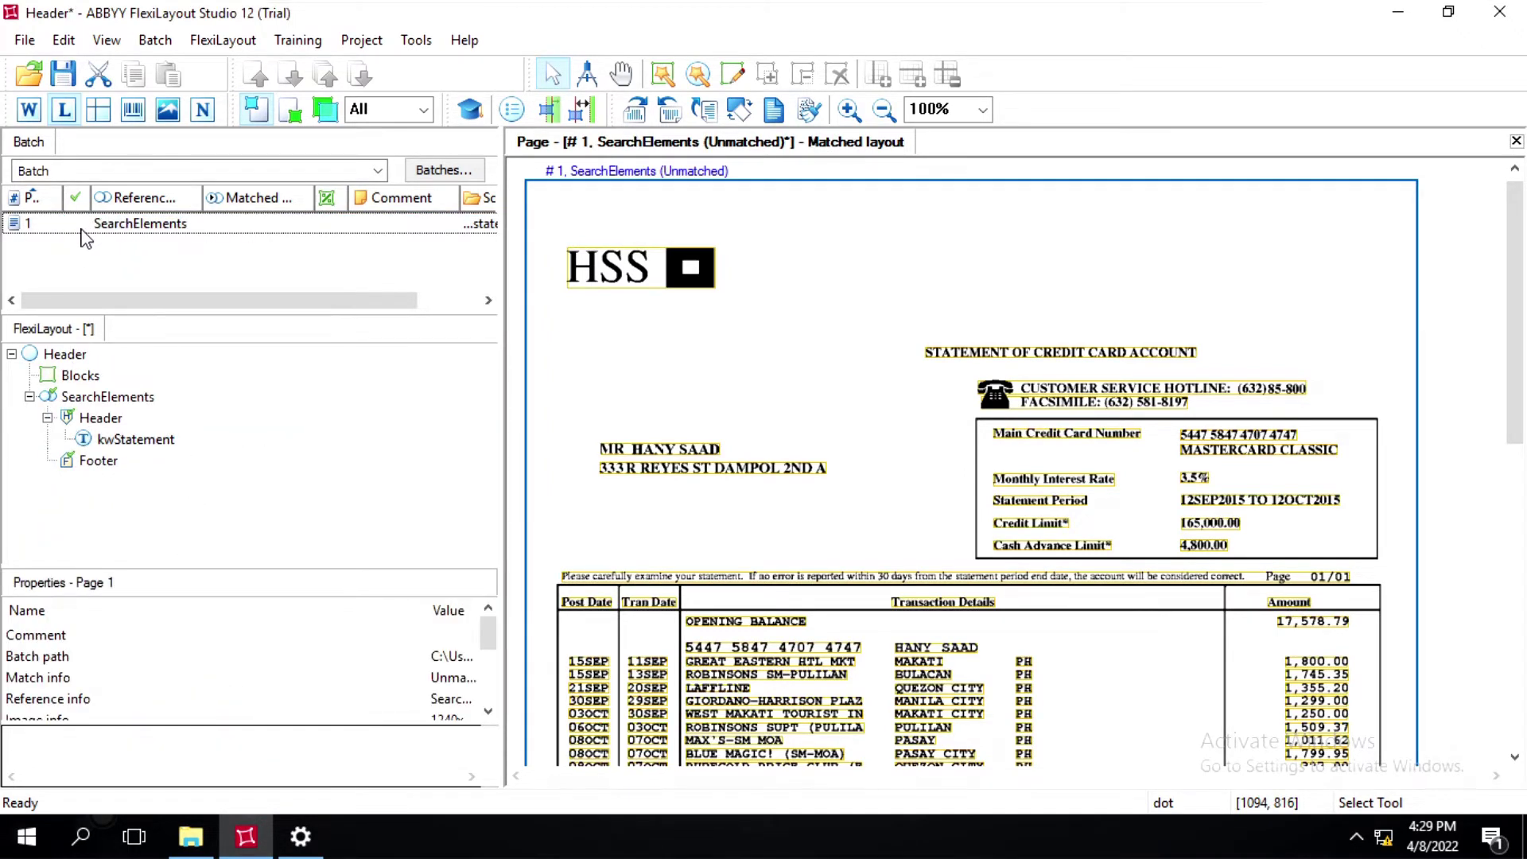
pyautogui.rightClick(98, 415)
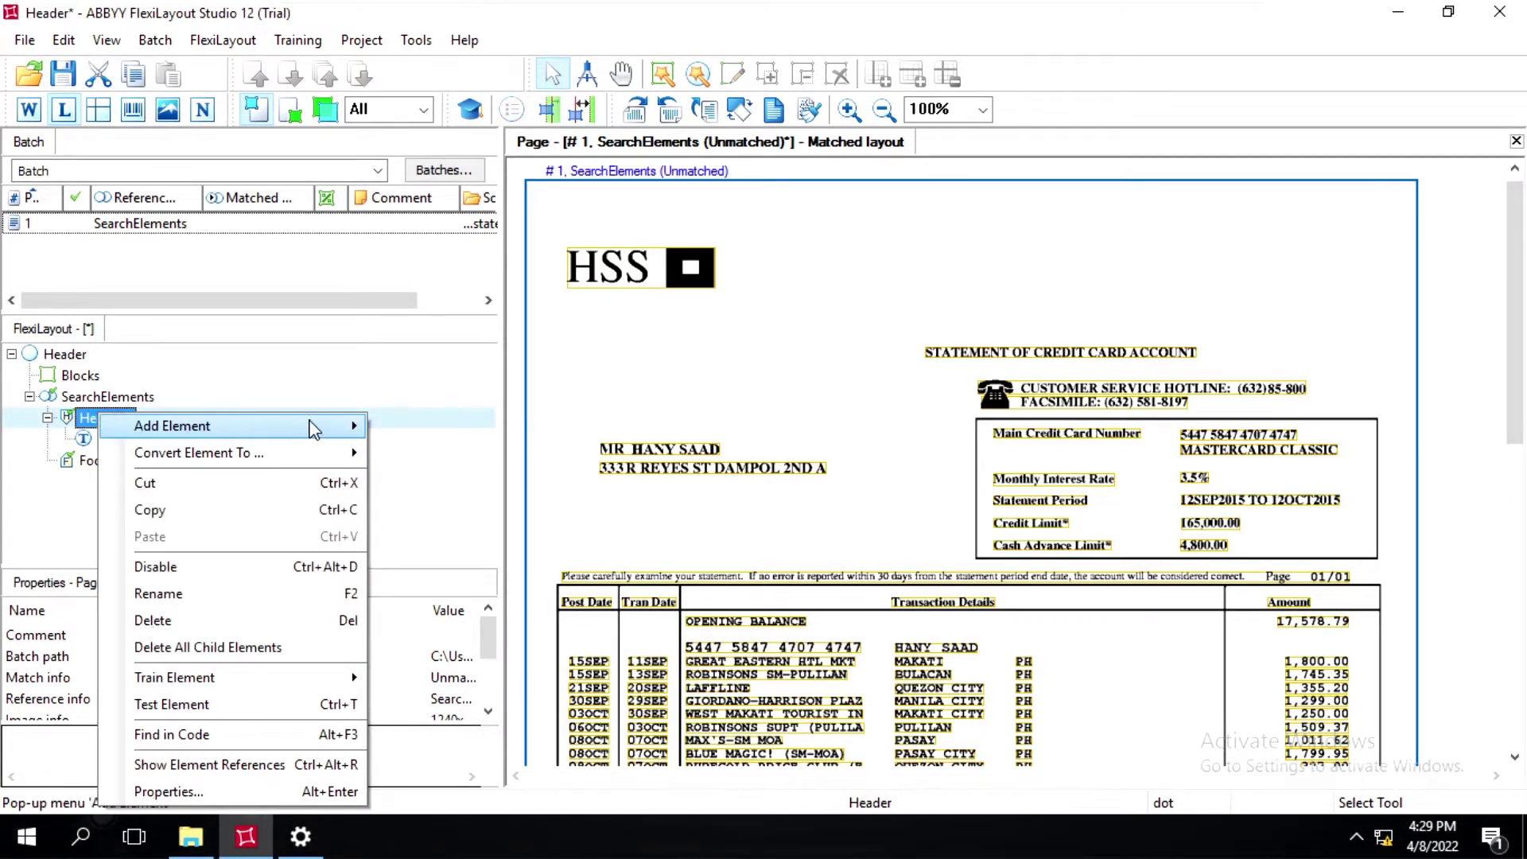
pyautogui.moveTo(315, 430)
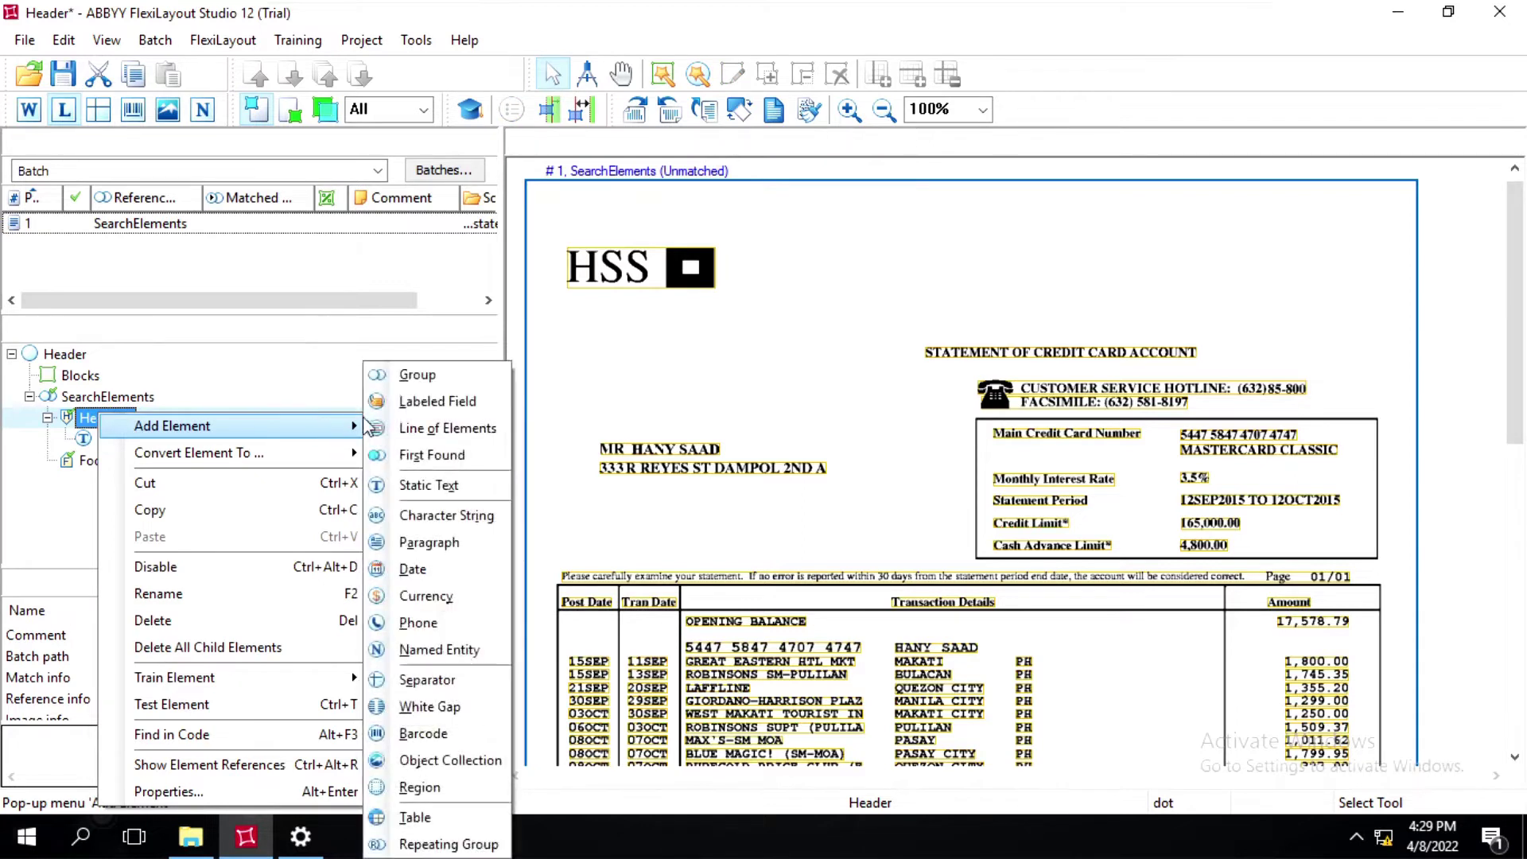
pyautogui.click(431, 486)
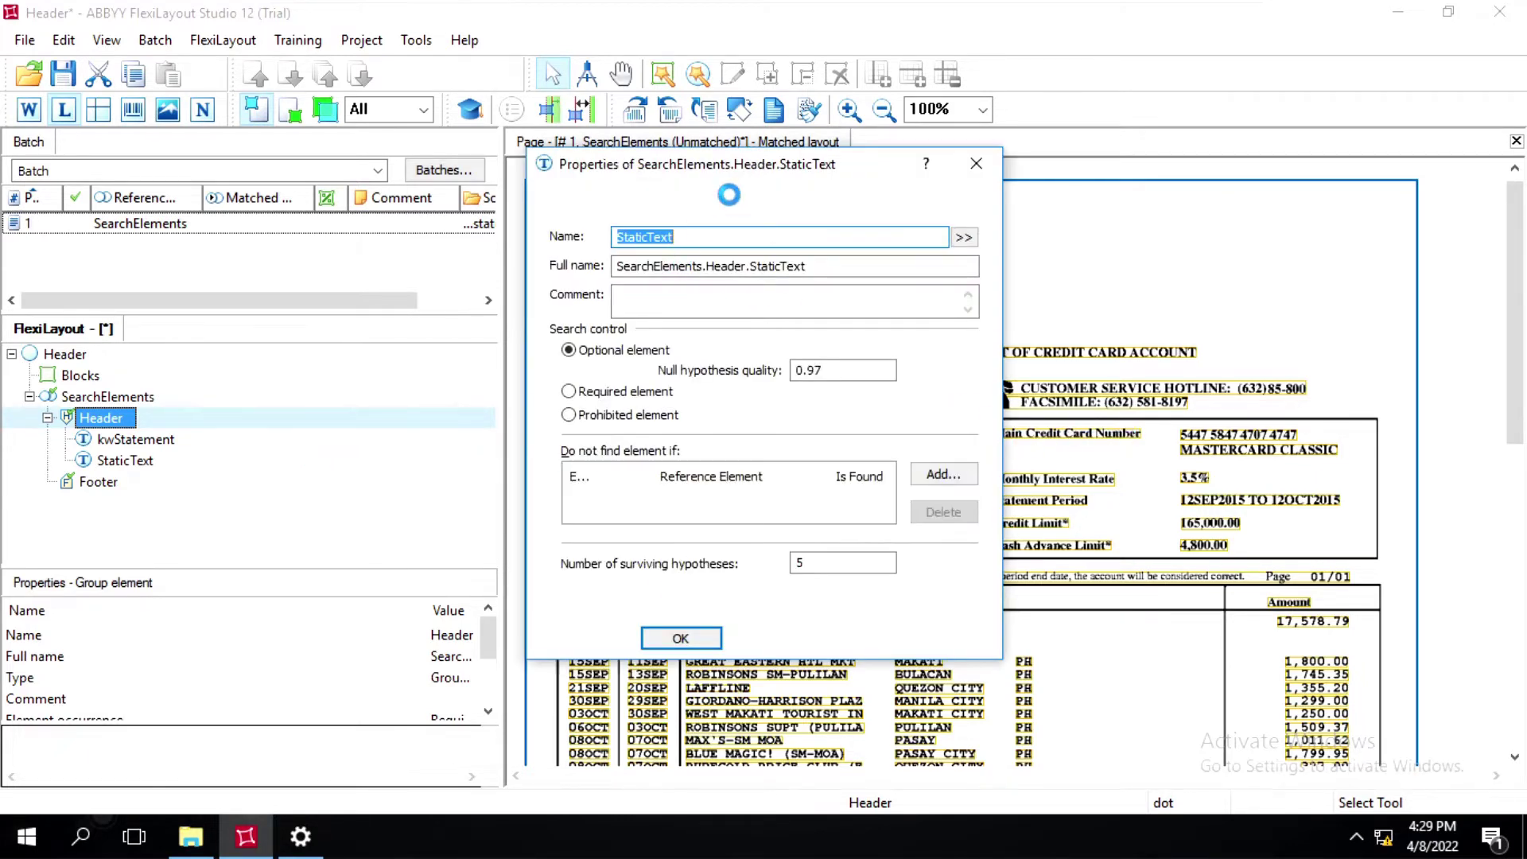
pyautogui.write('kwCreditCa')
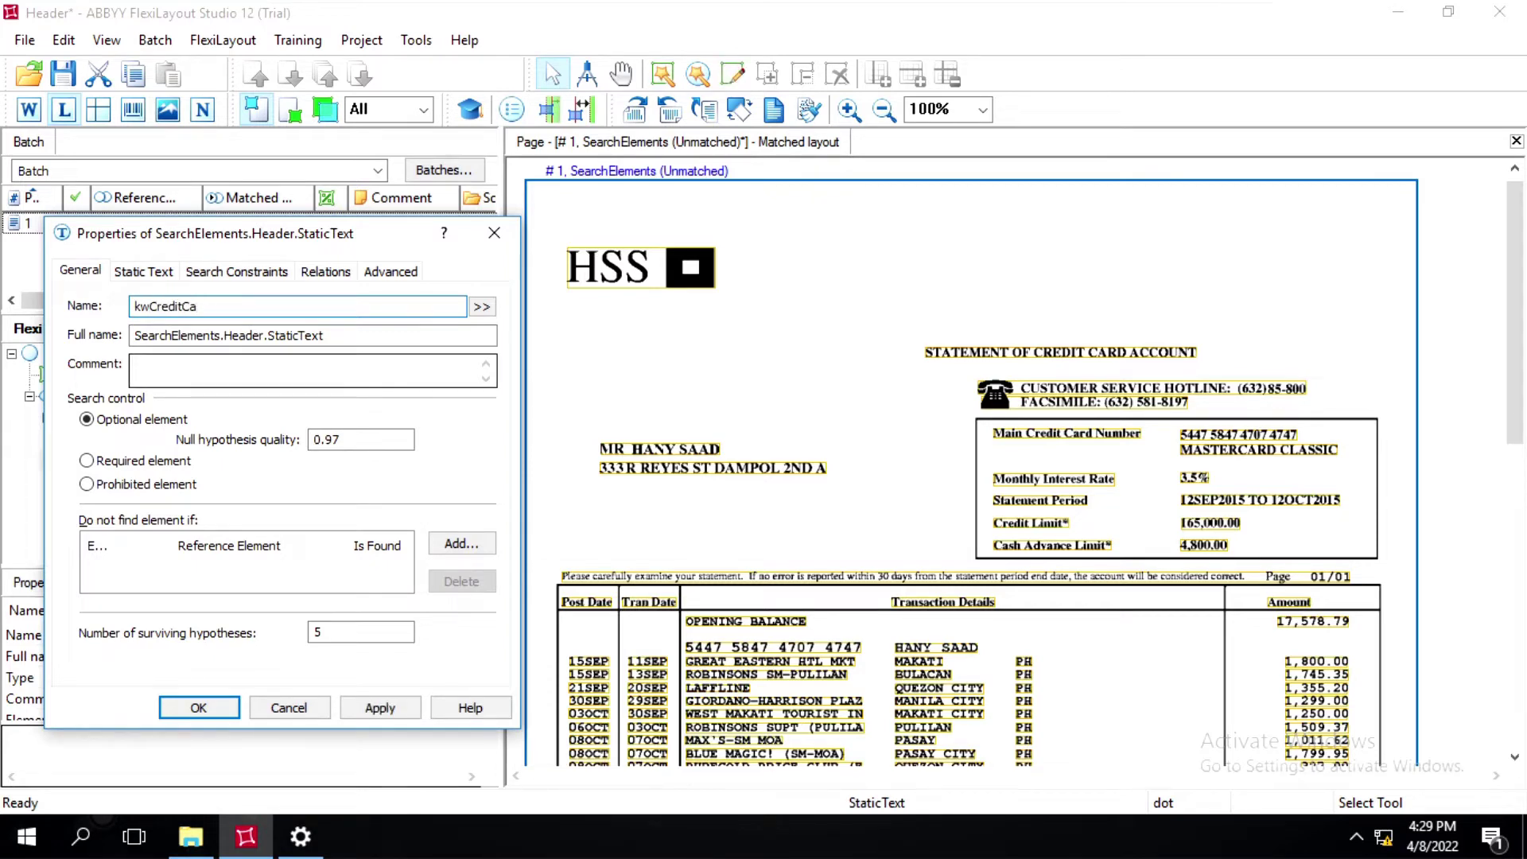
pyautogui.write('rdNumber')
# Set the new element's search text to "Main Credit Card Number" copied from the page, take spaces into account, and apply the settings
pyautogui.click(152, 273)
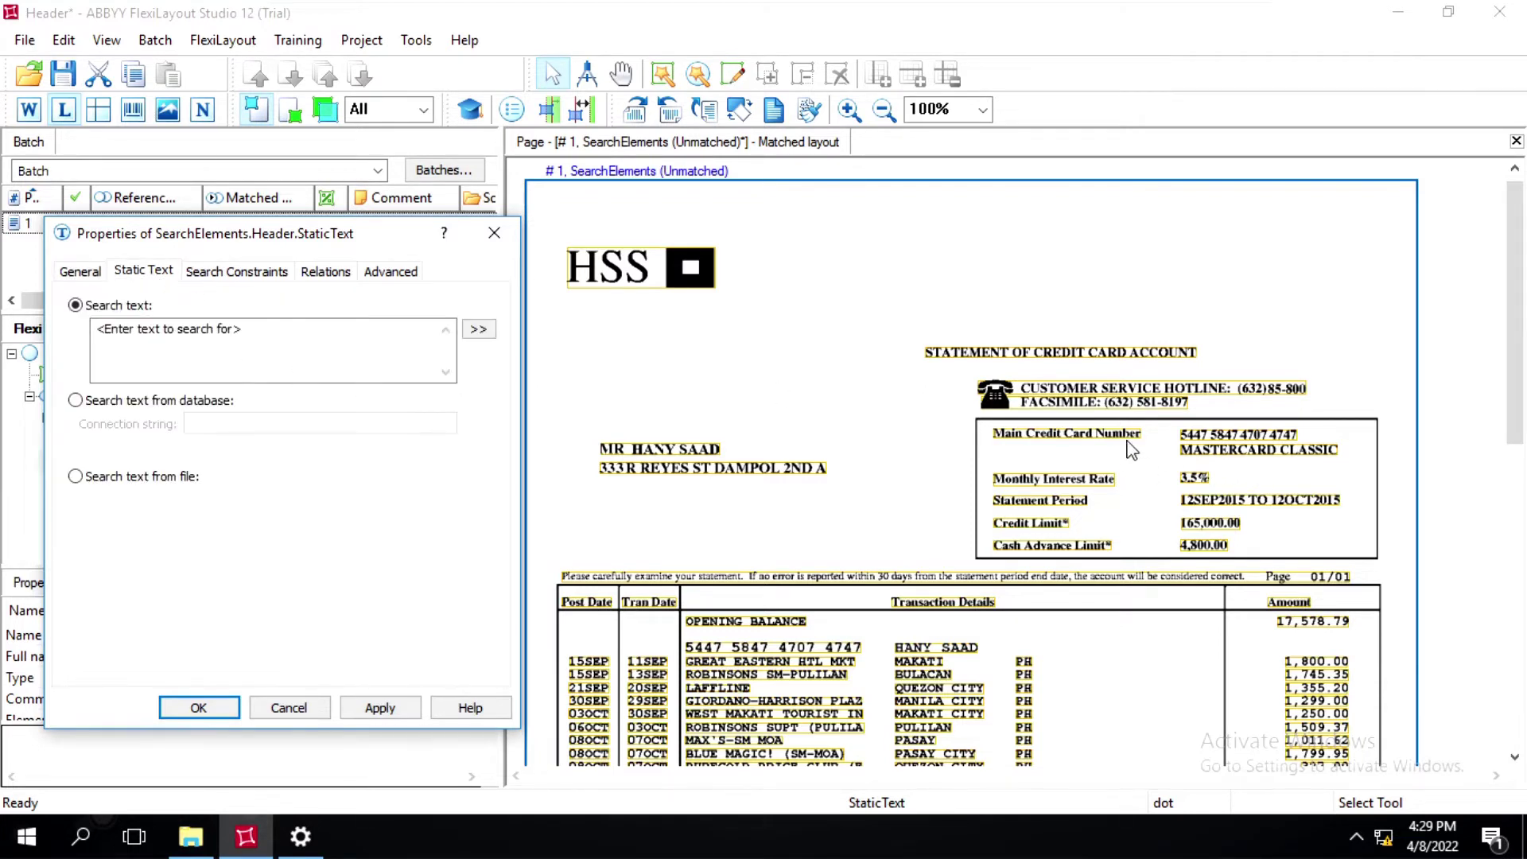
pyautogui.click(1042, 447)
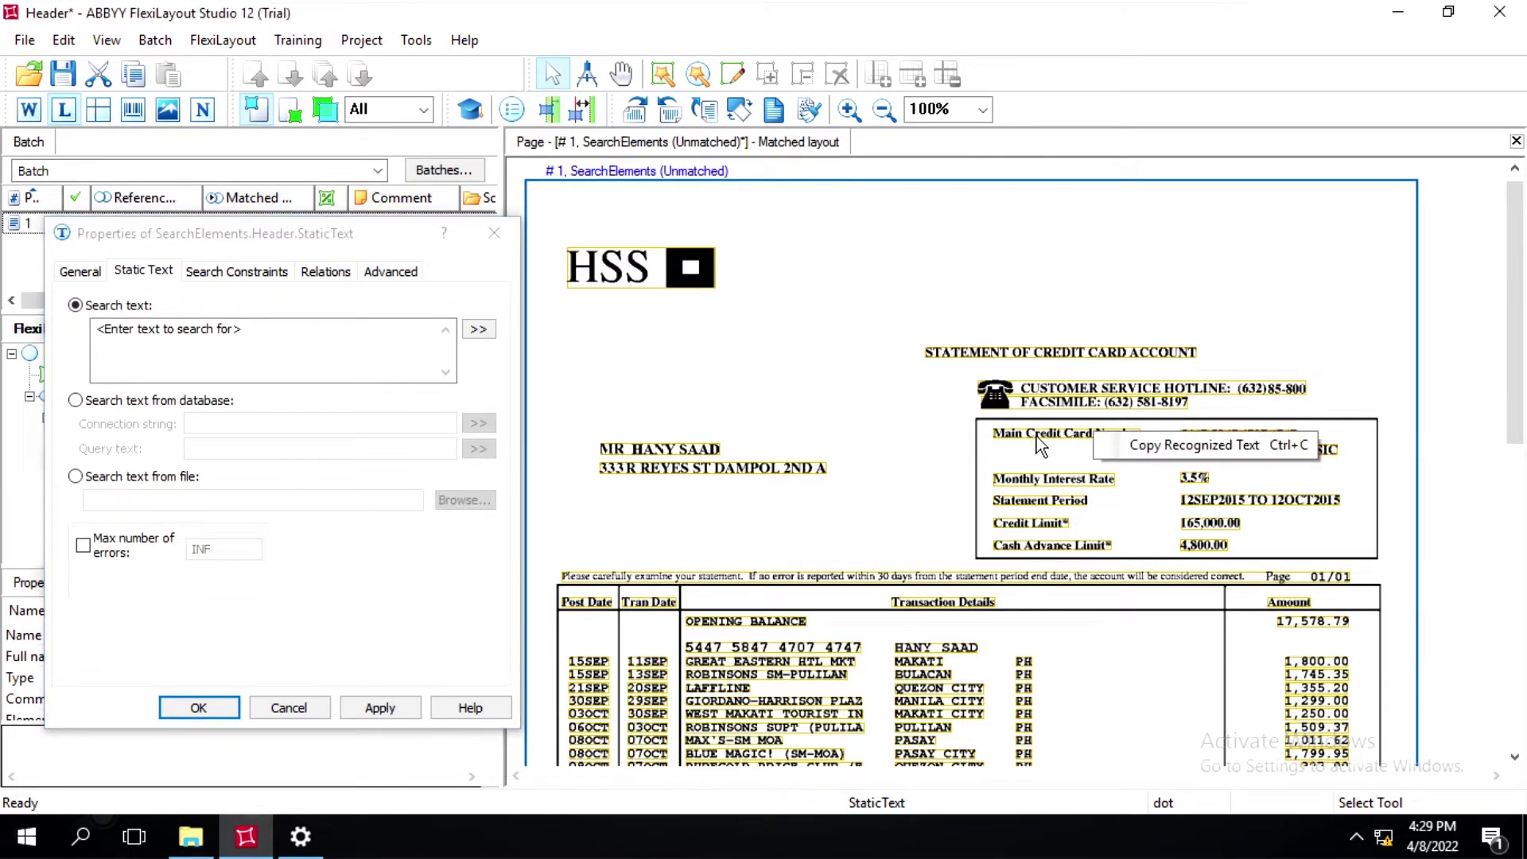
pyautogui.click(1132, 448)
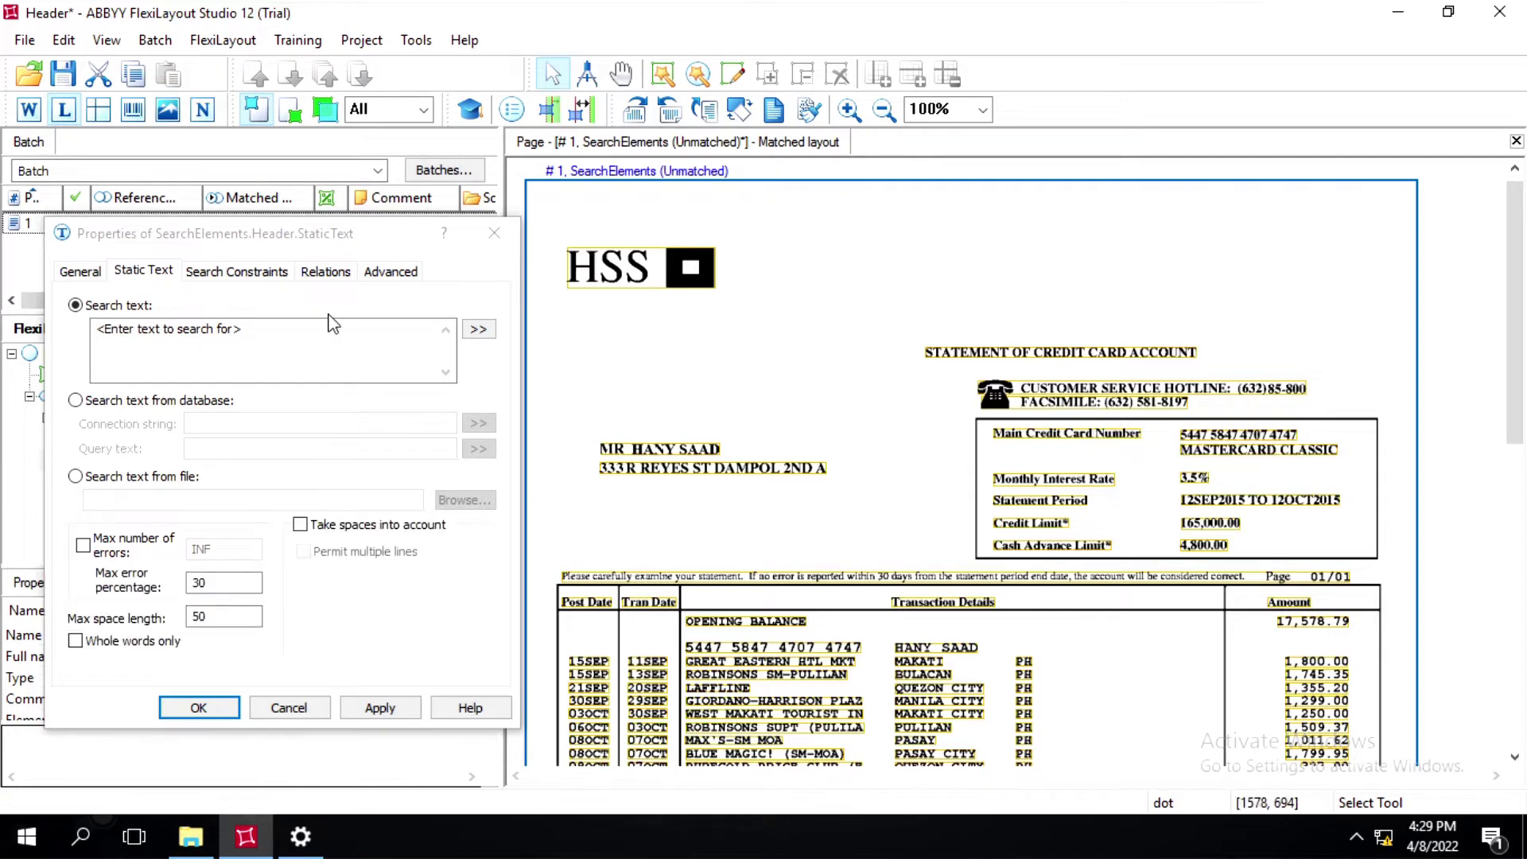
pyautogui.click(270, 329)
pyautogui.write('Main Credit Card Number')
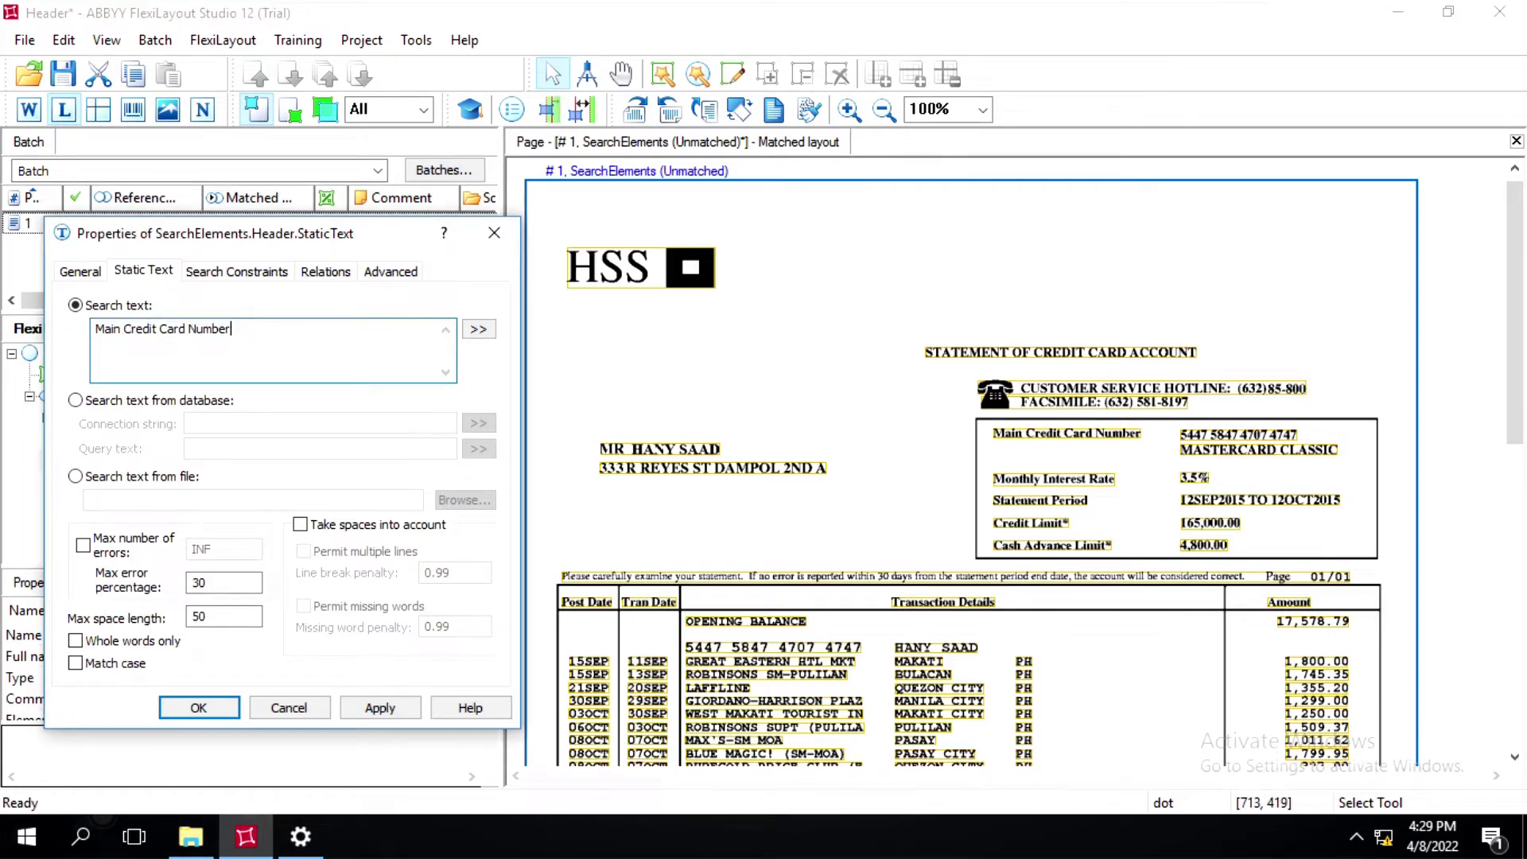
pyautogui.click(301, 525)
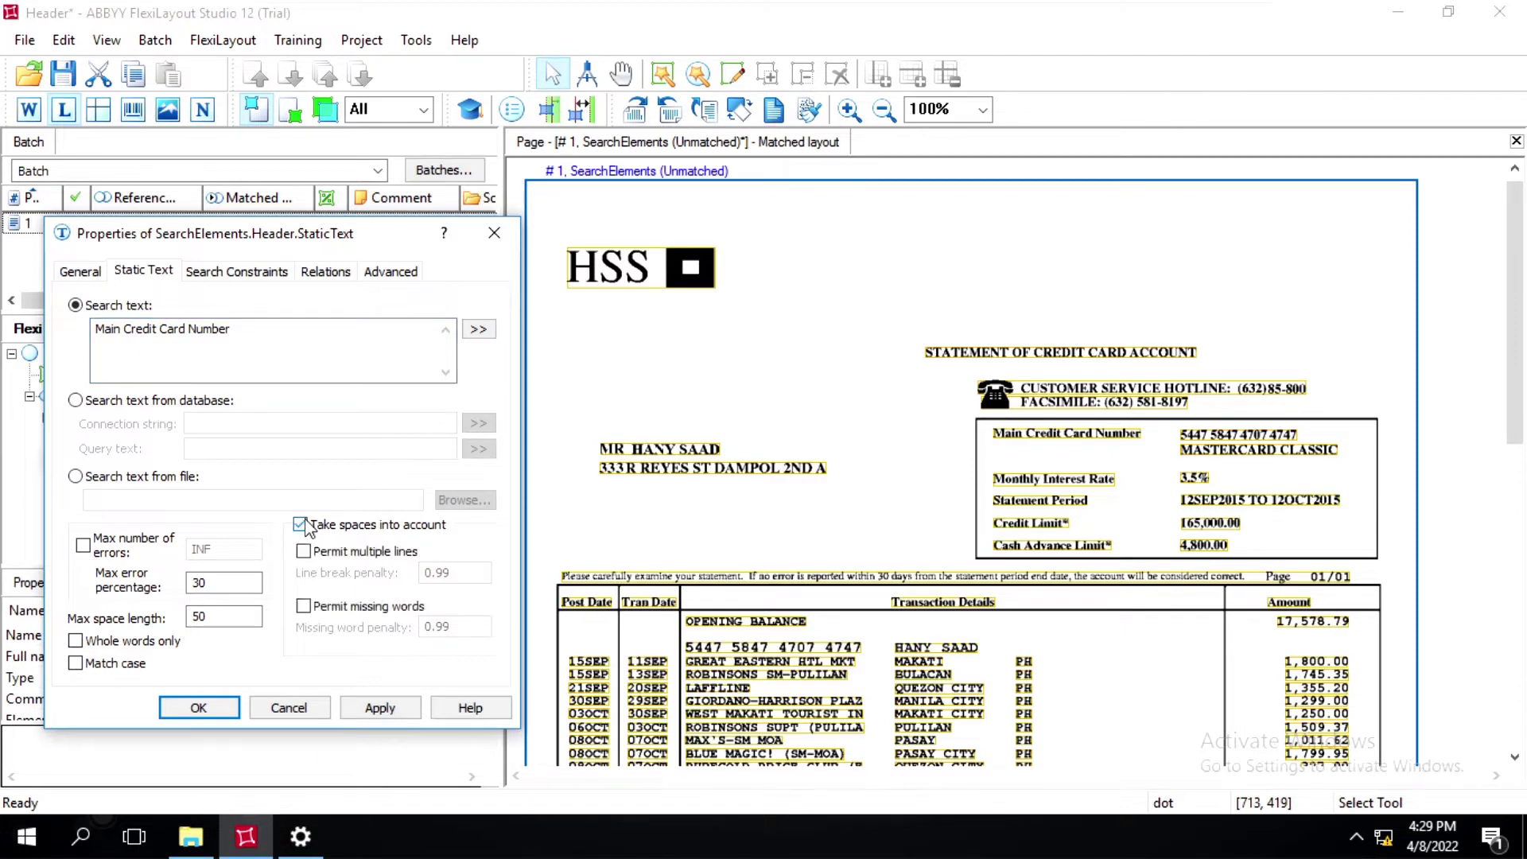
pyautogui.click(393, 714)
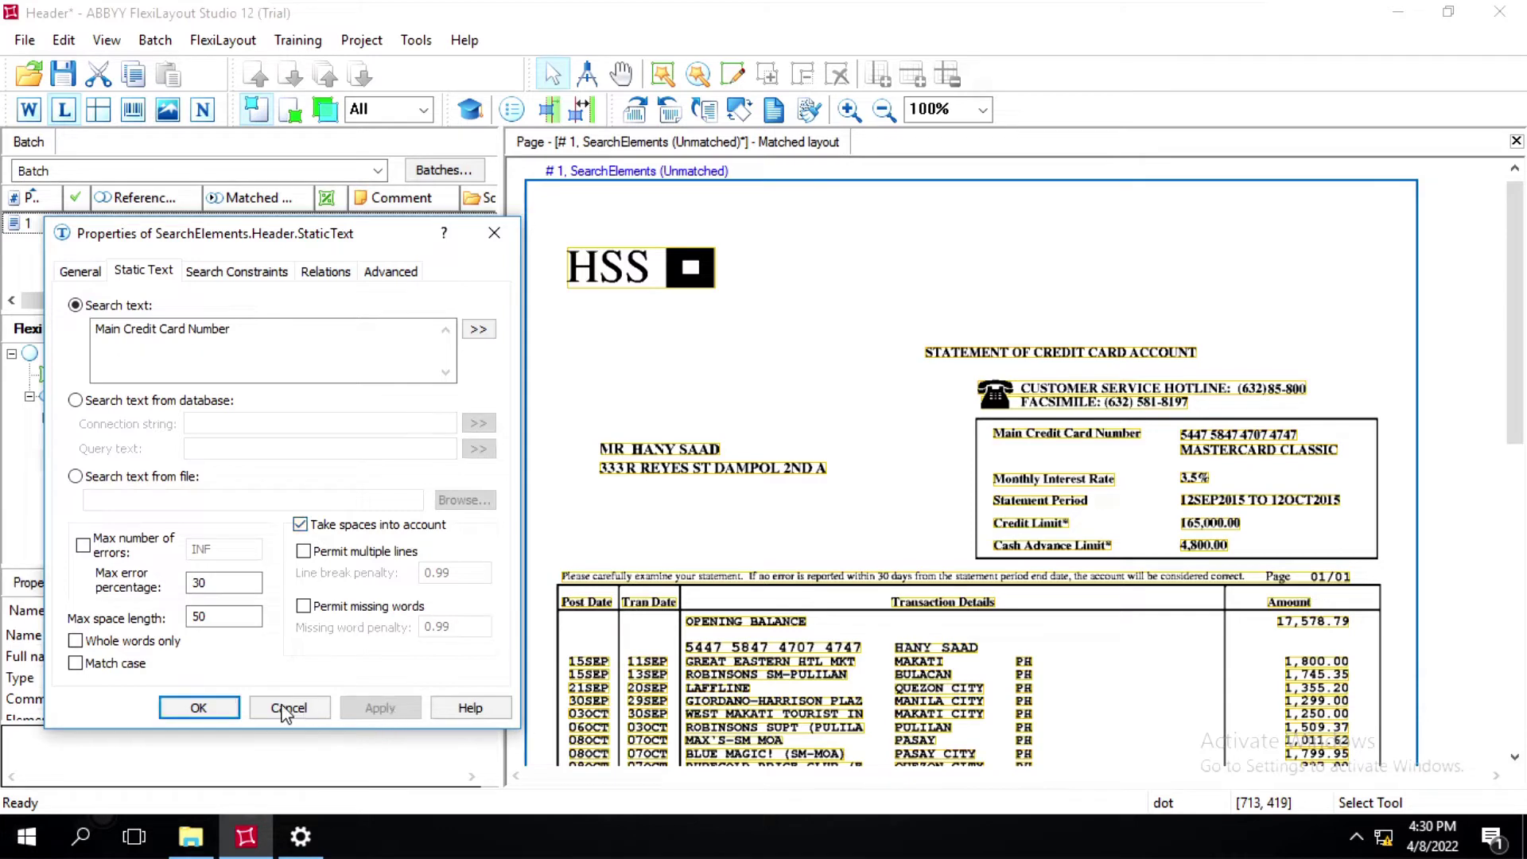
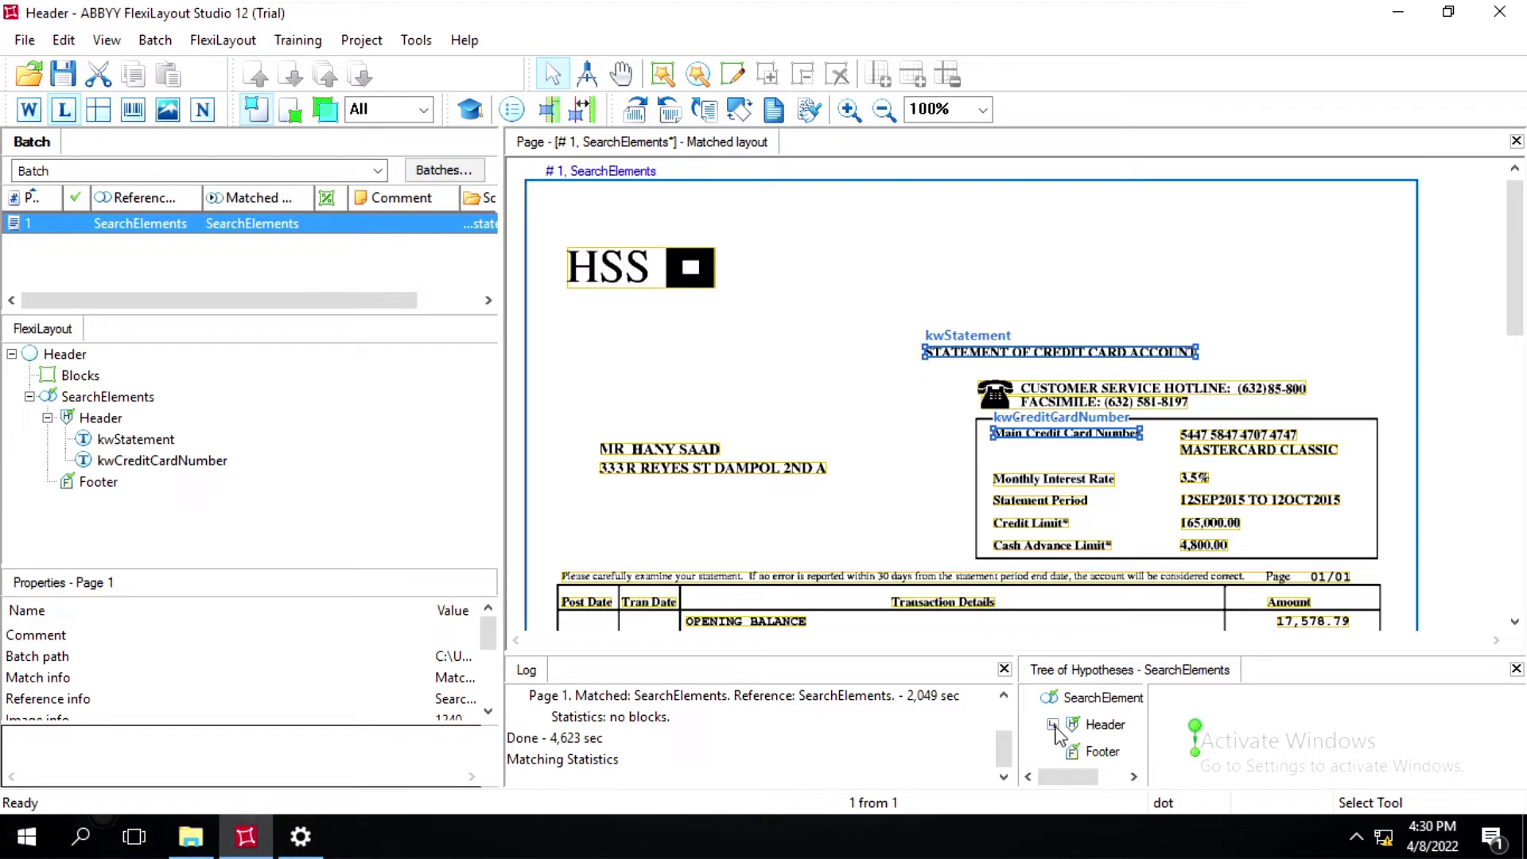
# Inspect the kwCreditCardNumber hypothesis under Header in the matching result
pyautogui.click(1052, 732)
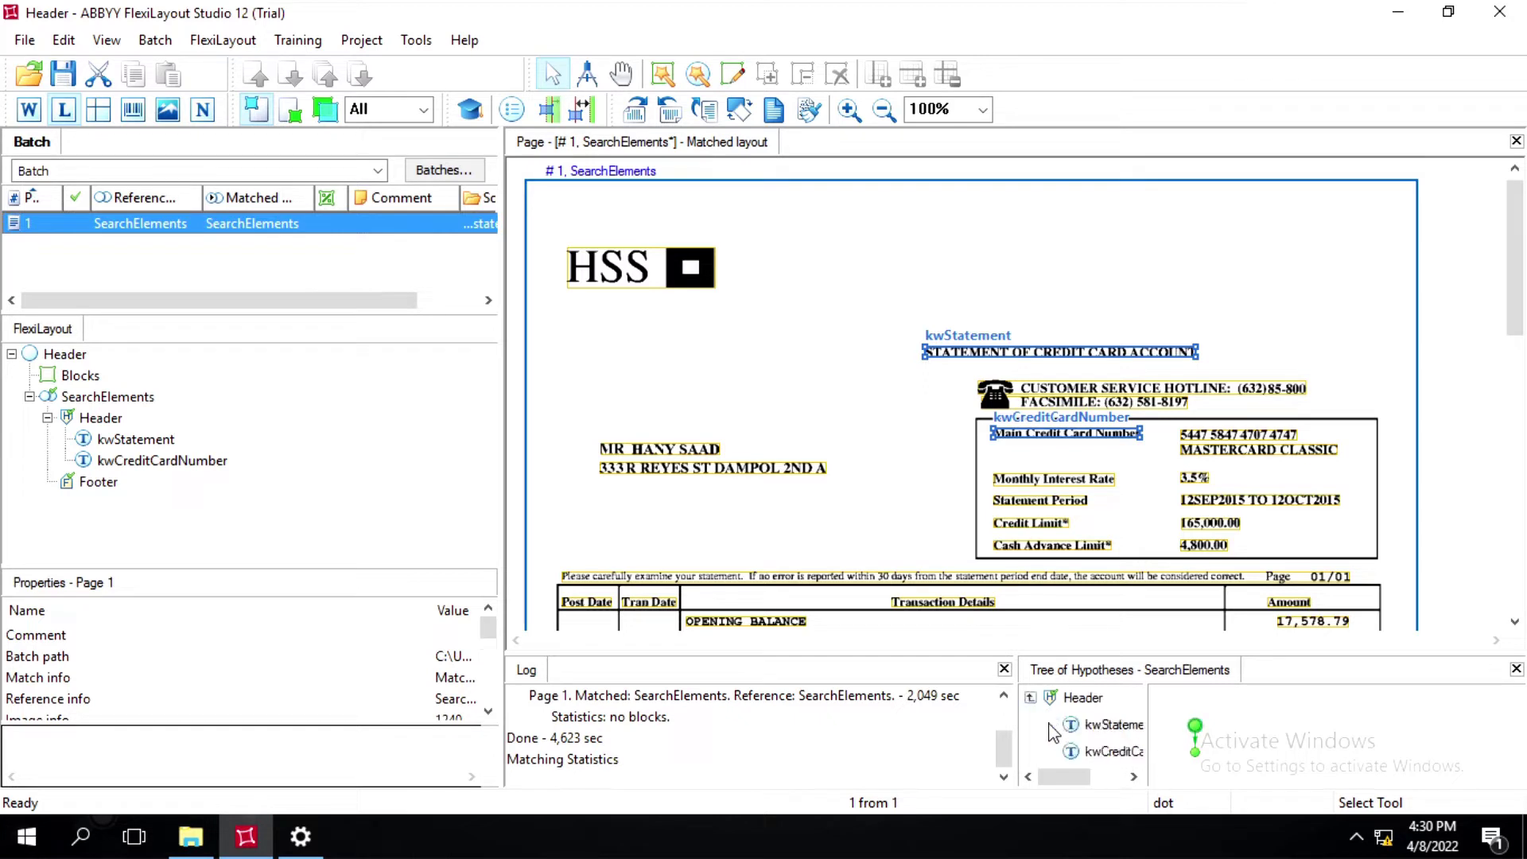
pyautogui.click(1116, 753)
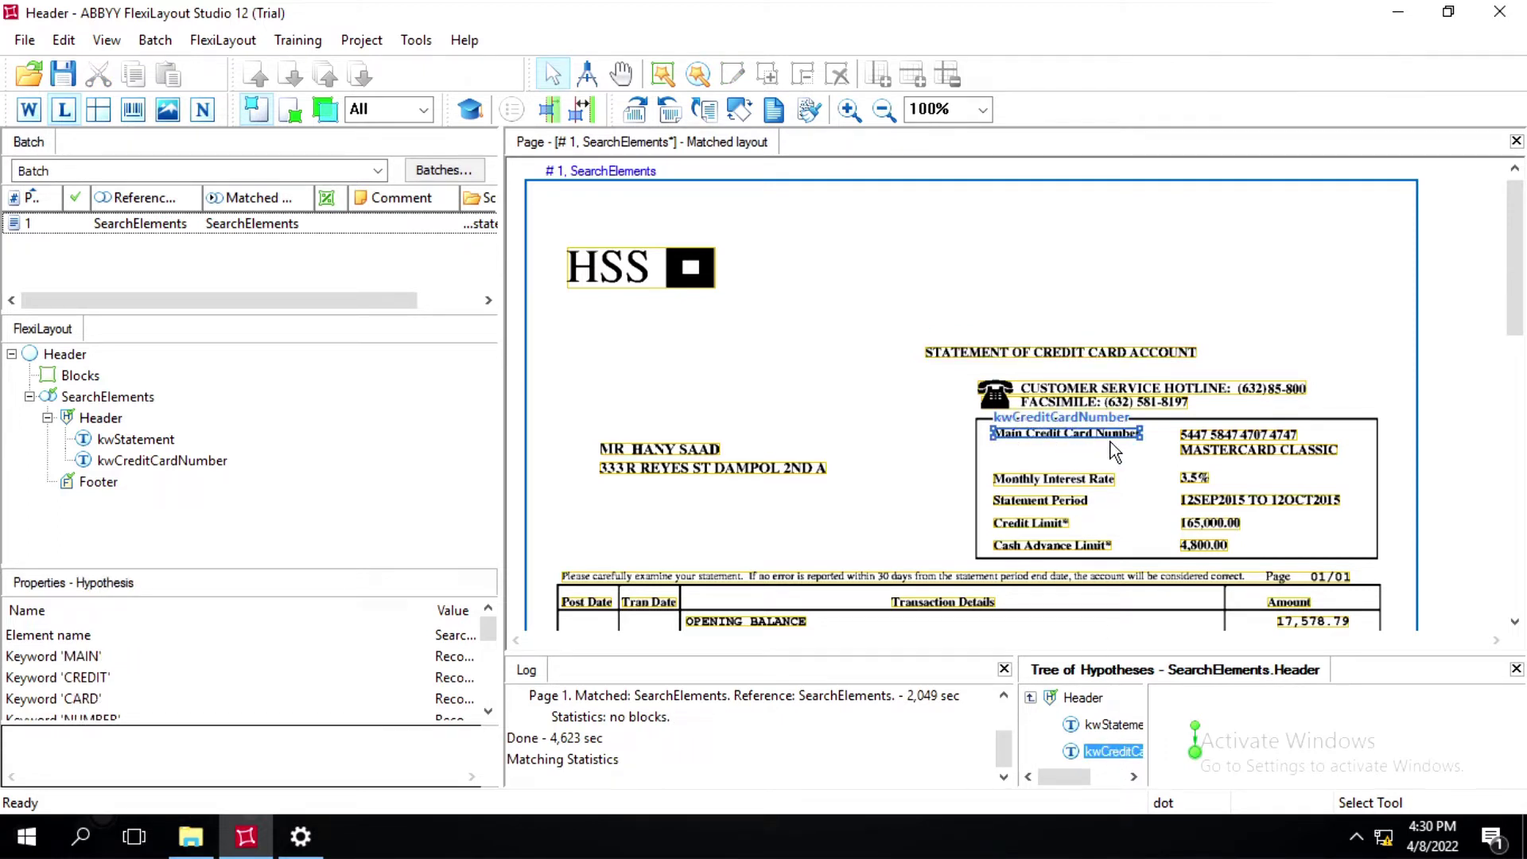
# Add another static text element to the Header group and name it kwPeriod
pyautogui.rightClick(105, 420)
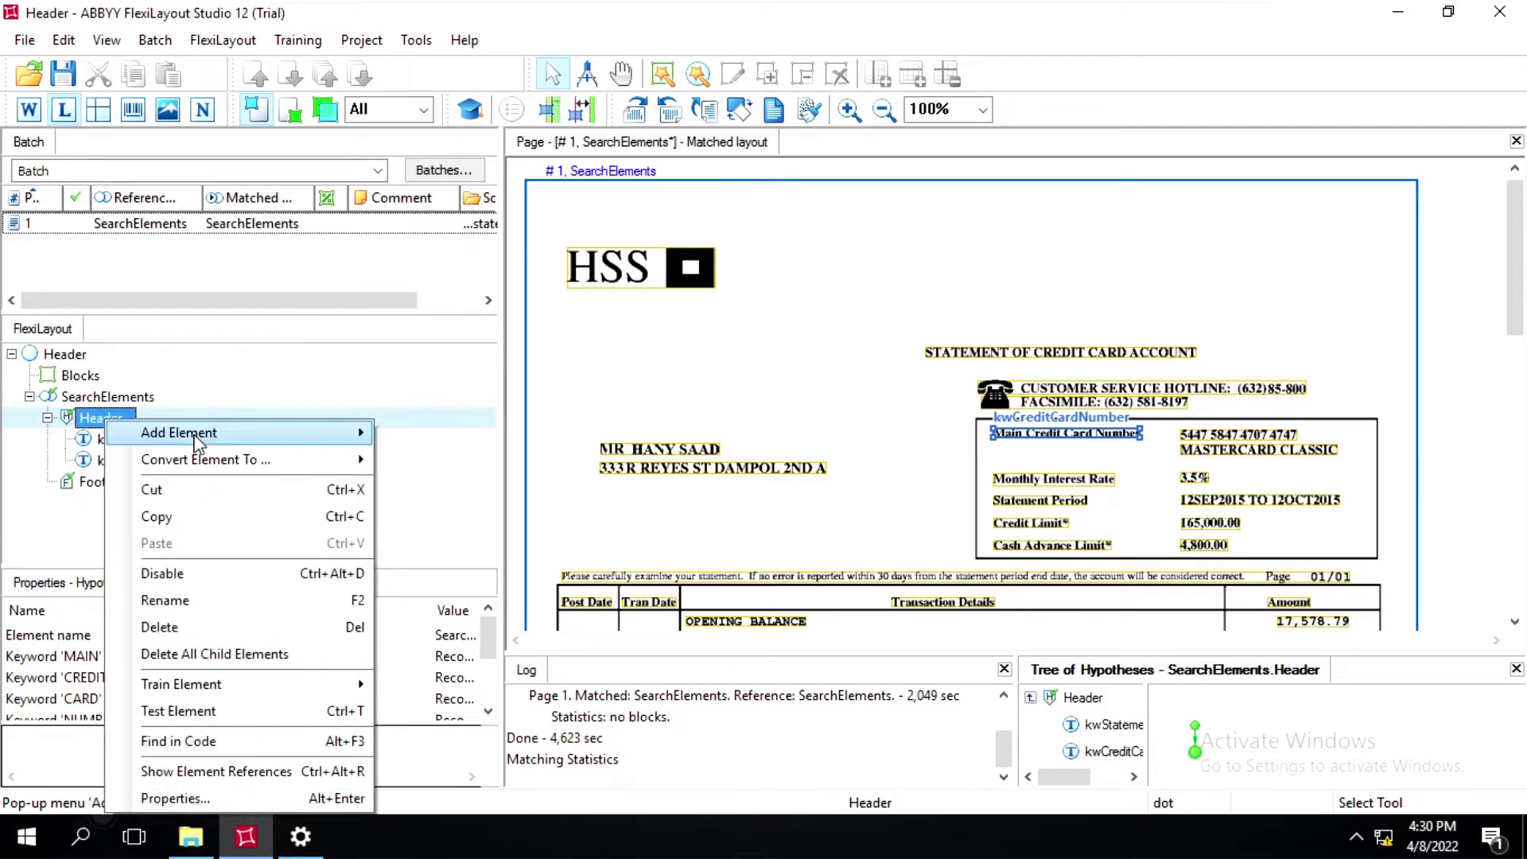
pyautogui.moveTo(210, 437)
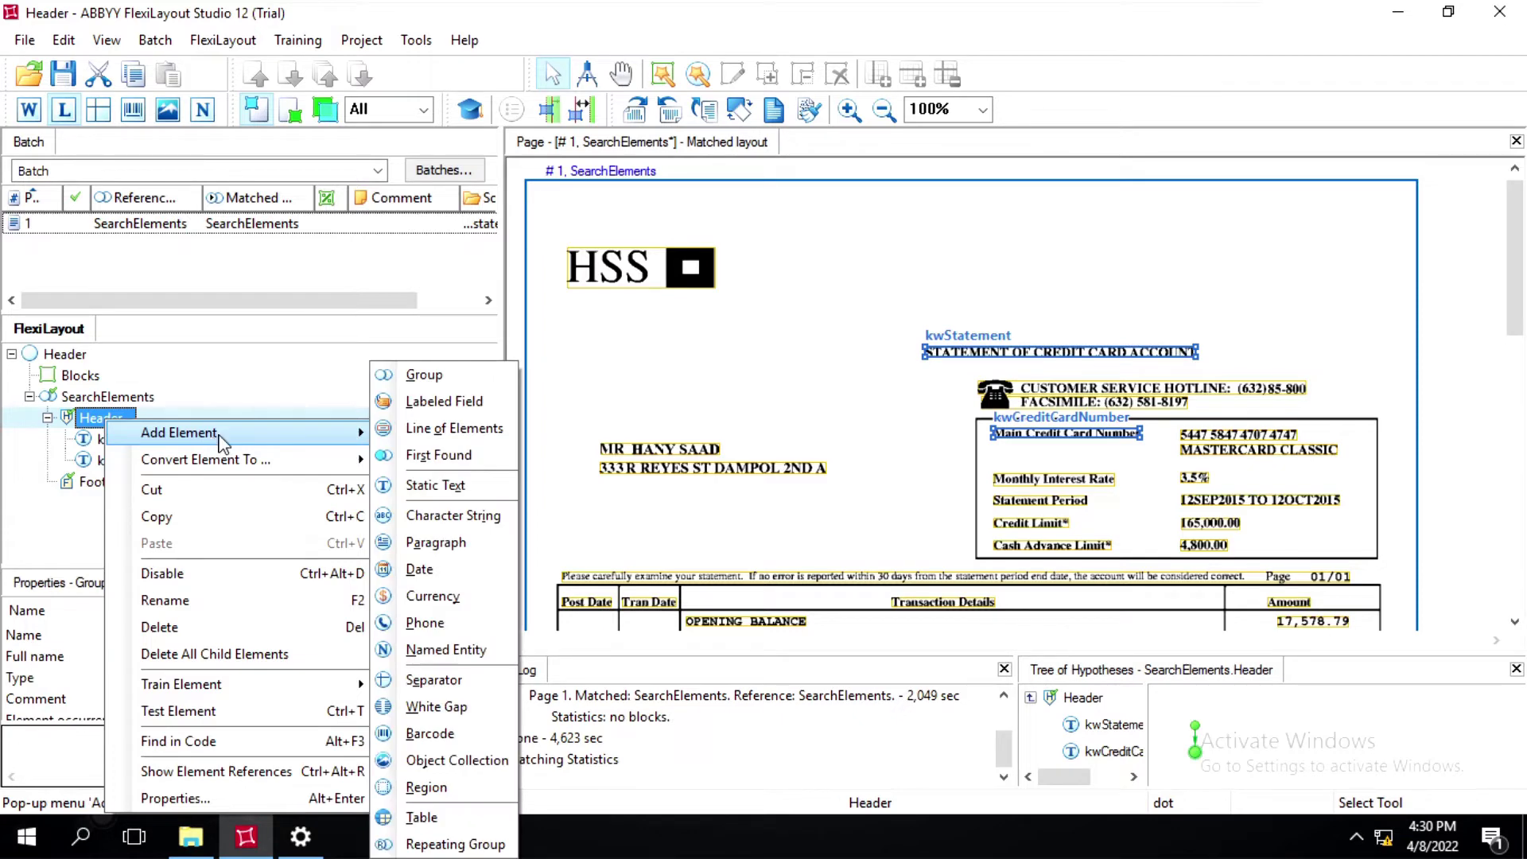
pyautogui.click(435, 485)
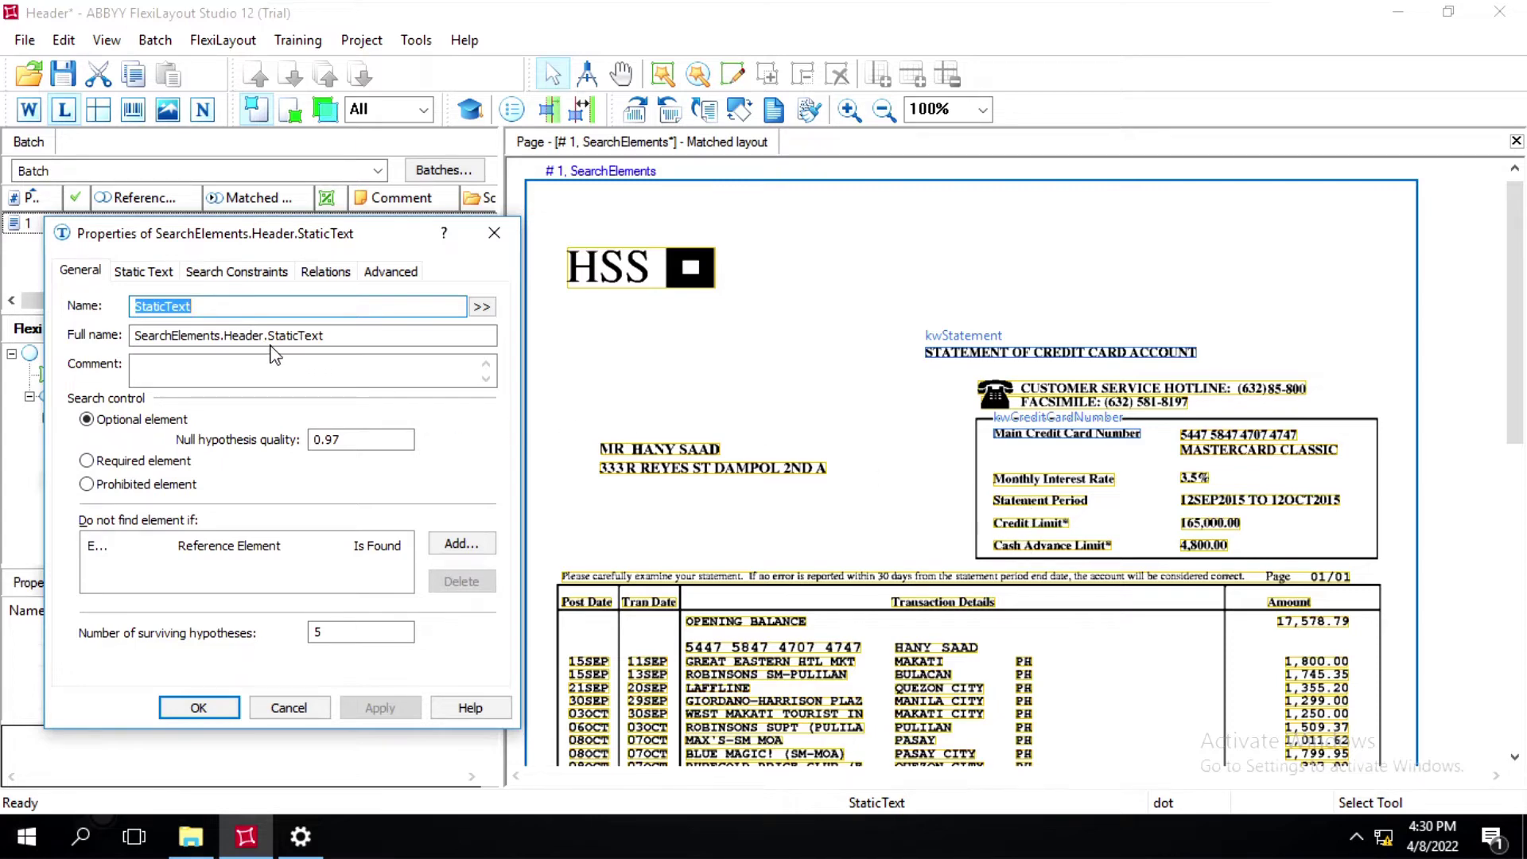
pyautogui.write('kw')
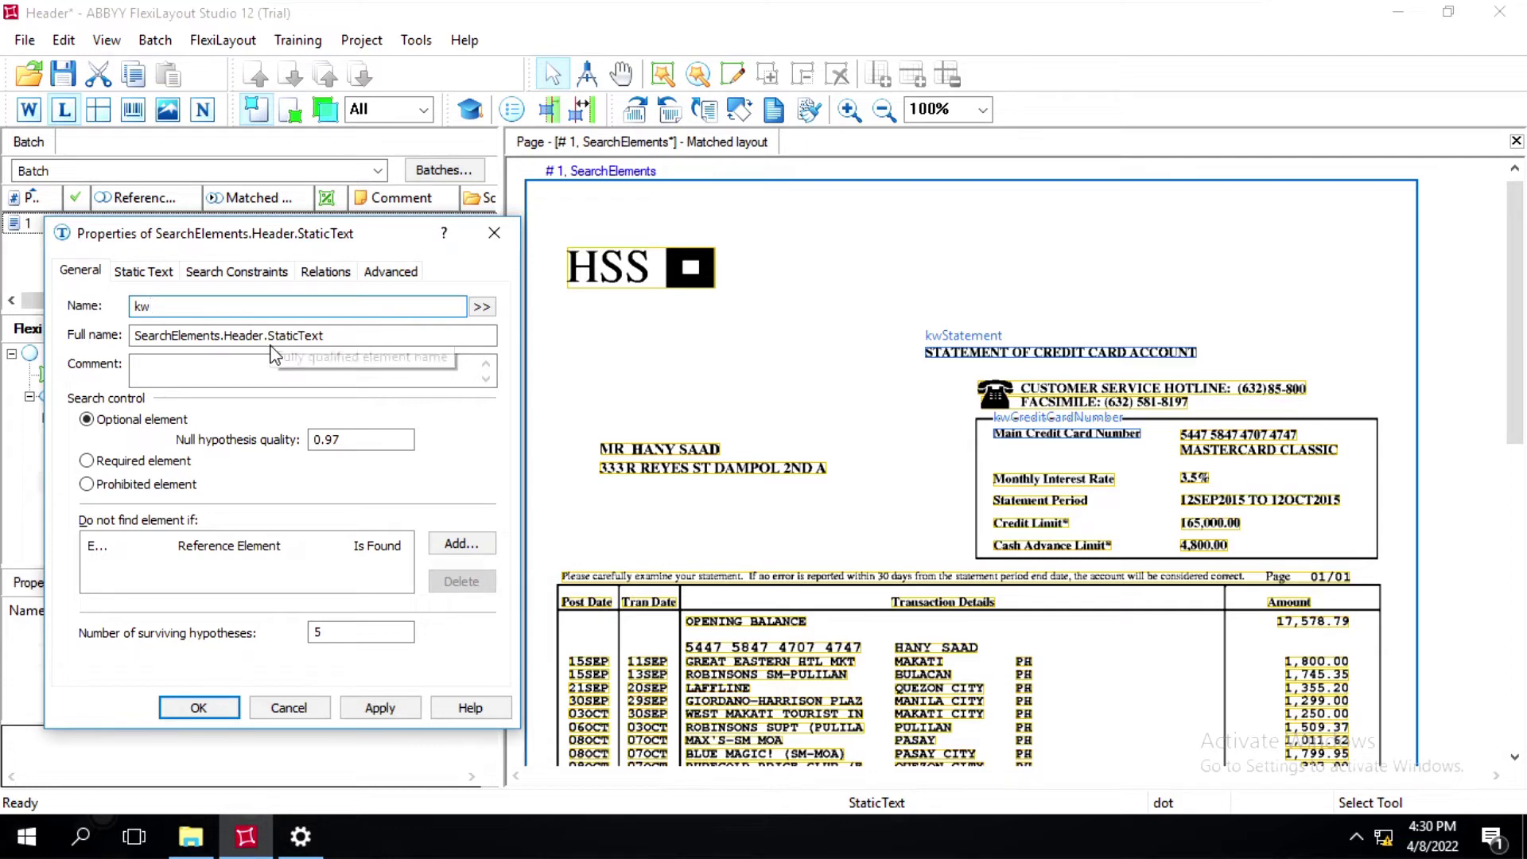
pyautogui.write('Period')
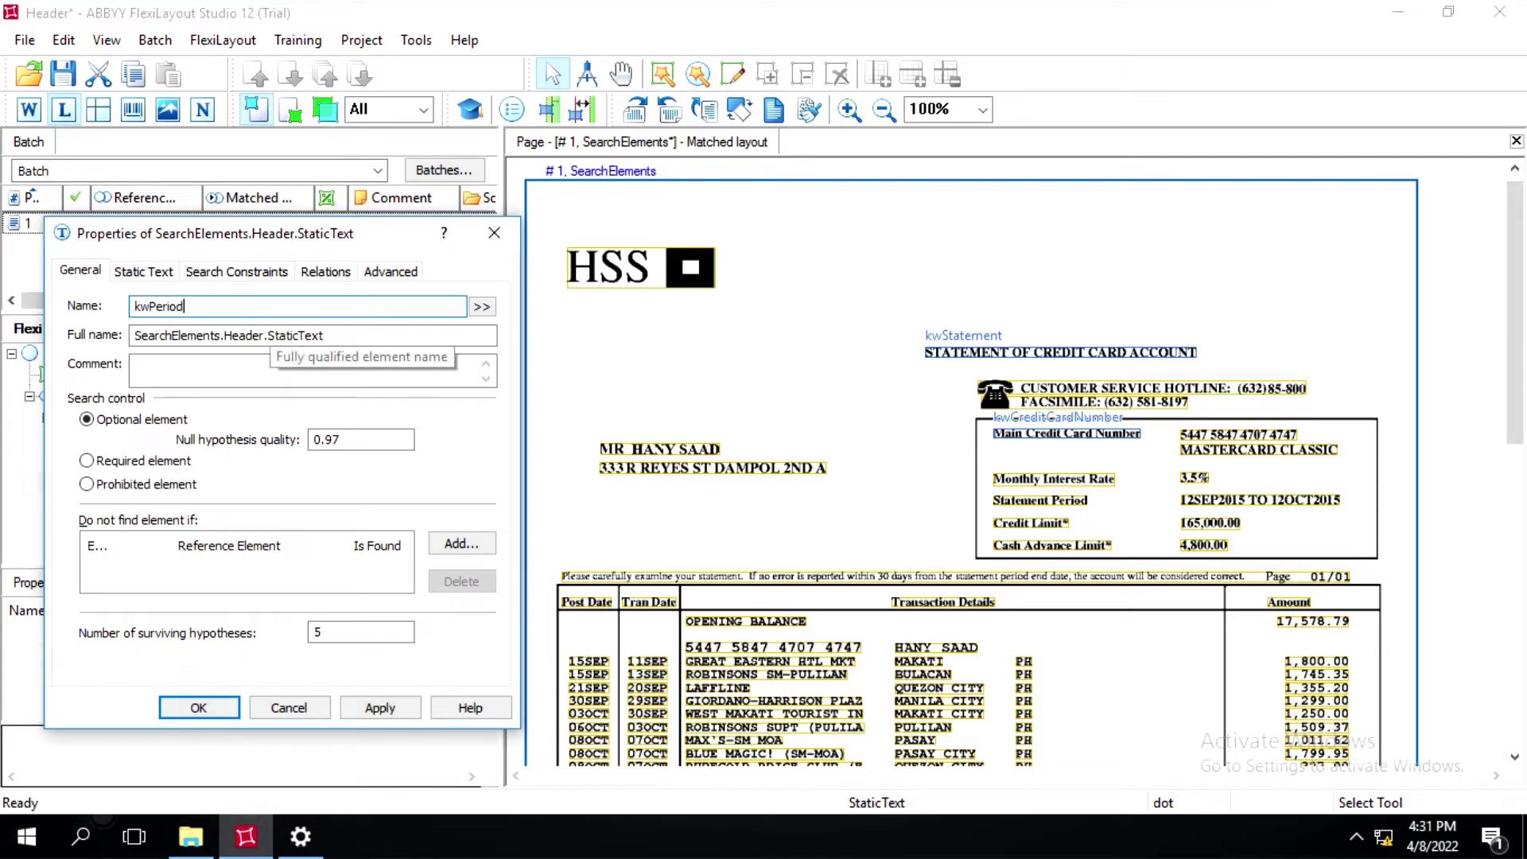
# Copy the recognized "Statement Period" label from the page into the kwPeriod element's search text
pyautogui.click(149, 272)
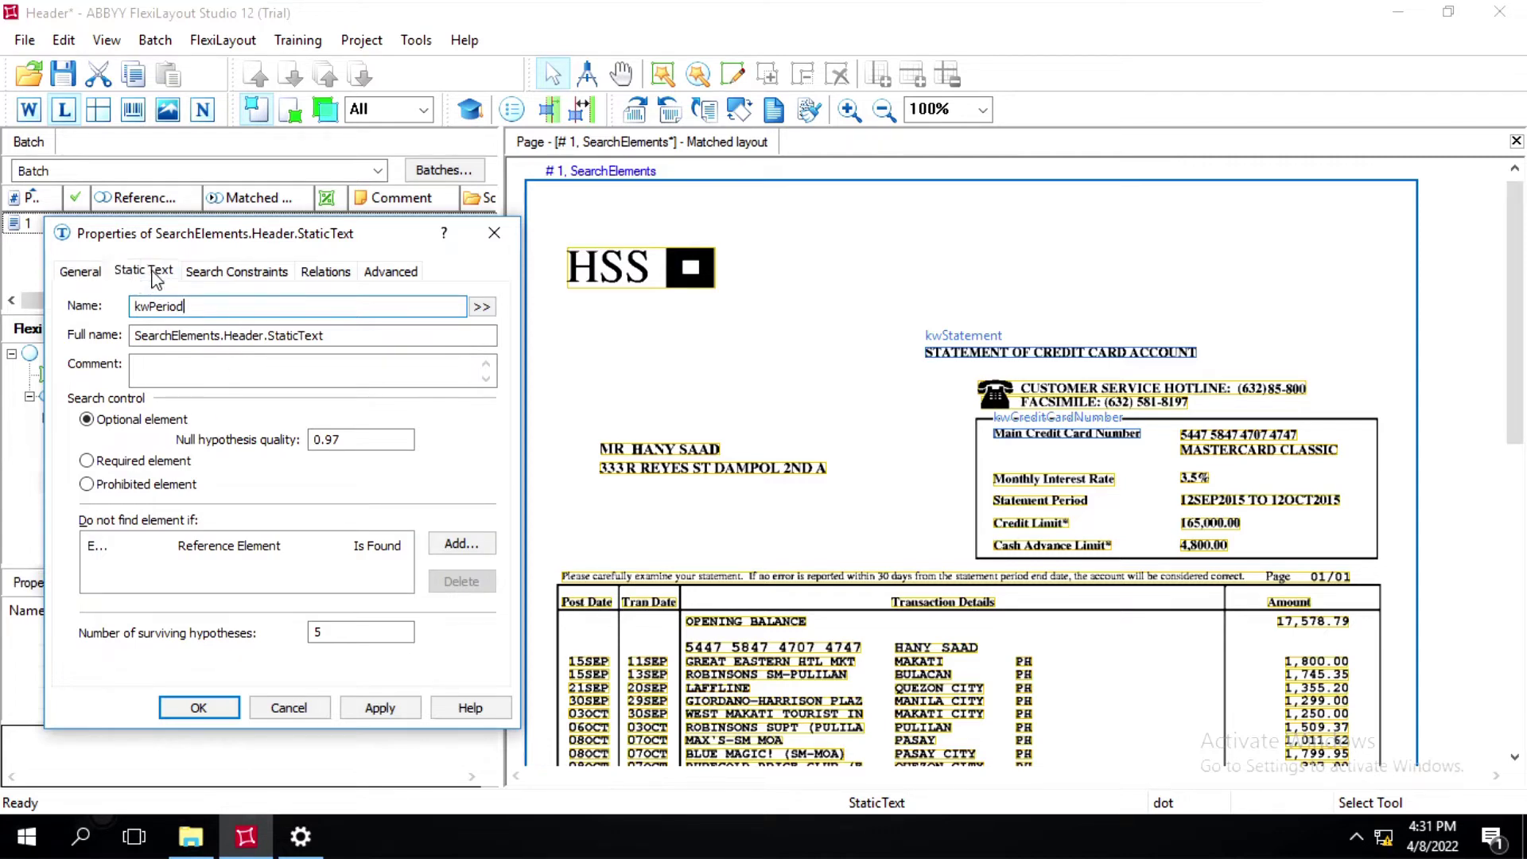
pyautogui.click(1024, 509)
pyautogui.rightClick(1023, 502)
pyautogui.click(1075, 517)
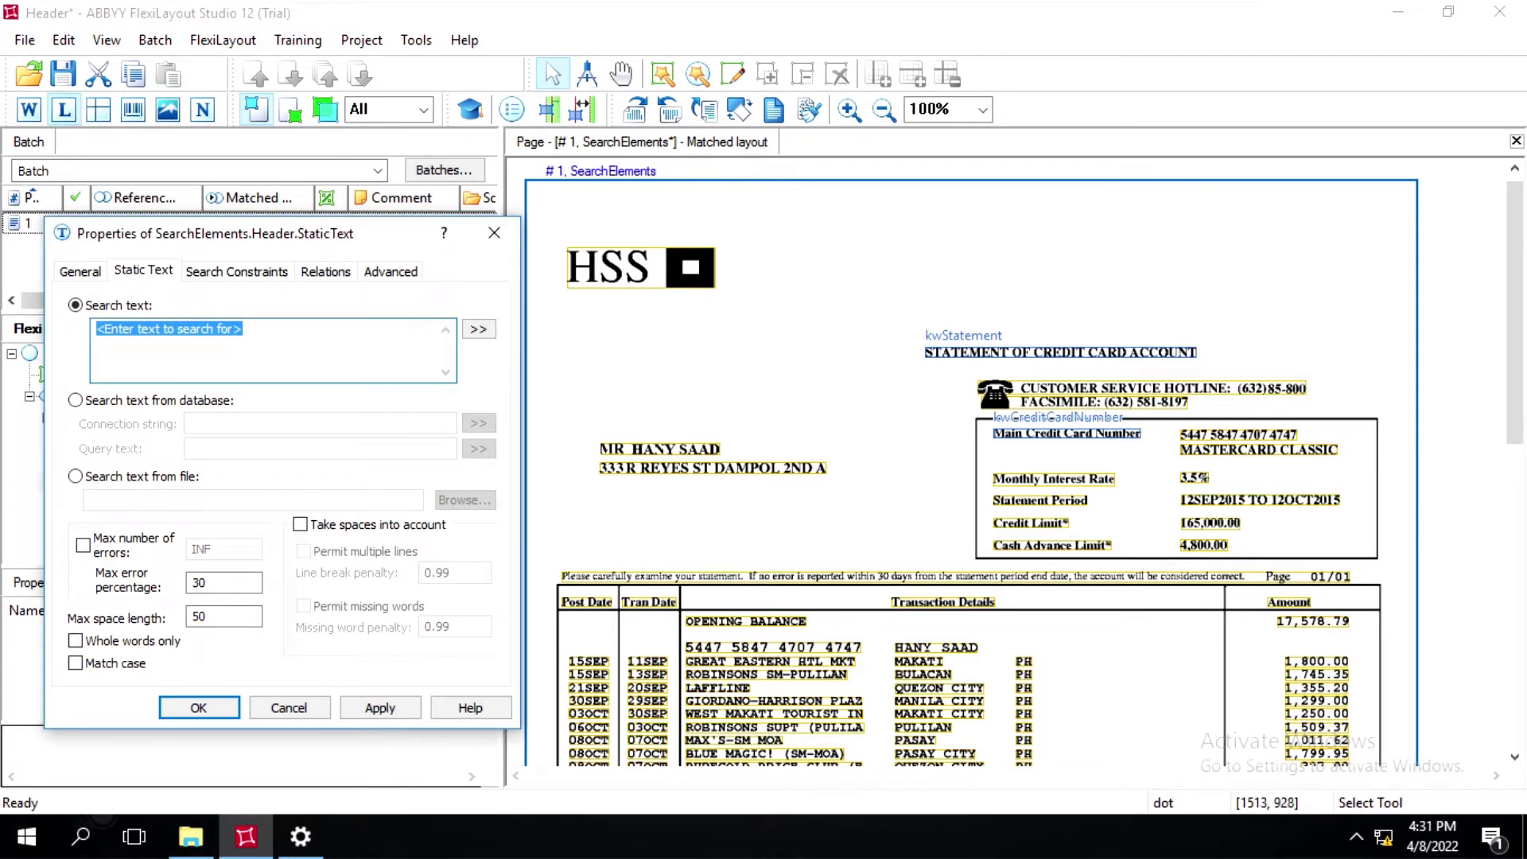
pyautogui.hotkey('ctrl', 'v')
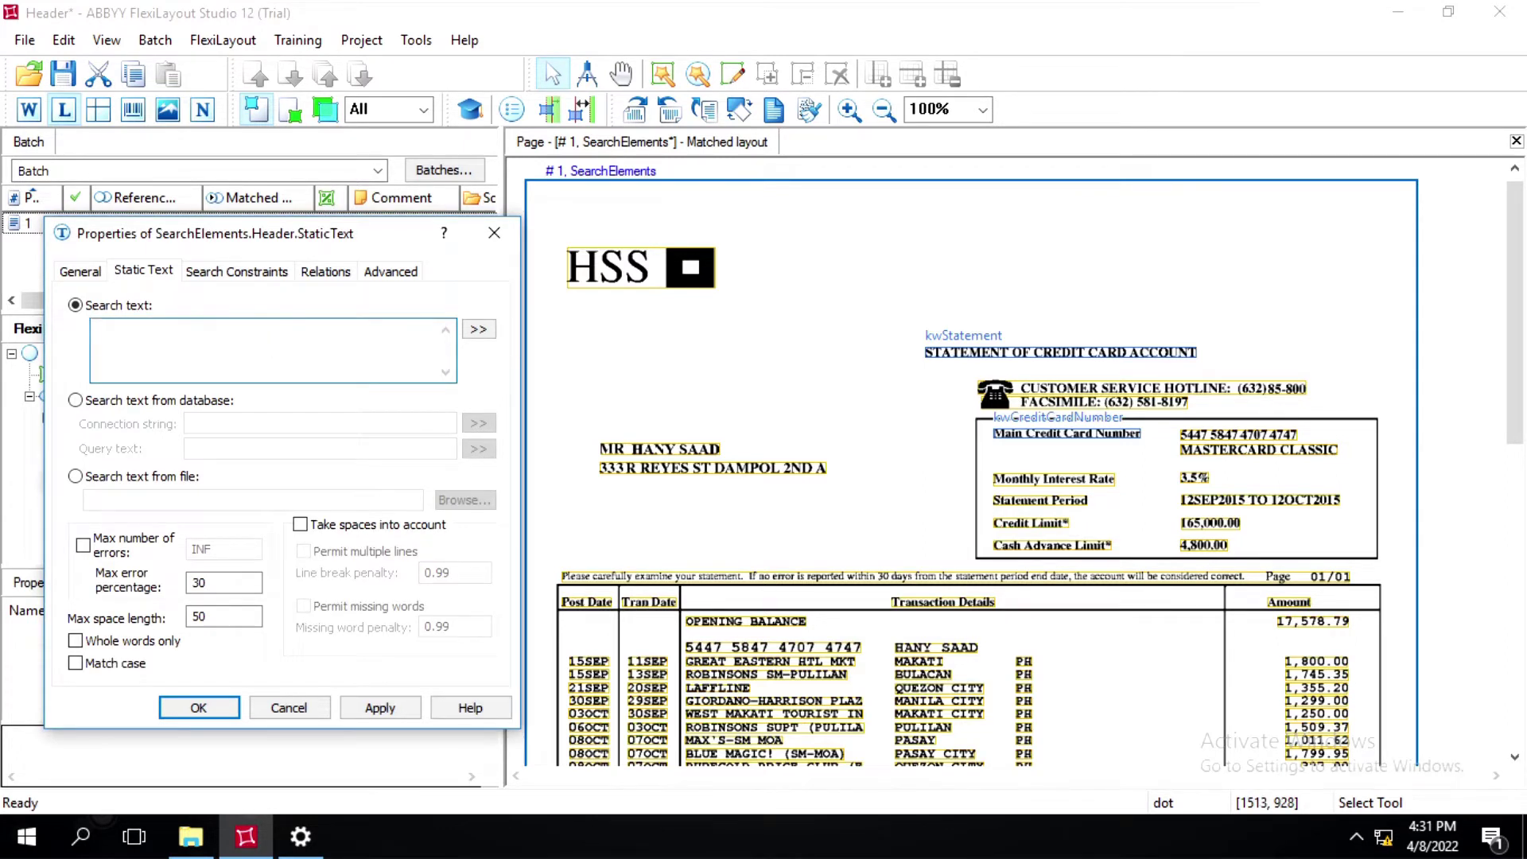
# Append the recognized "Credit Limit*" label from the page to the search text after "Statement Period"
pyautogui.rightClick(1019, 527)
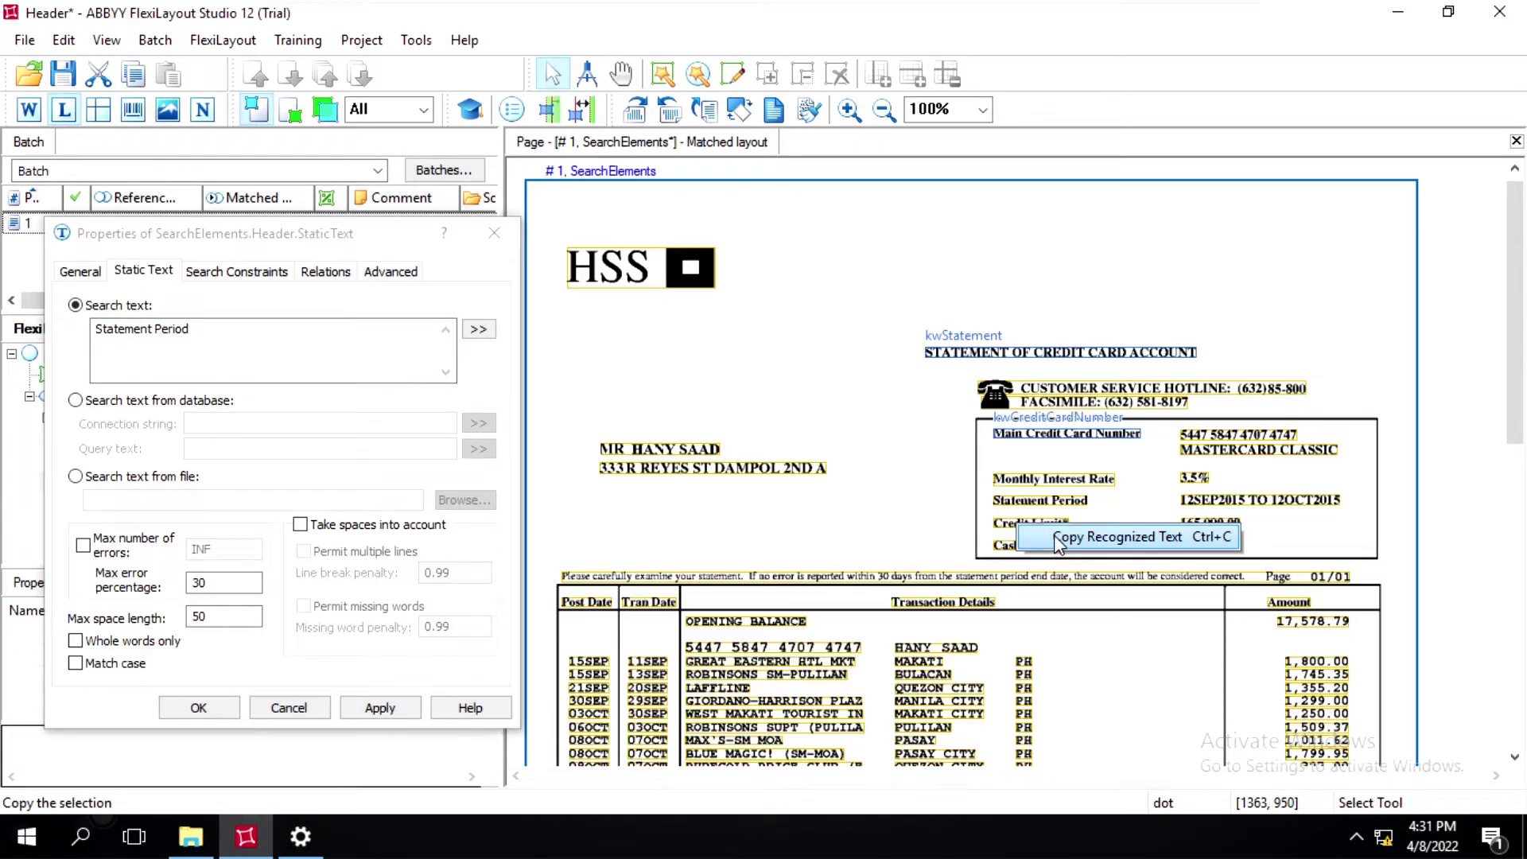
pyautogui.click(1054, 536)
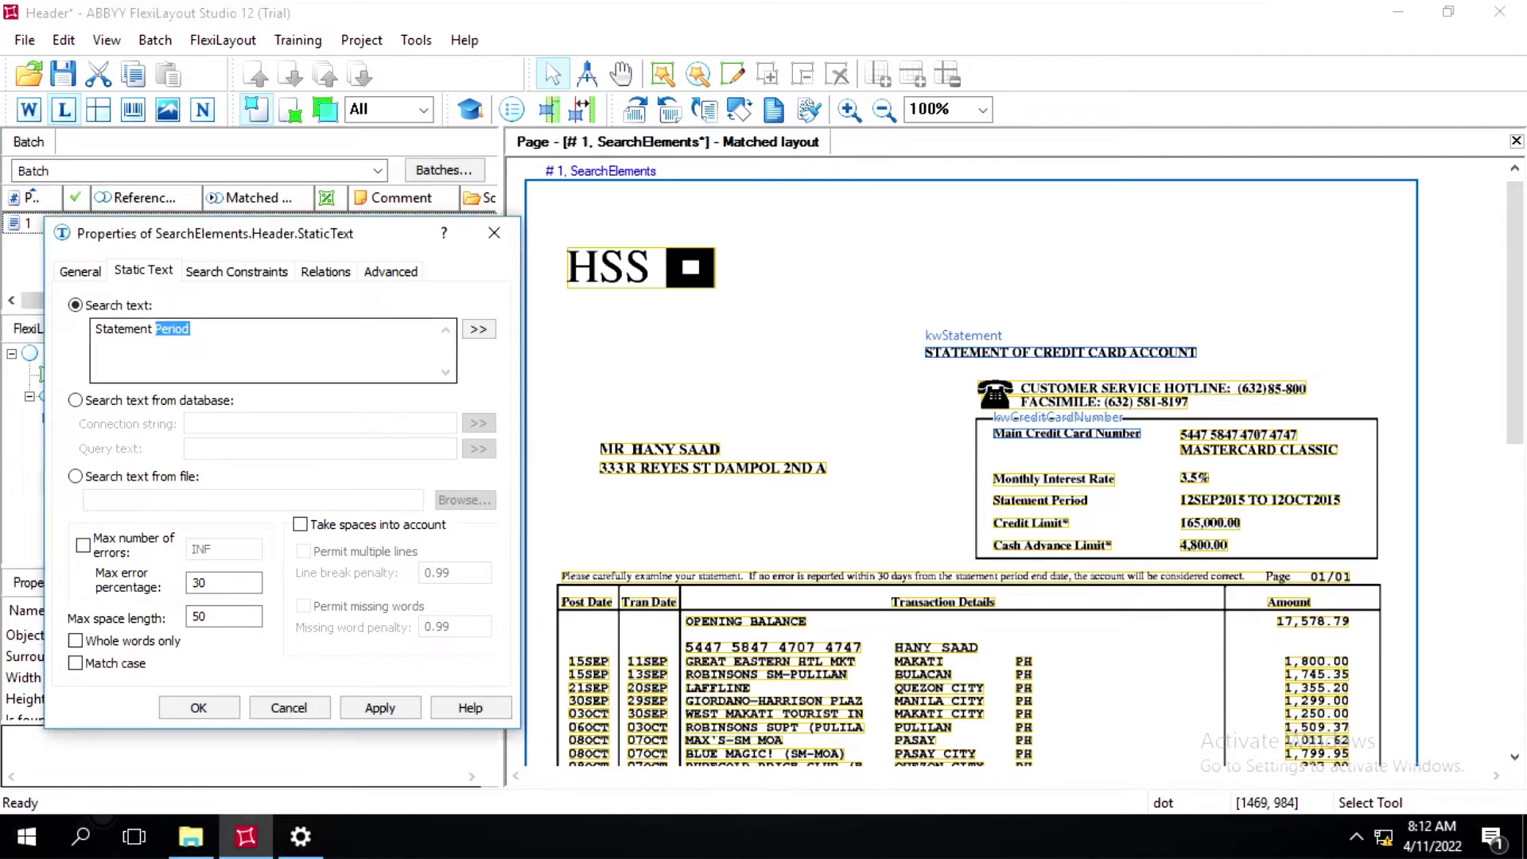
pyautogui.doubleClick(172, 328)
pyautogui.click(190, 328)
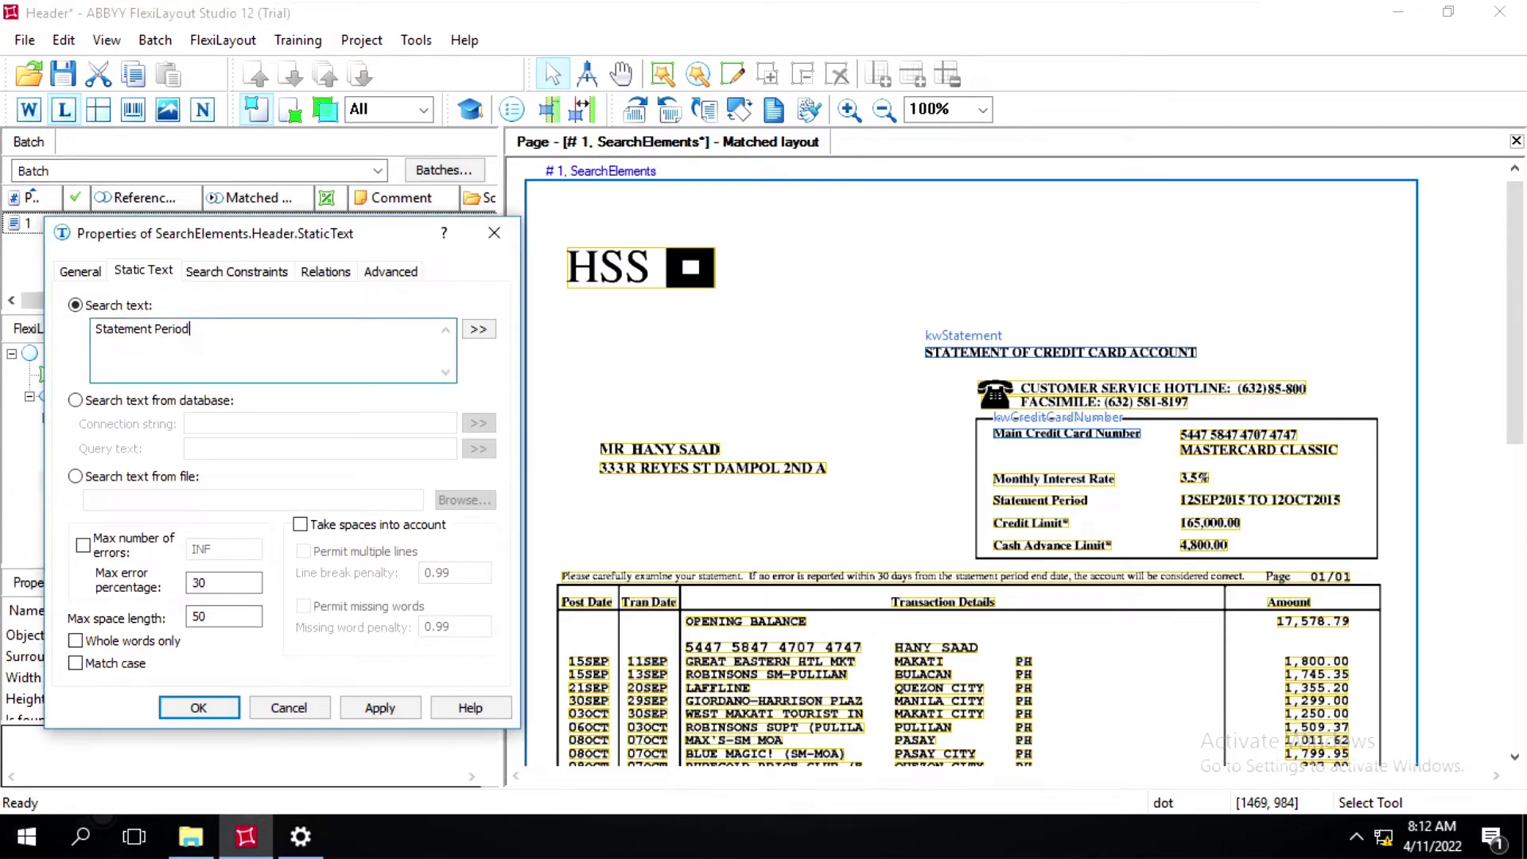
pyautogui.hotkey('ctrl', 'v')
# Append the recognized "Cash Advance Limit*" label from the page to the end of the search text
pyautogui.click(1017, 554)
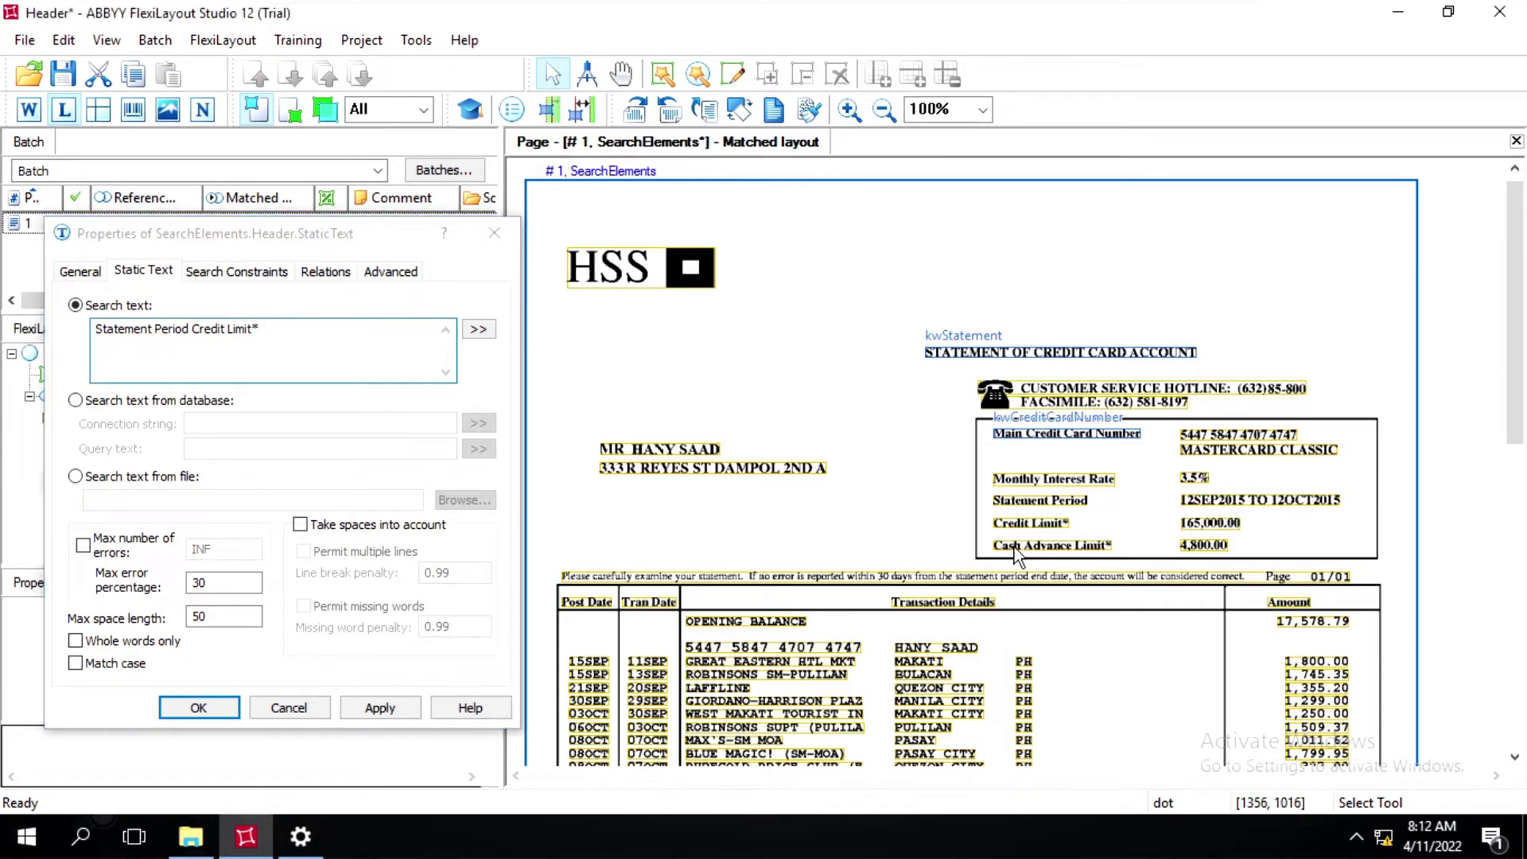
pyautogui.rightClick(1017, 555)
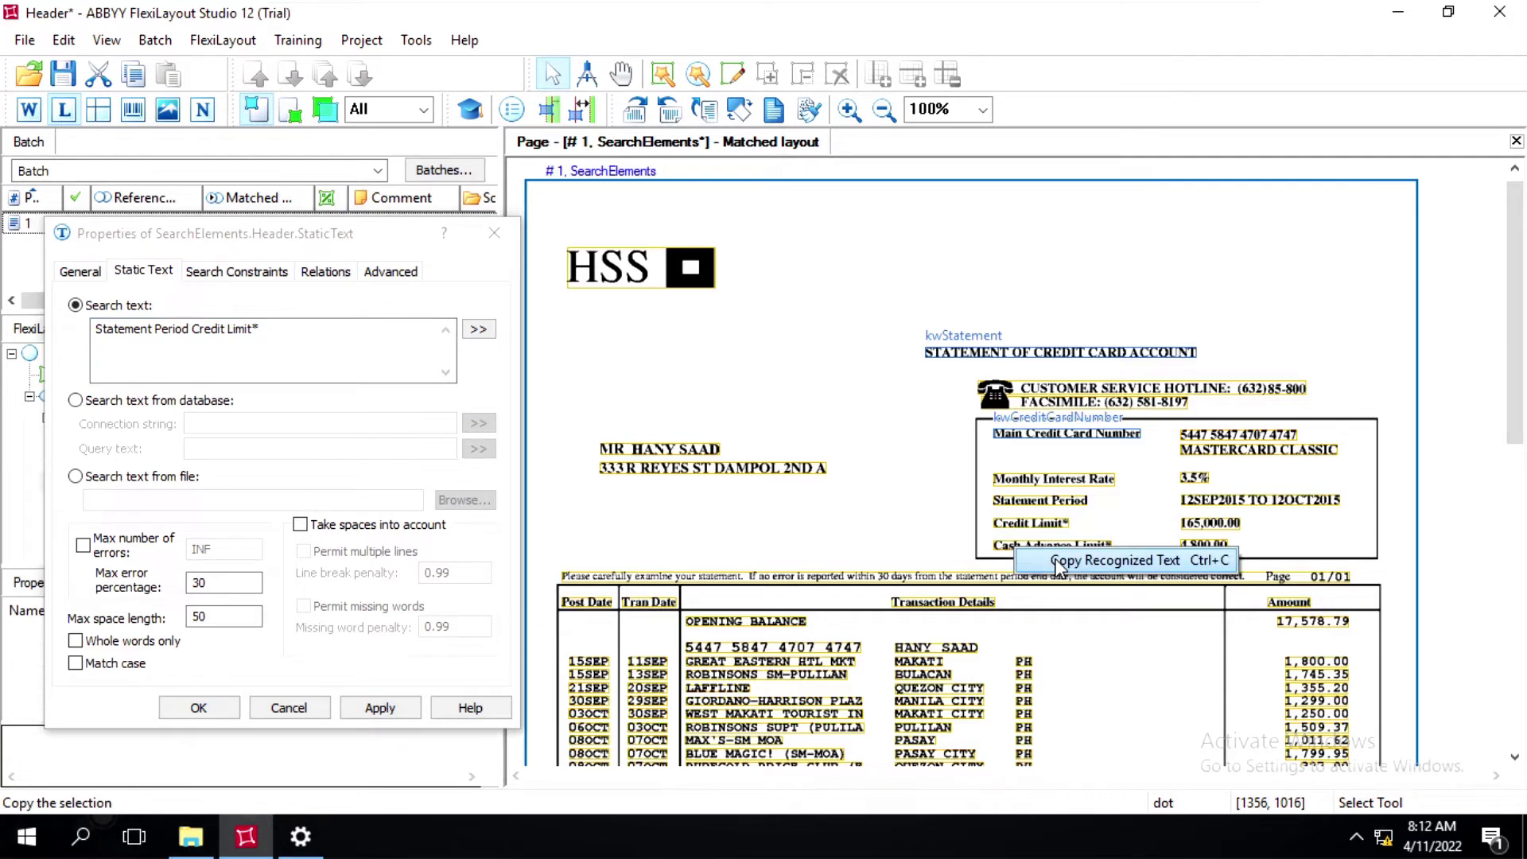
pyautogui.click(1058, 560)
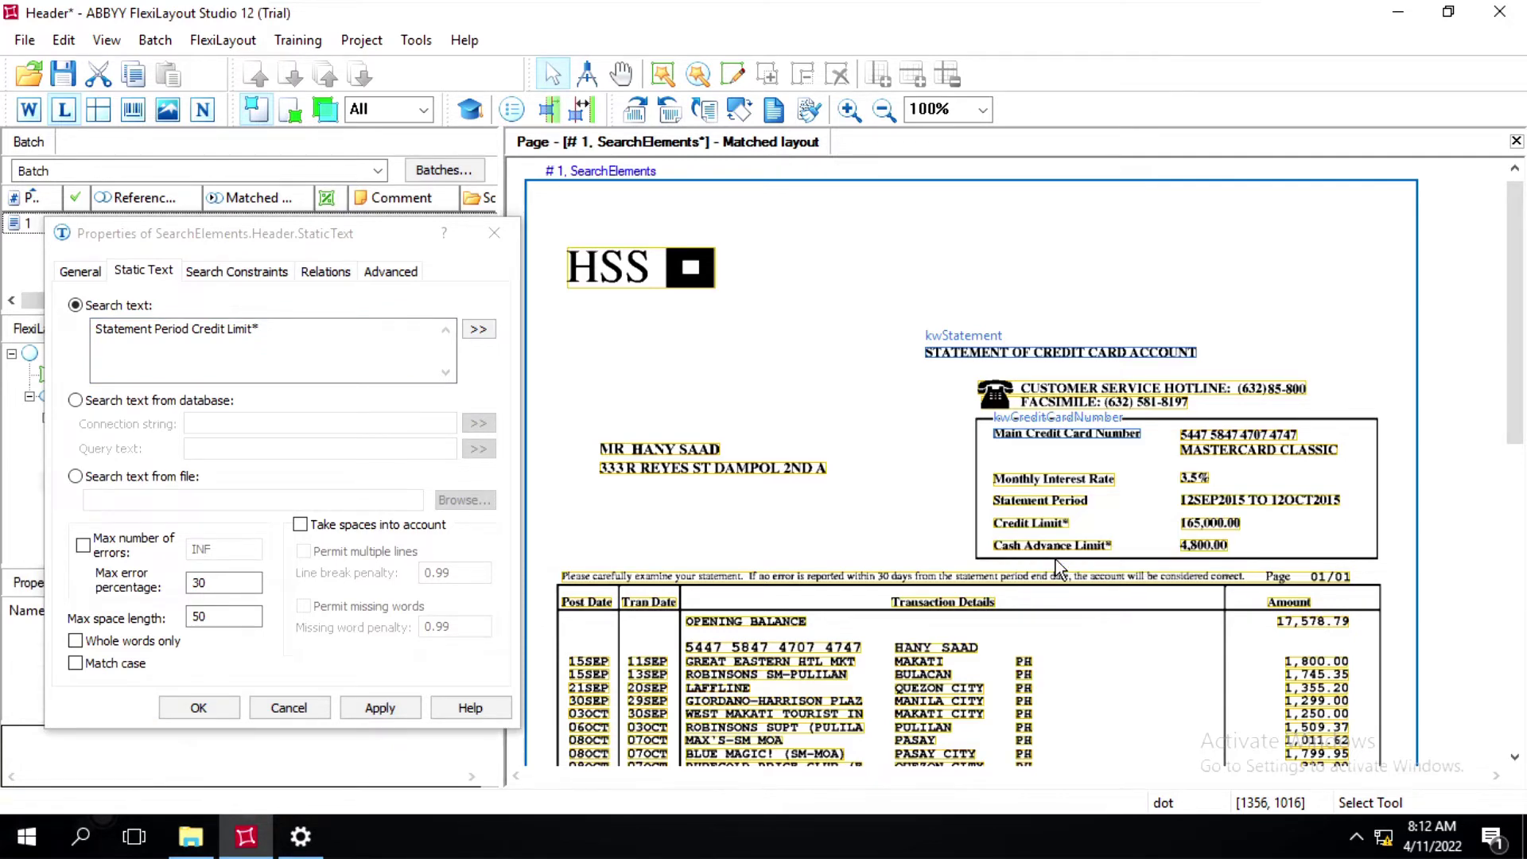
pyautogui.click(296, 342)
pyautogui.moveTo(298, 349); pyautogui.dragTo(572, 362)
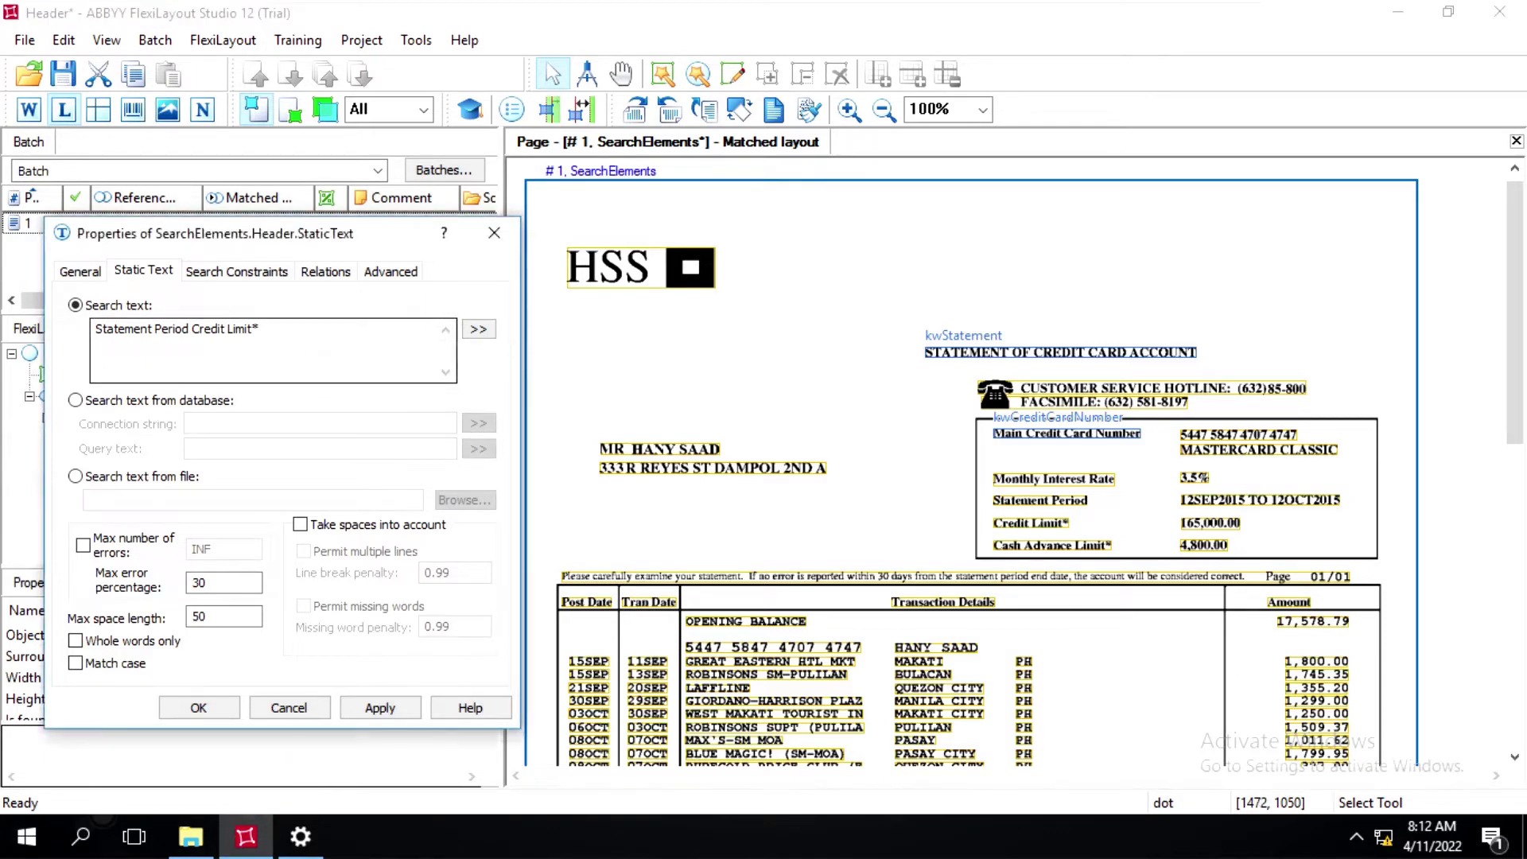
pyautogui.hotkey('ctrl', 'v')
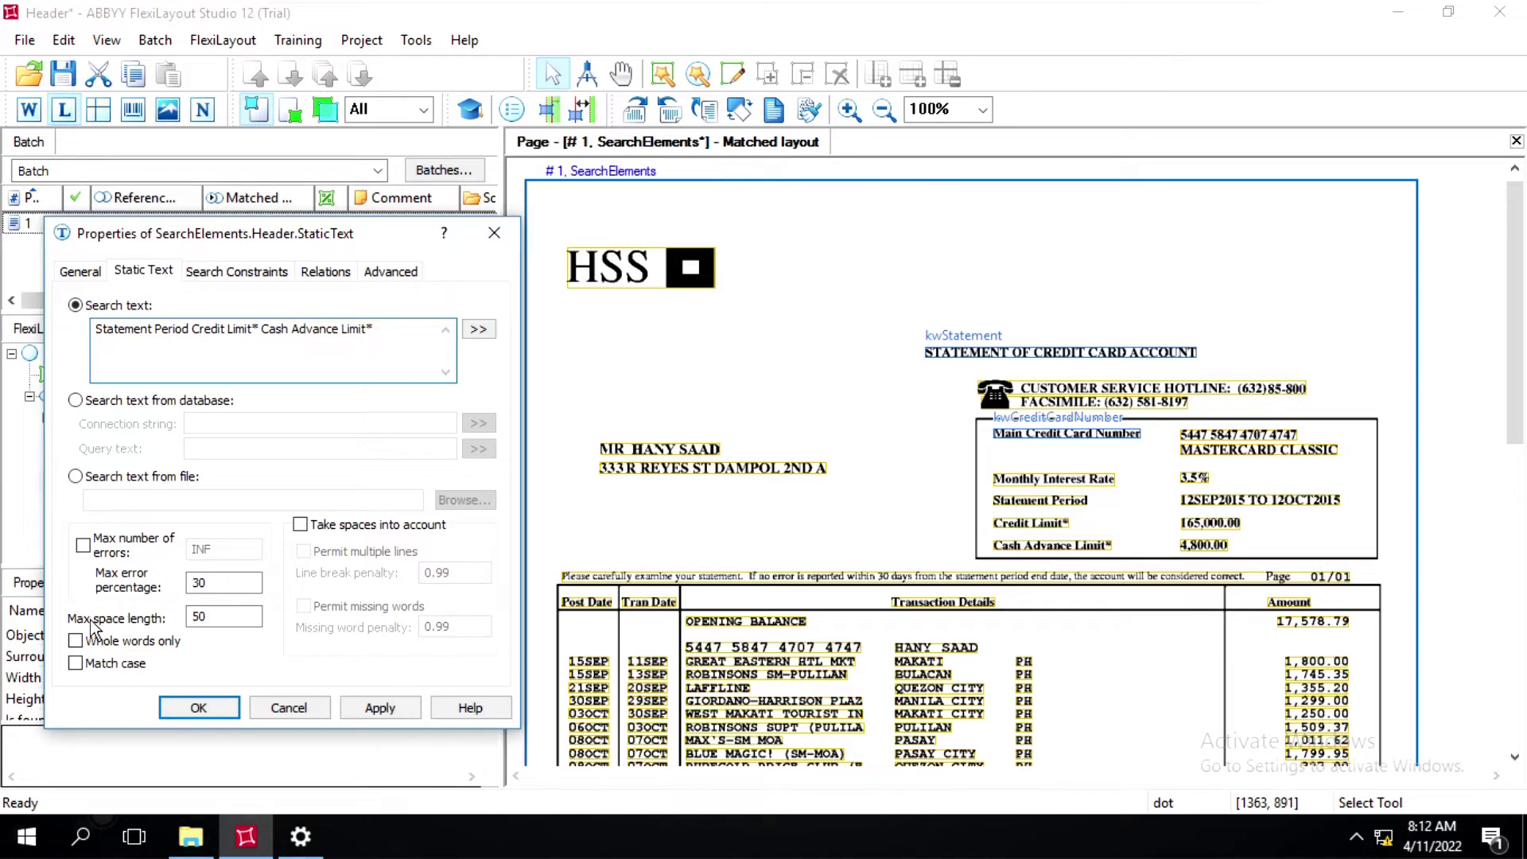
# Take spaces into account, set the max space length to 300, and apply and close the element's properties
pyautogui.click(301, 525)
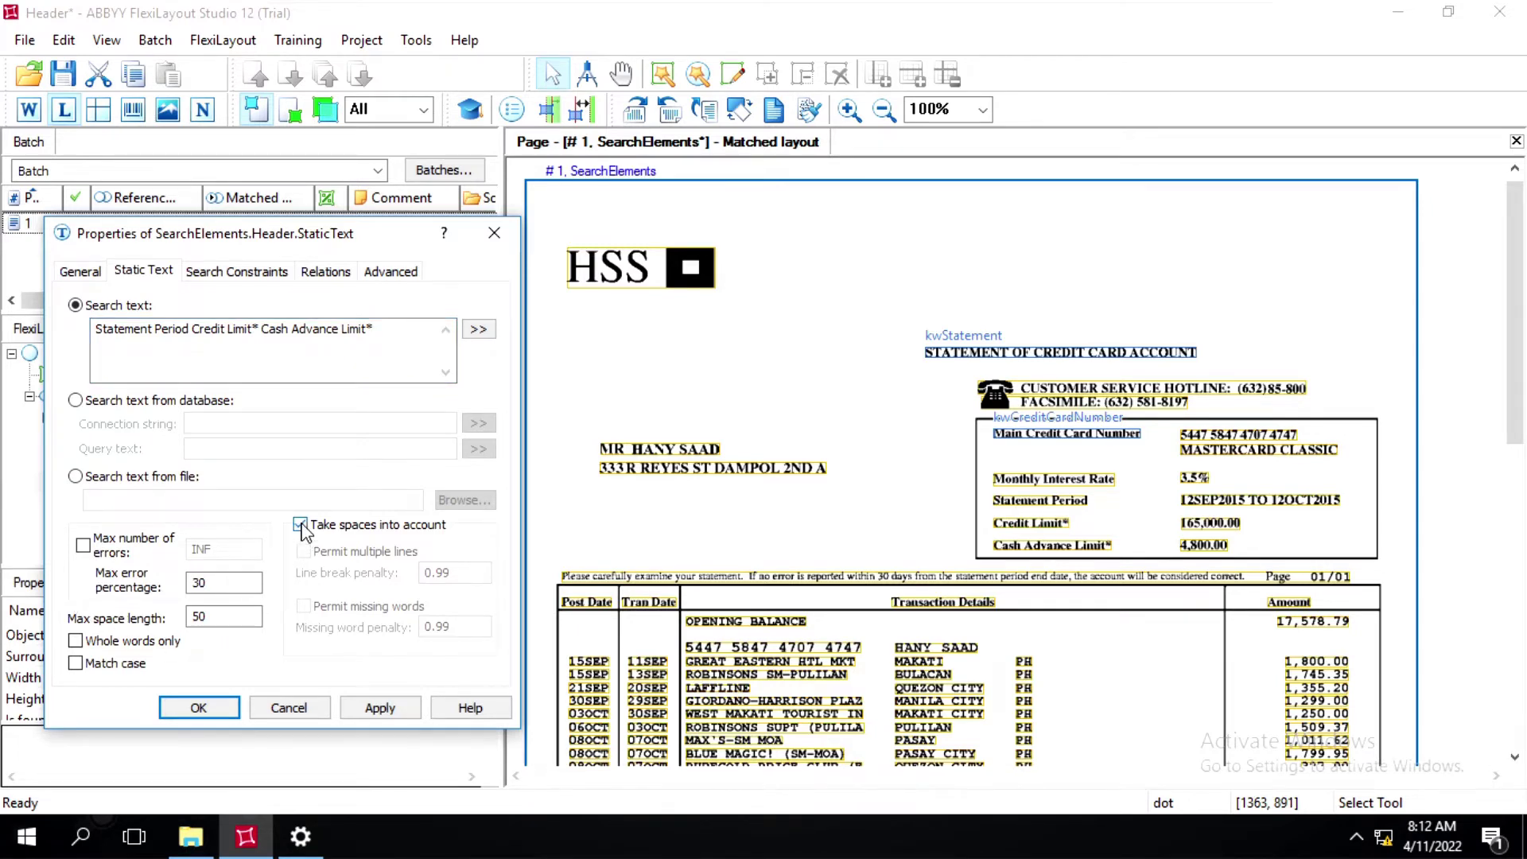
pyautogui.click(227, 617)
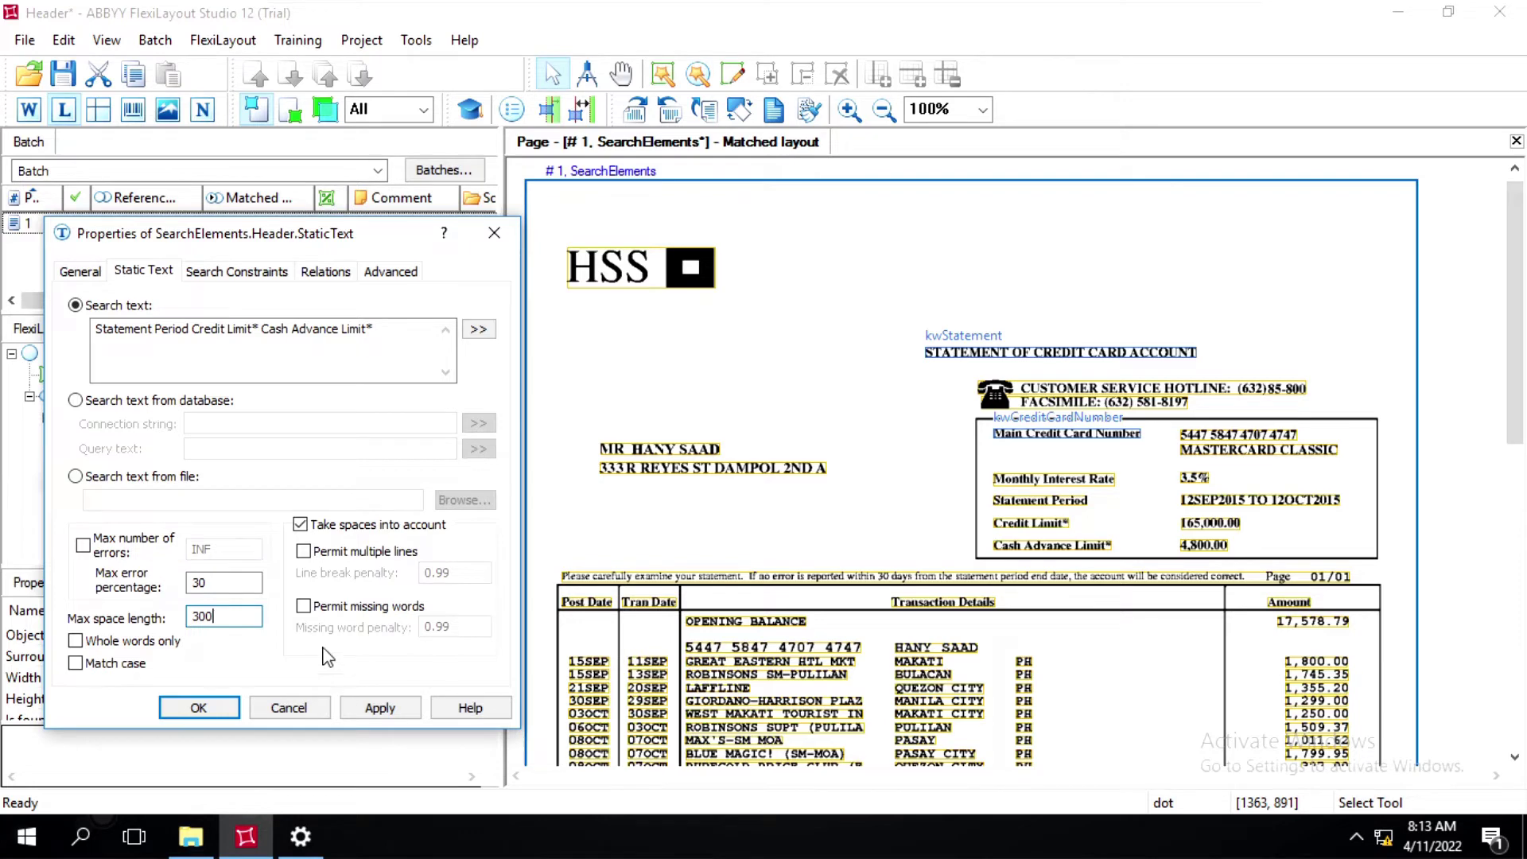
pyautogui.click(379, 707)
pyautogui.click(202, 707)
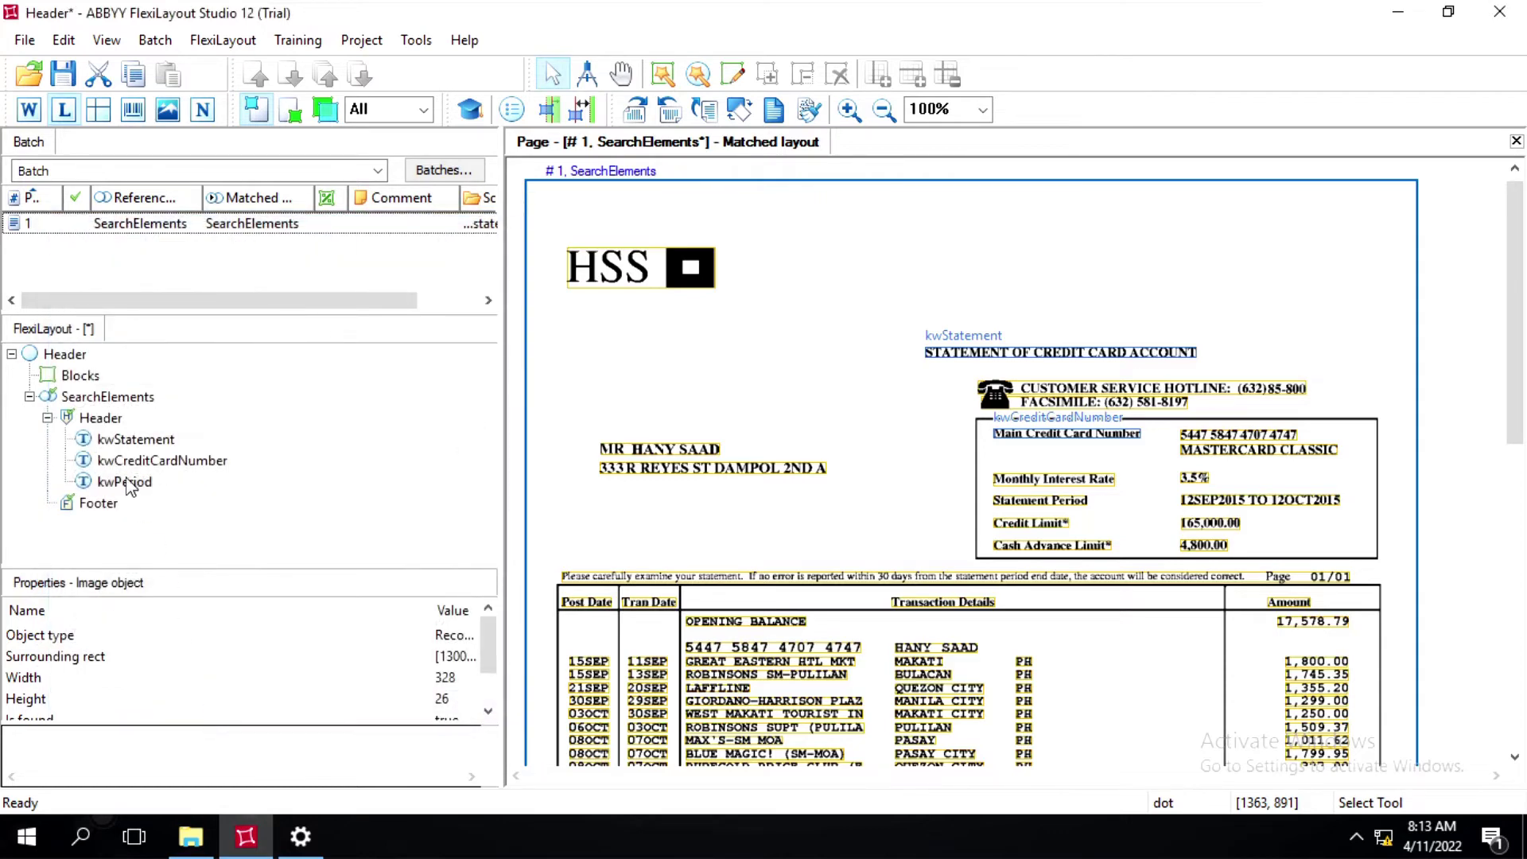
# Match page 1 against the layout and inspect the kwPeriod hypothesis under Header
pyautogui.rightClick(123, 229)
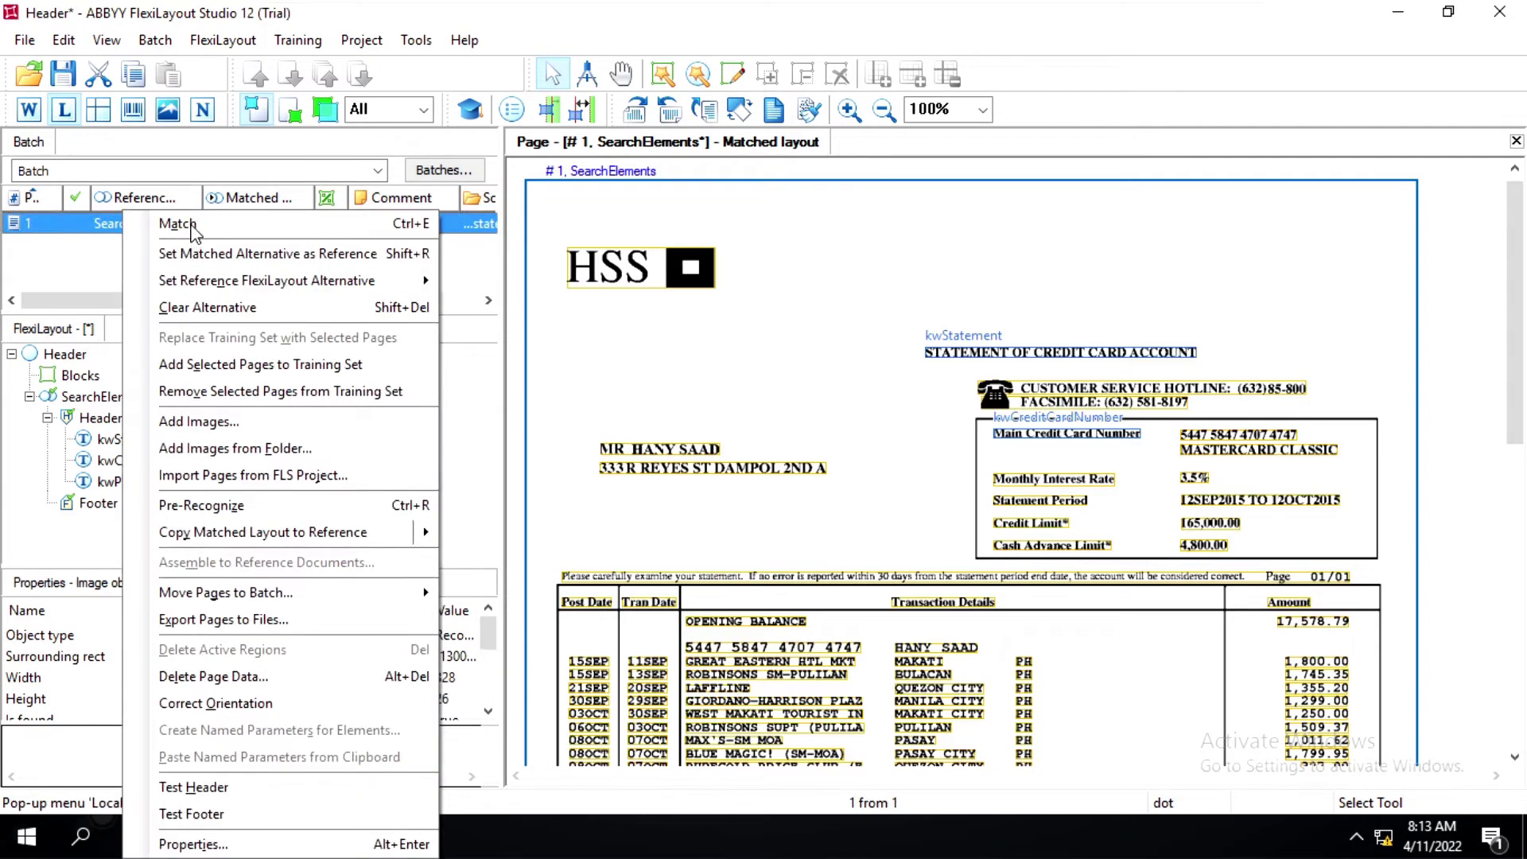
pyautogui.click(192, 227)
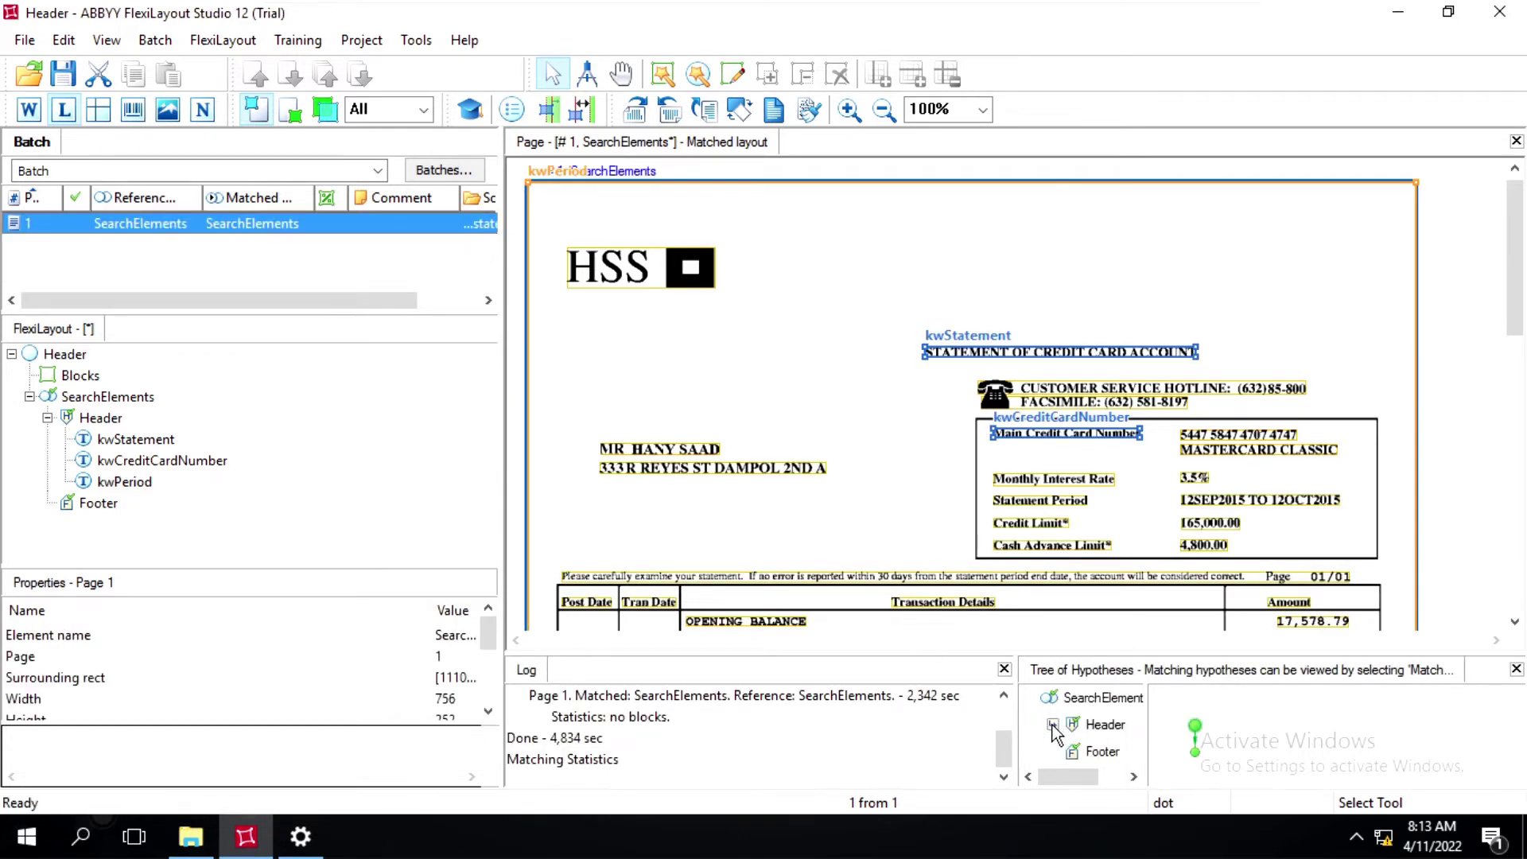
pyautogui.click(1055, 727)
pyautogui.click(1105, 724)
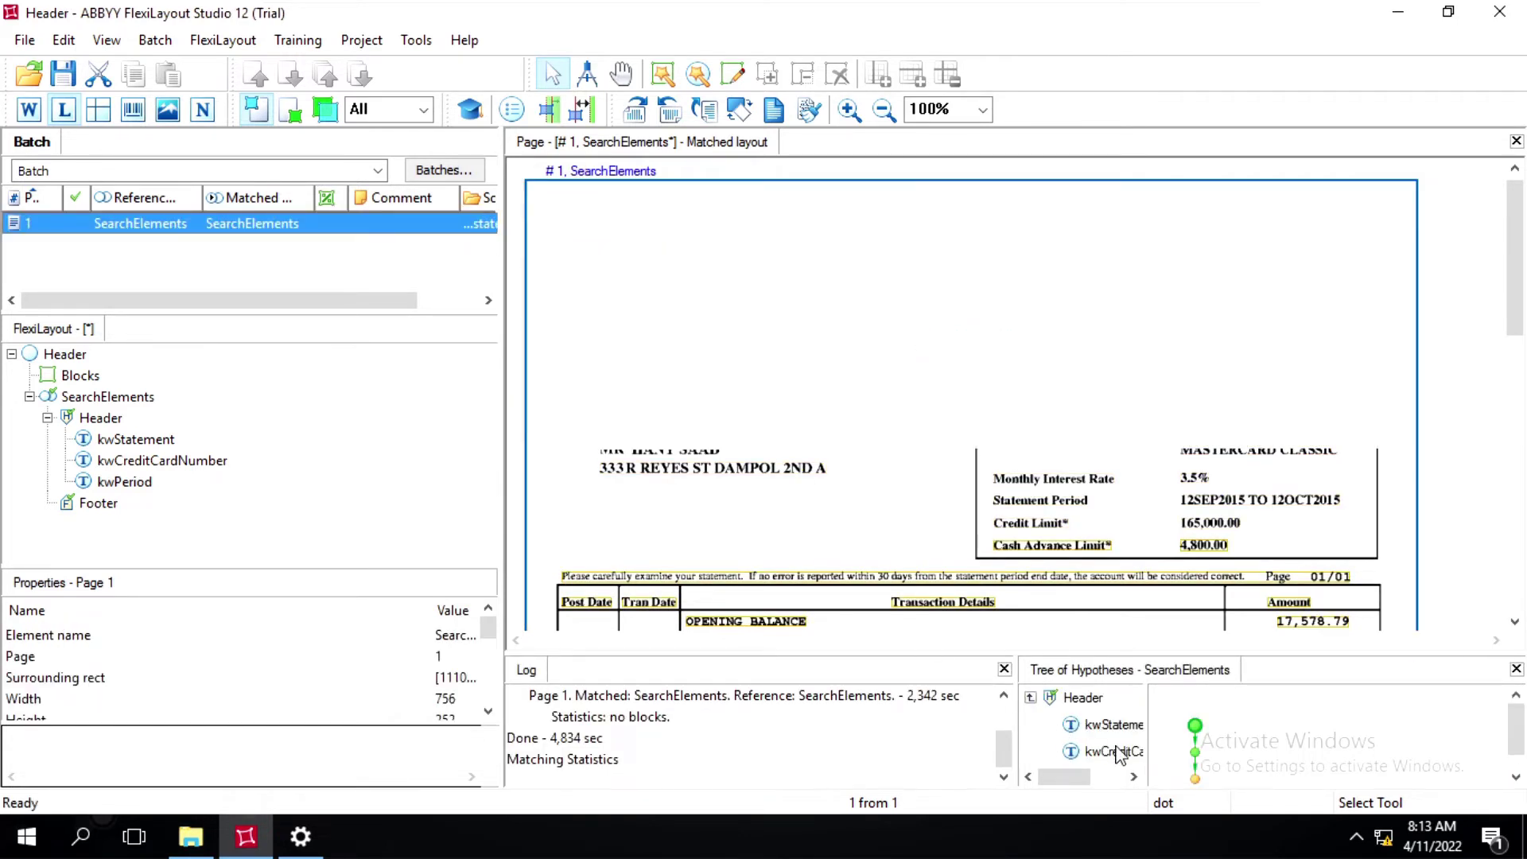
pyautogui.scroll(-1, 1121, 753)
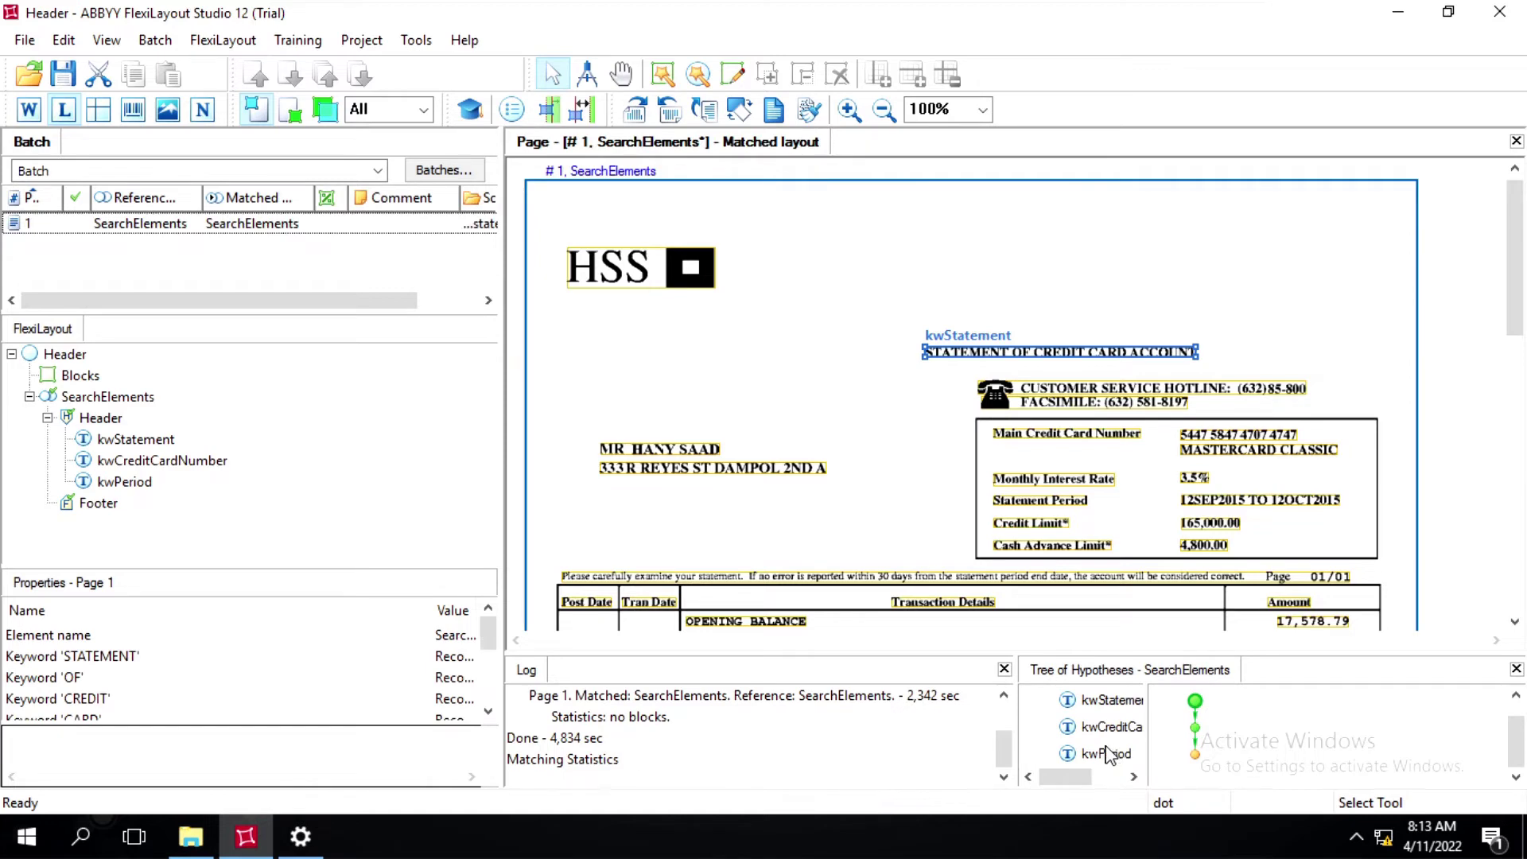
pyautogui.click(1108, 753)
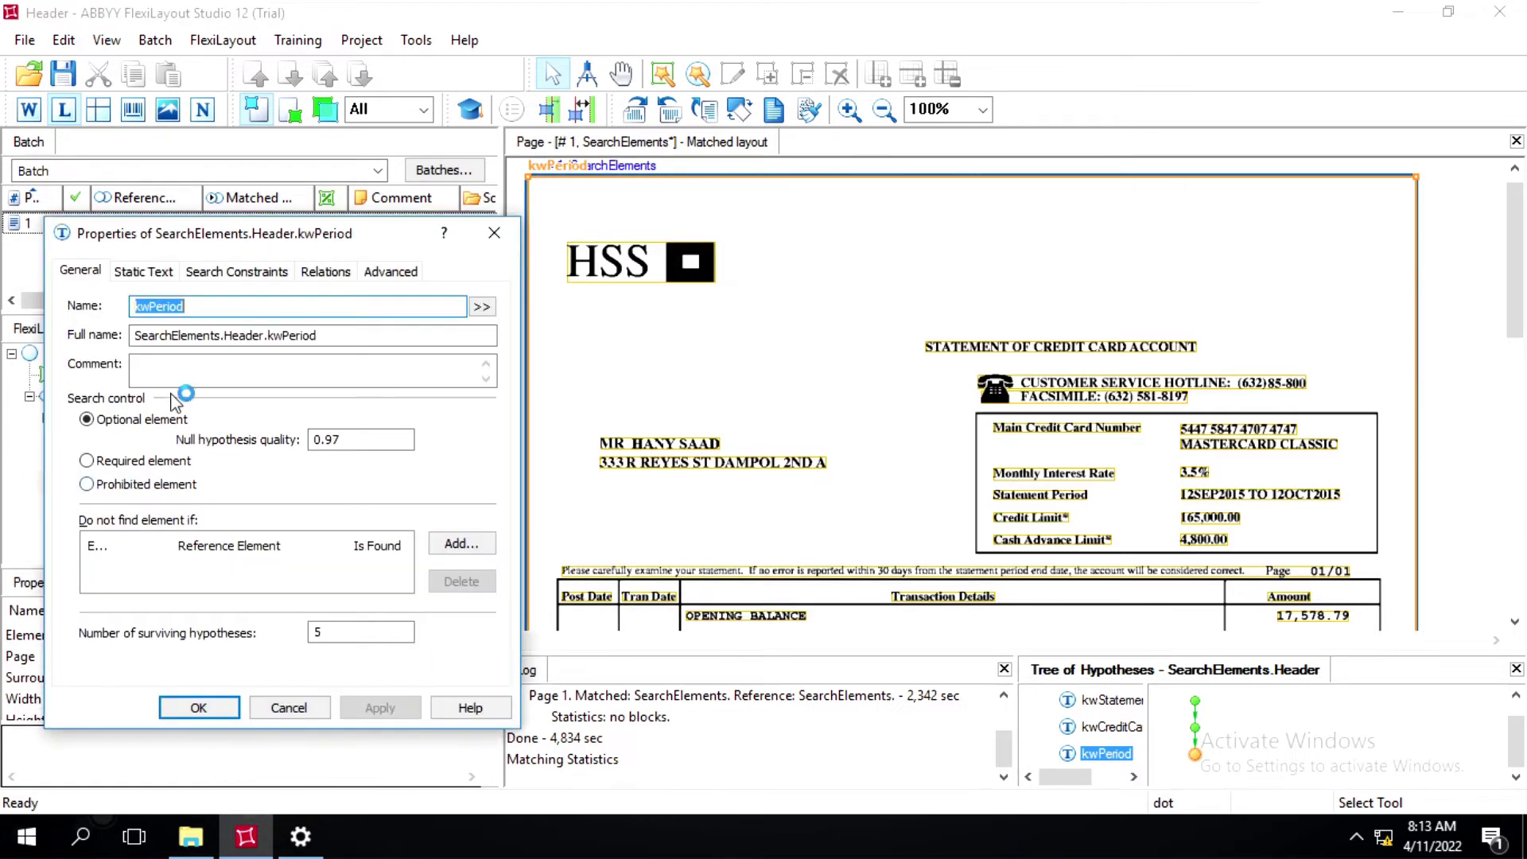
# Remove "Cash Advance Limit*" from kwPeriod's search text, leaving "Statement Period Credit Limit*", and apply the change
pyautogui.click(159, 273)
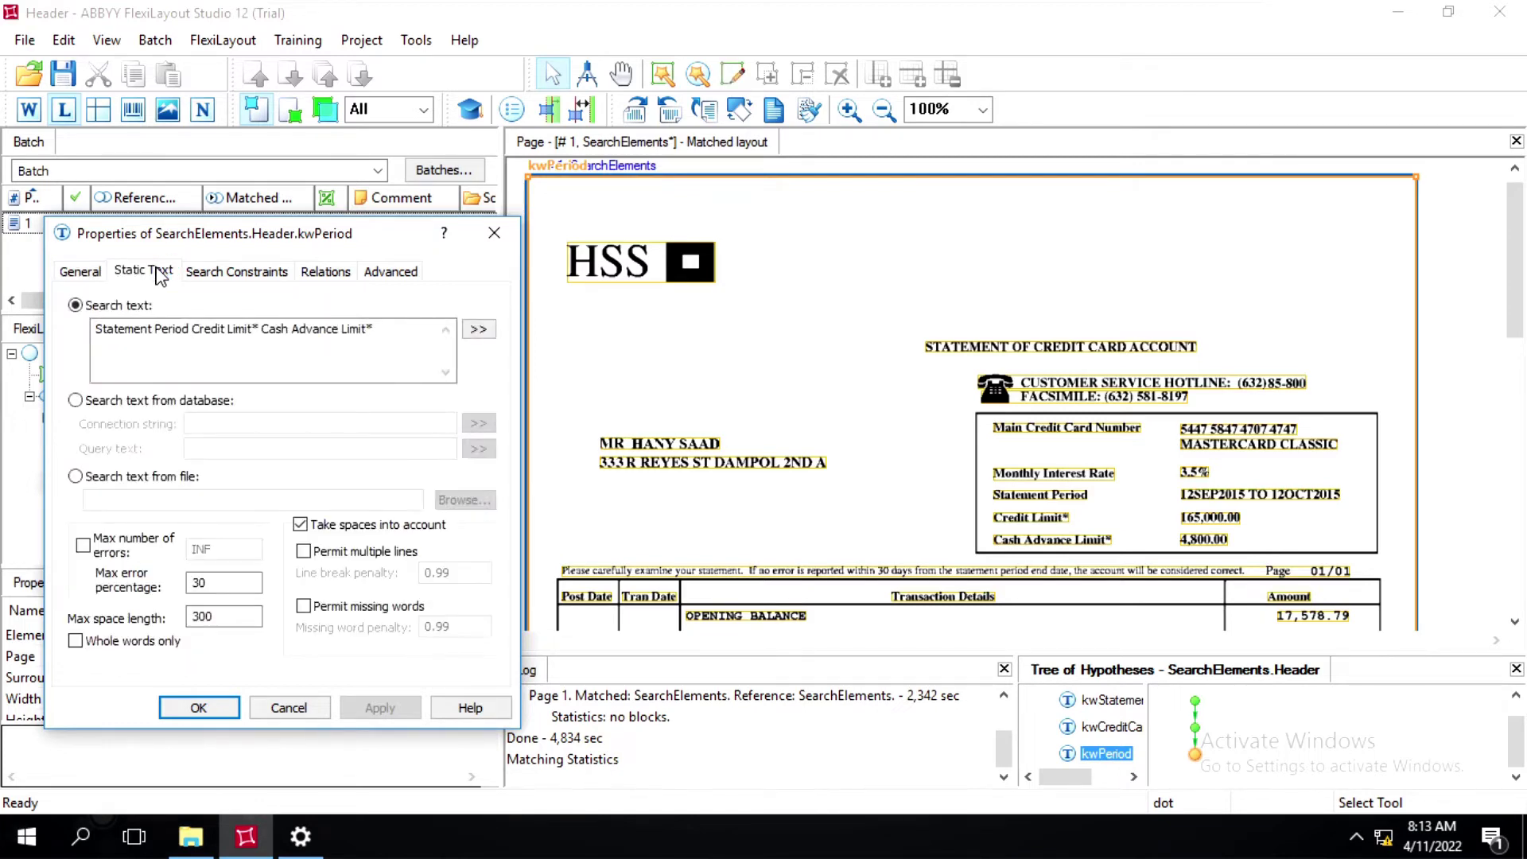
pyautogui.click(353, 365)
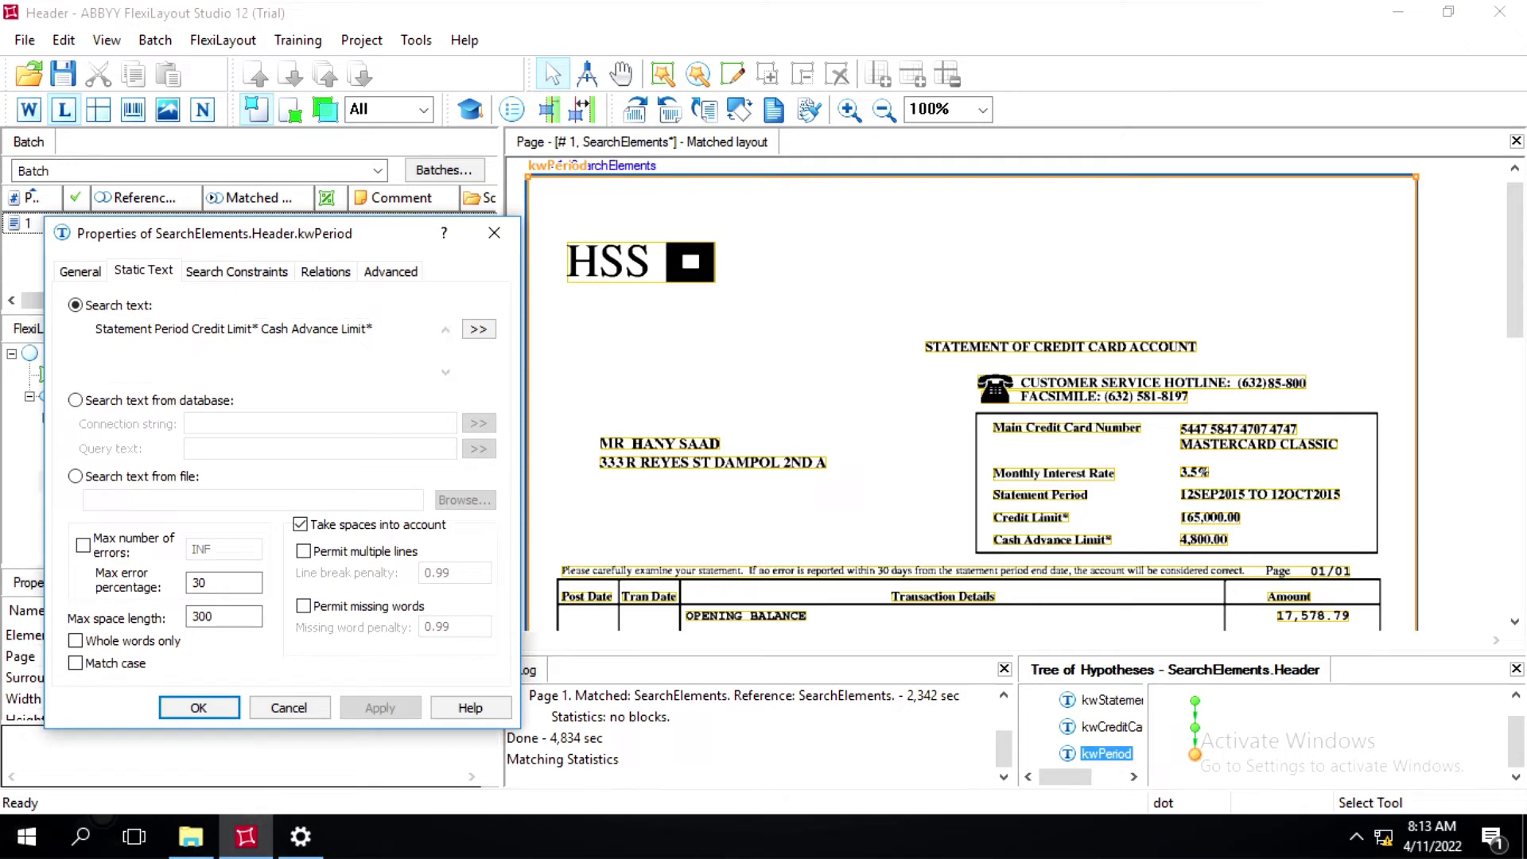
pyautogui.moveTo(267, 328); pyautogui.dragTo(374, 328)
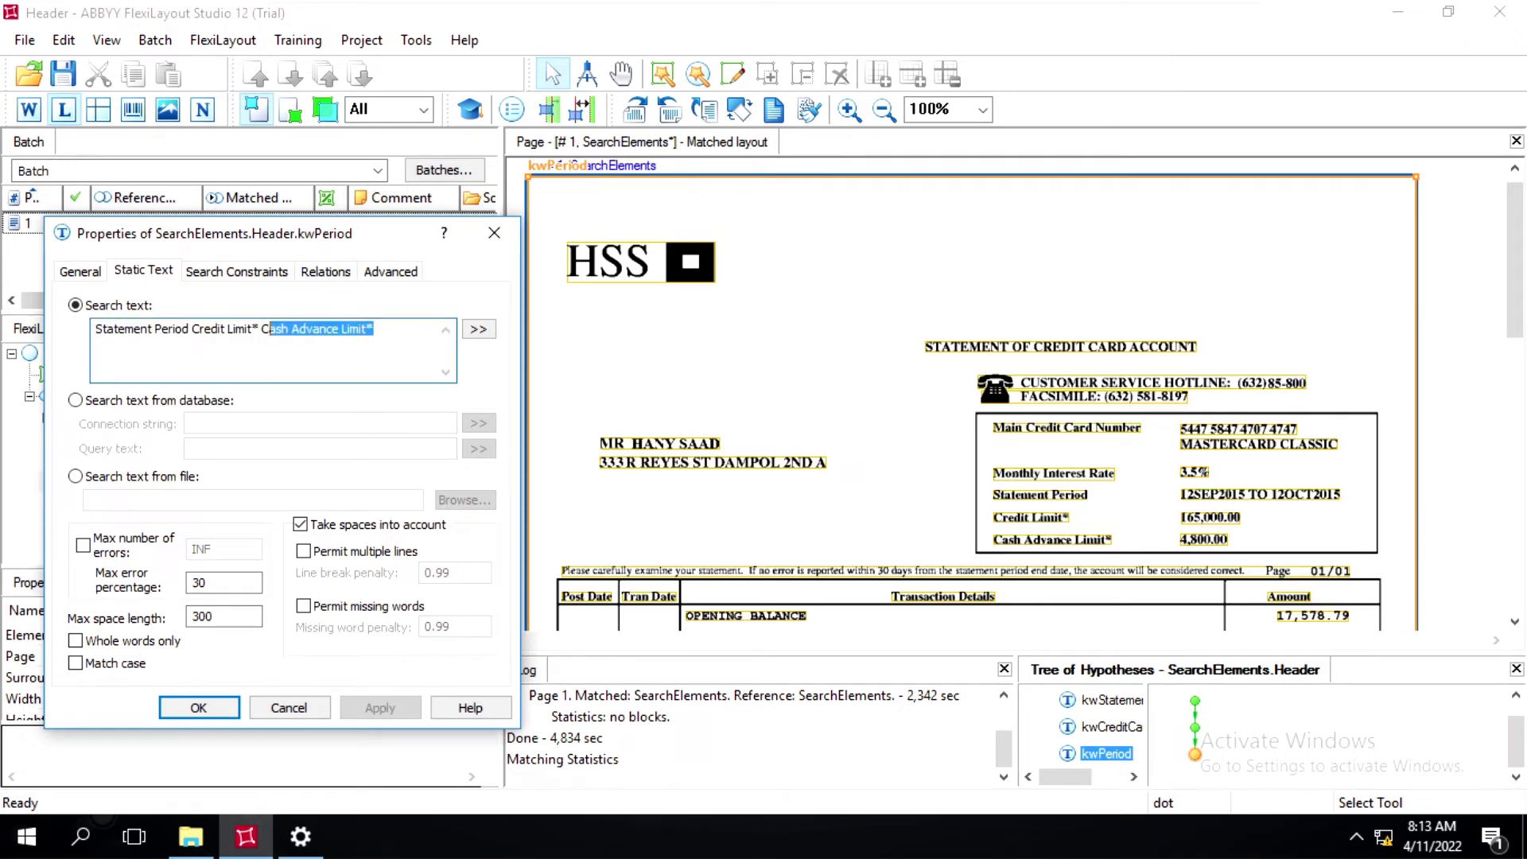
pyautogui.press('BackSpace')
pyautogui.press('BackSpace')
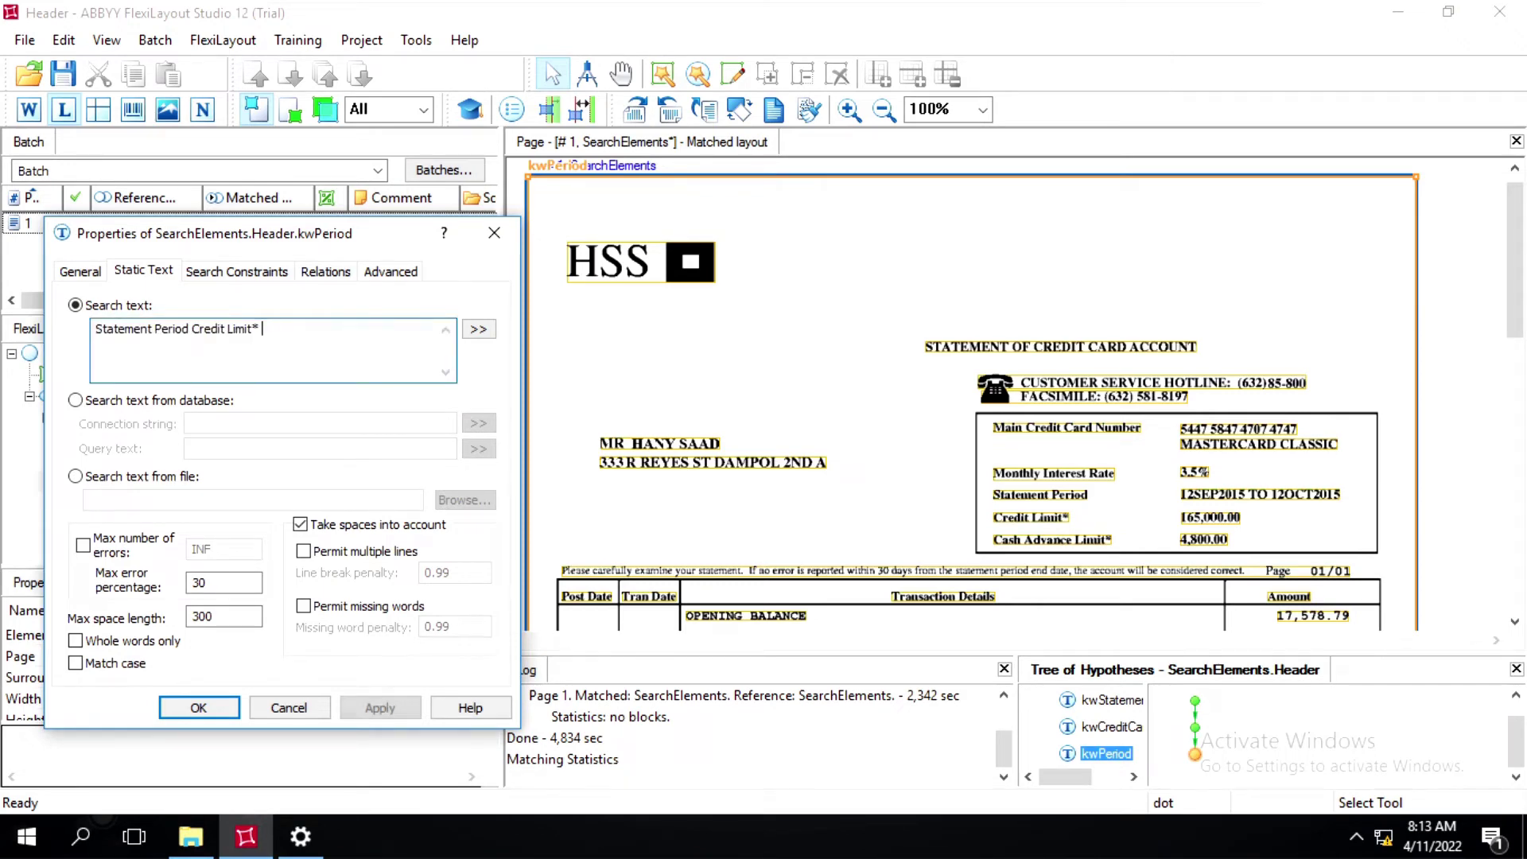
pyautogui.press('BackSpace')
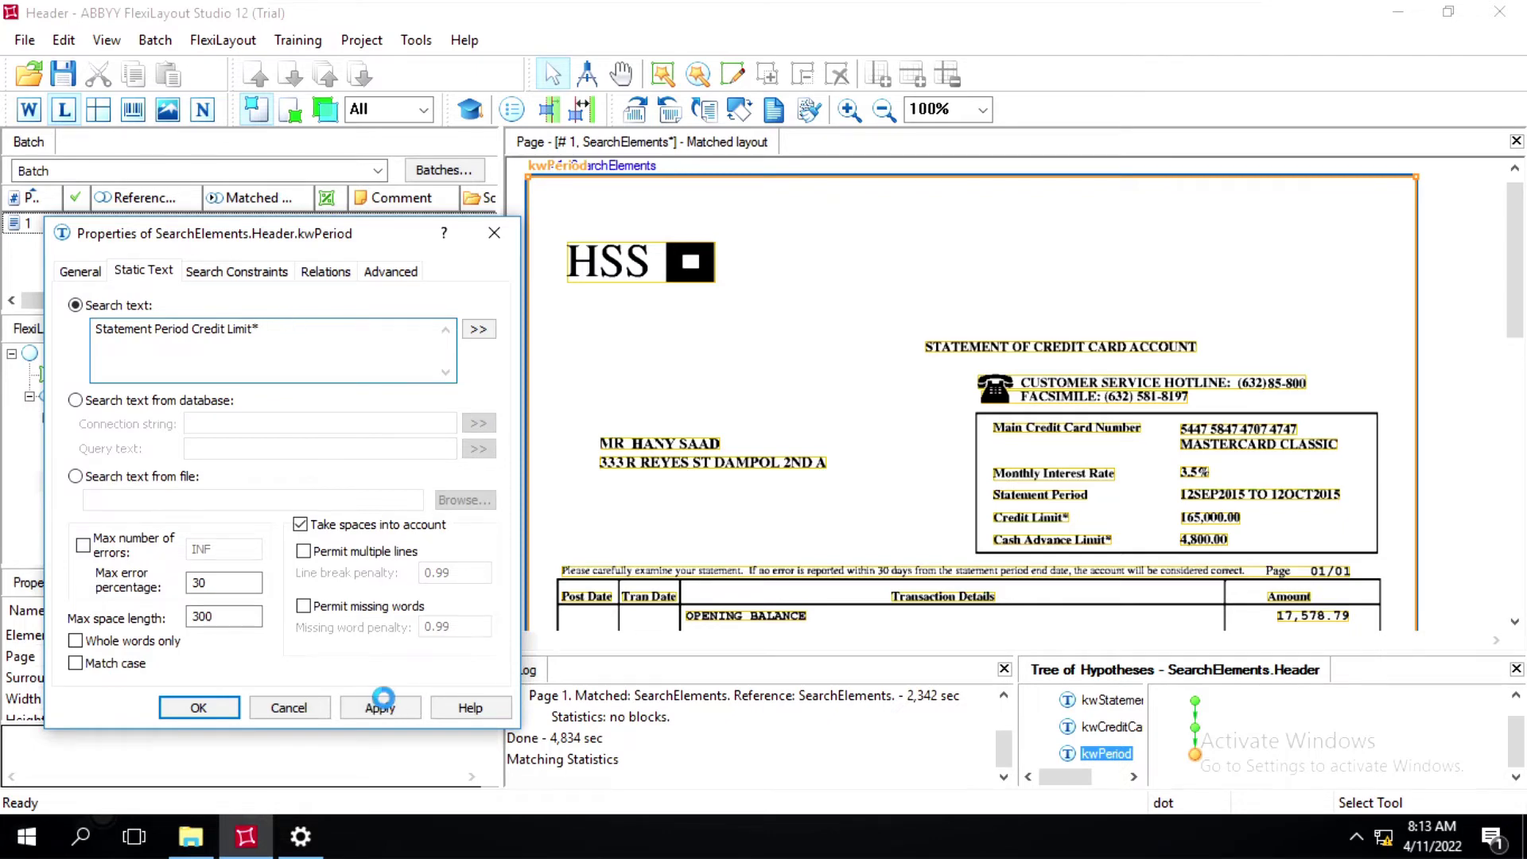
pyautogui.click(380, 704)
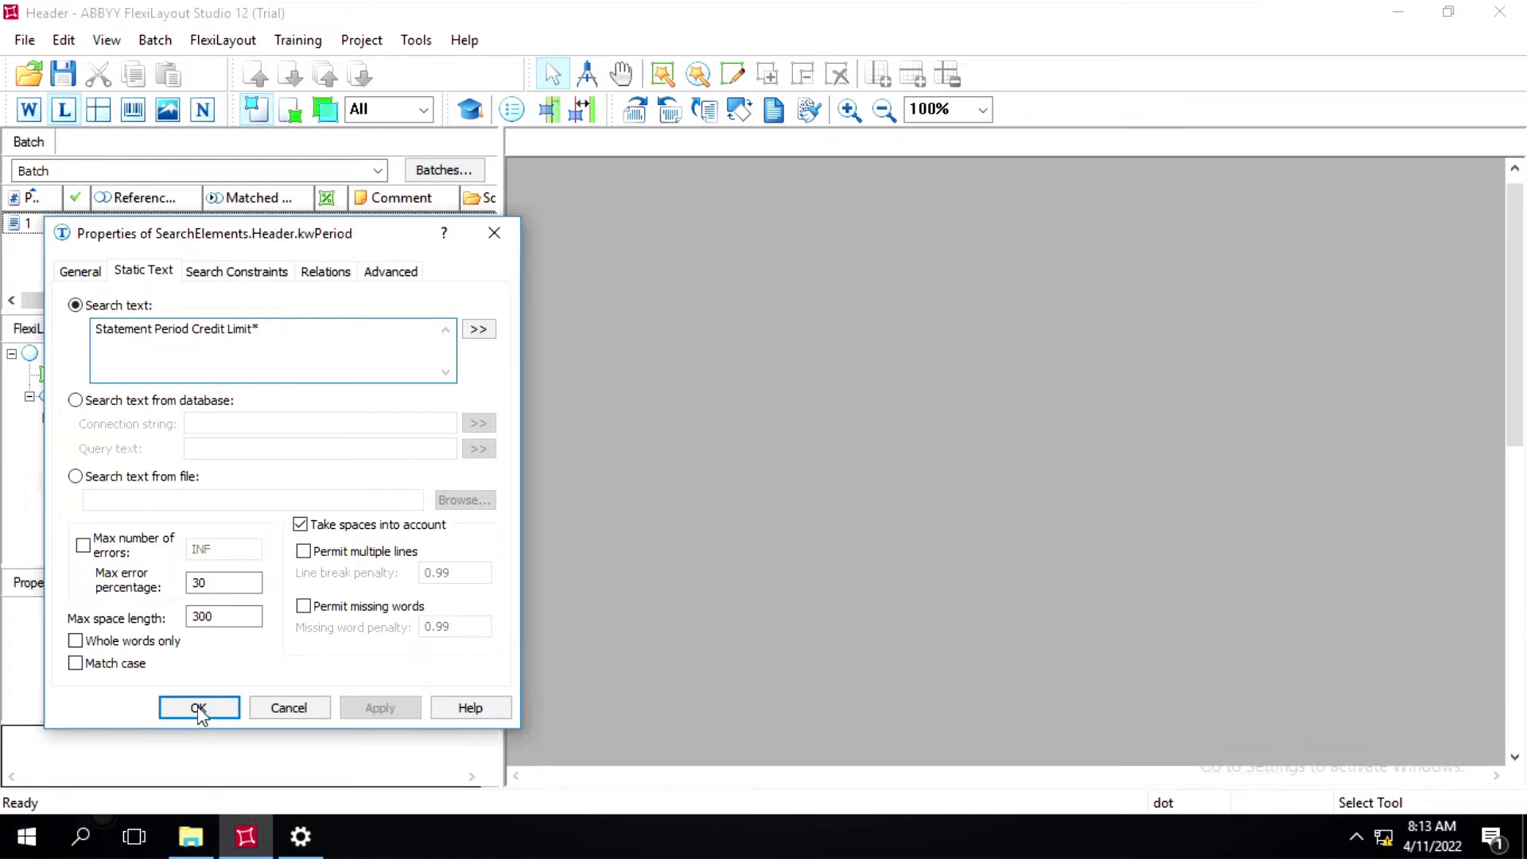
pyautogui.click(199, 708)
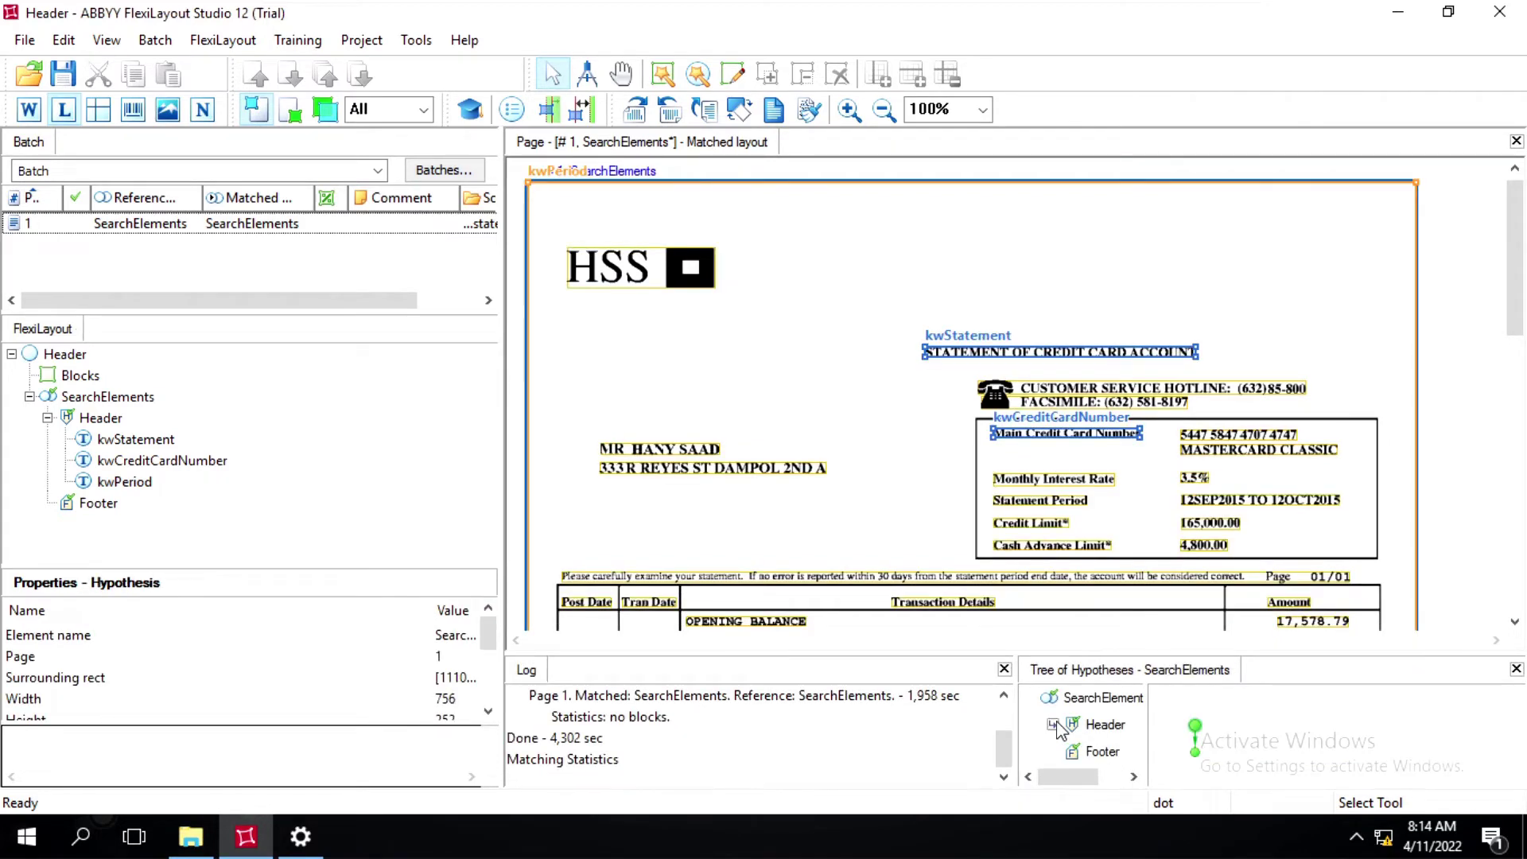
# Expand the Header hypotheses and inspect how kwPeriod matches with the shortened search text
pyautogui.click(1053, 725)
pyautogui.click(1112, 725)
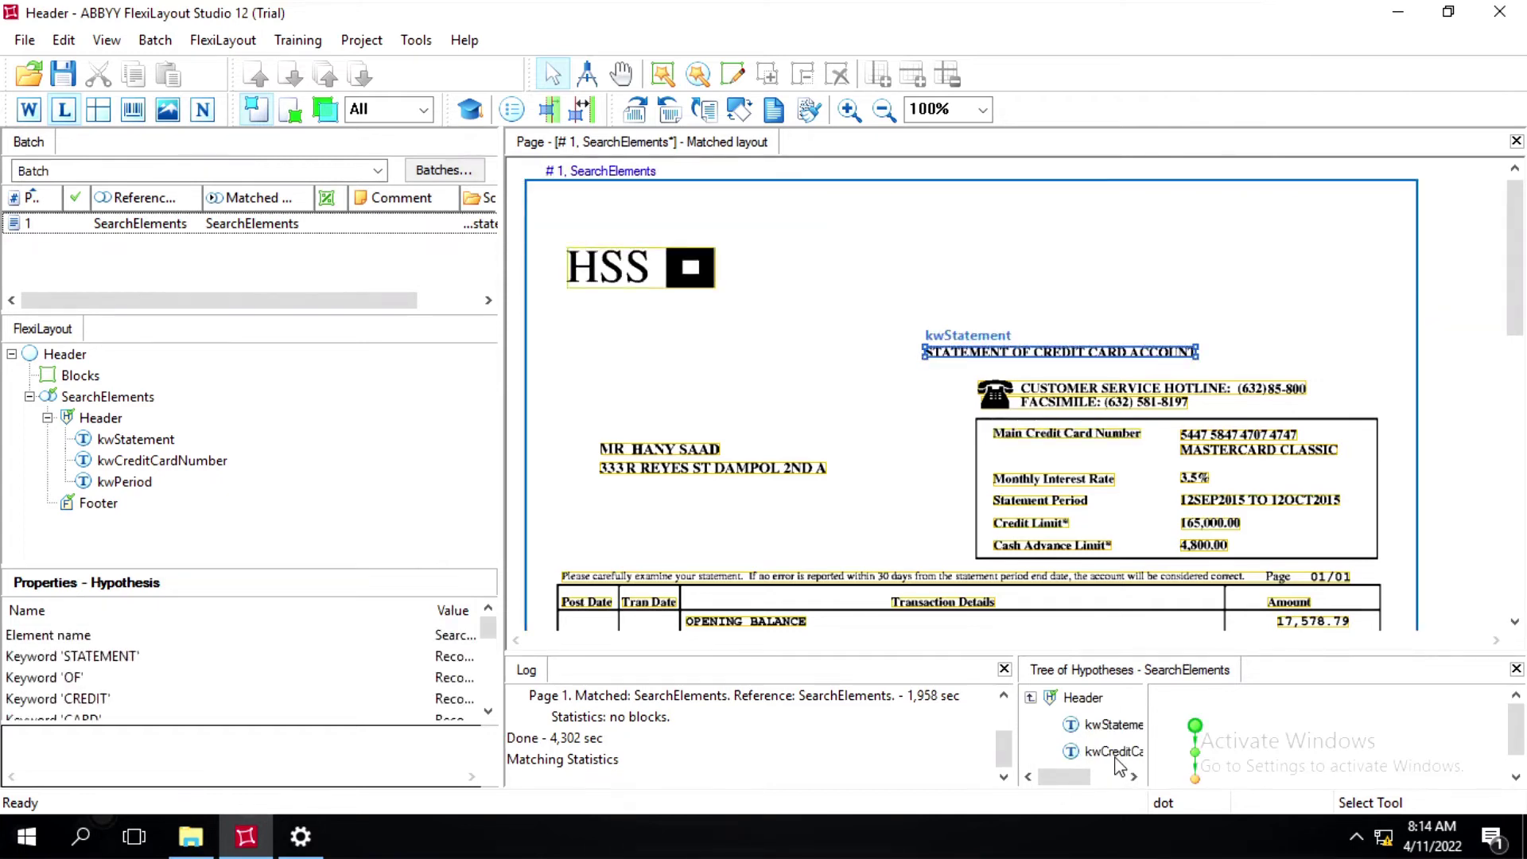
pyautogui.scroll(-1, 1119, 765)
pyautogui.click(1112, 756)
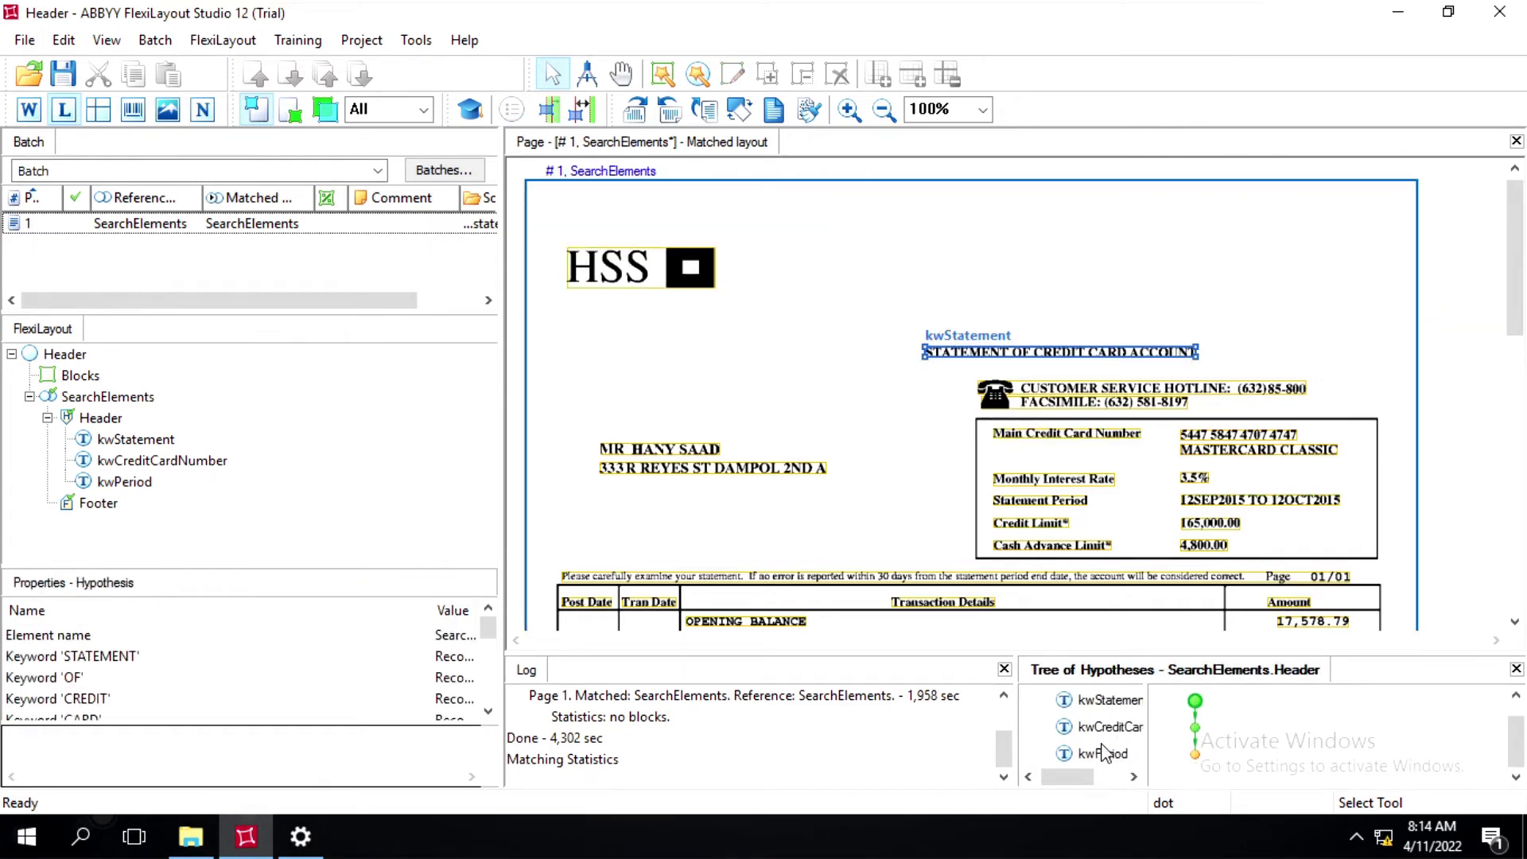
pyautogui.click(1103, 756)
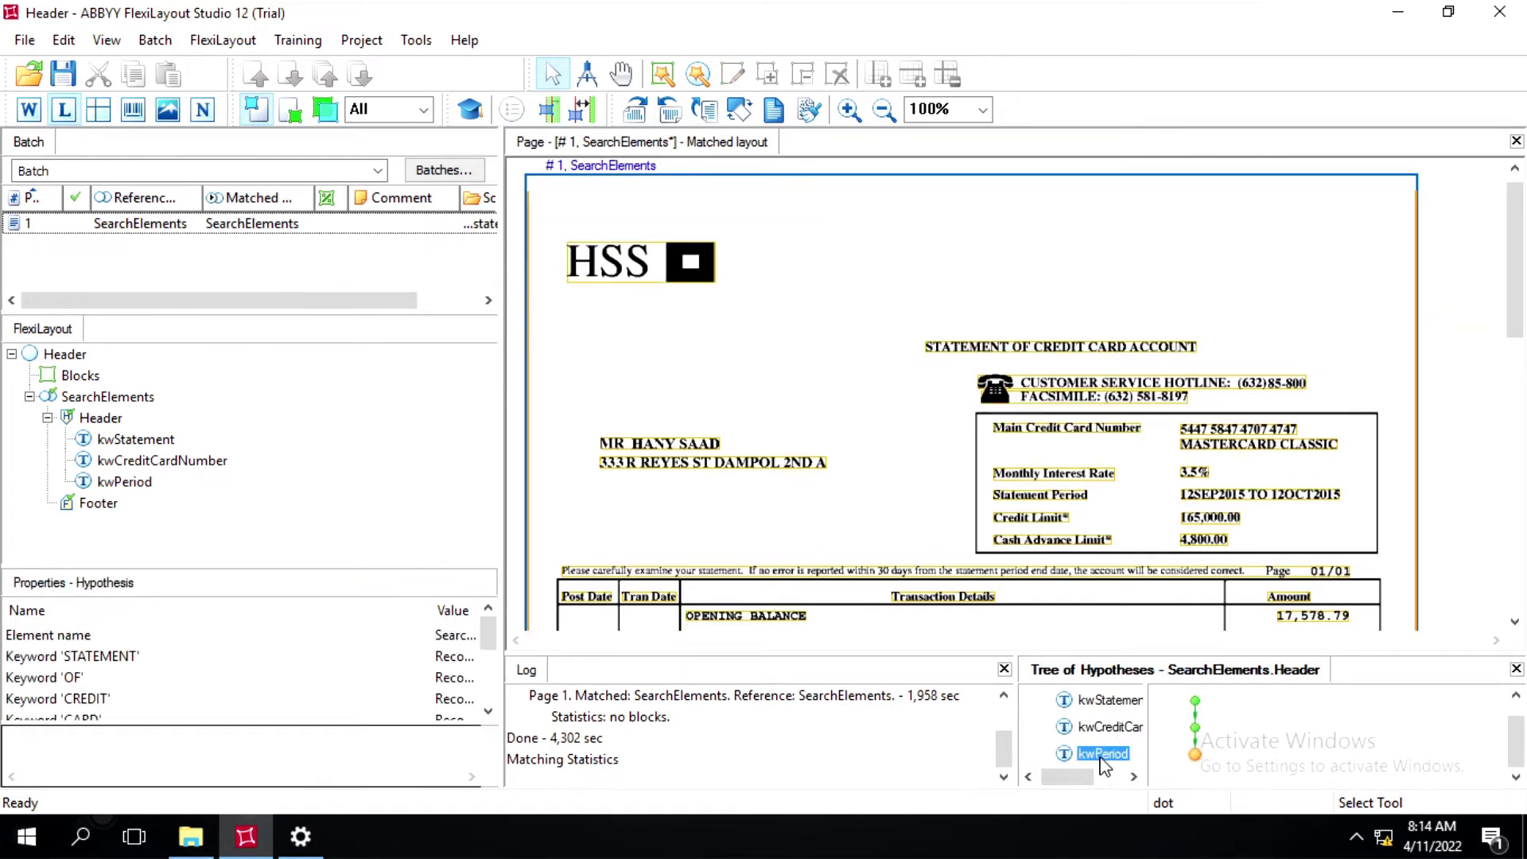
# Enable case matching and permit multiple lines for the kwPeriod static text, then apply and close its properties
pyautogui.click(133, 482)
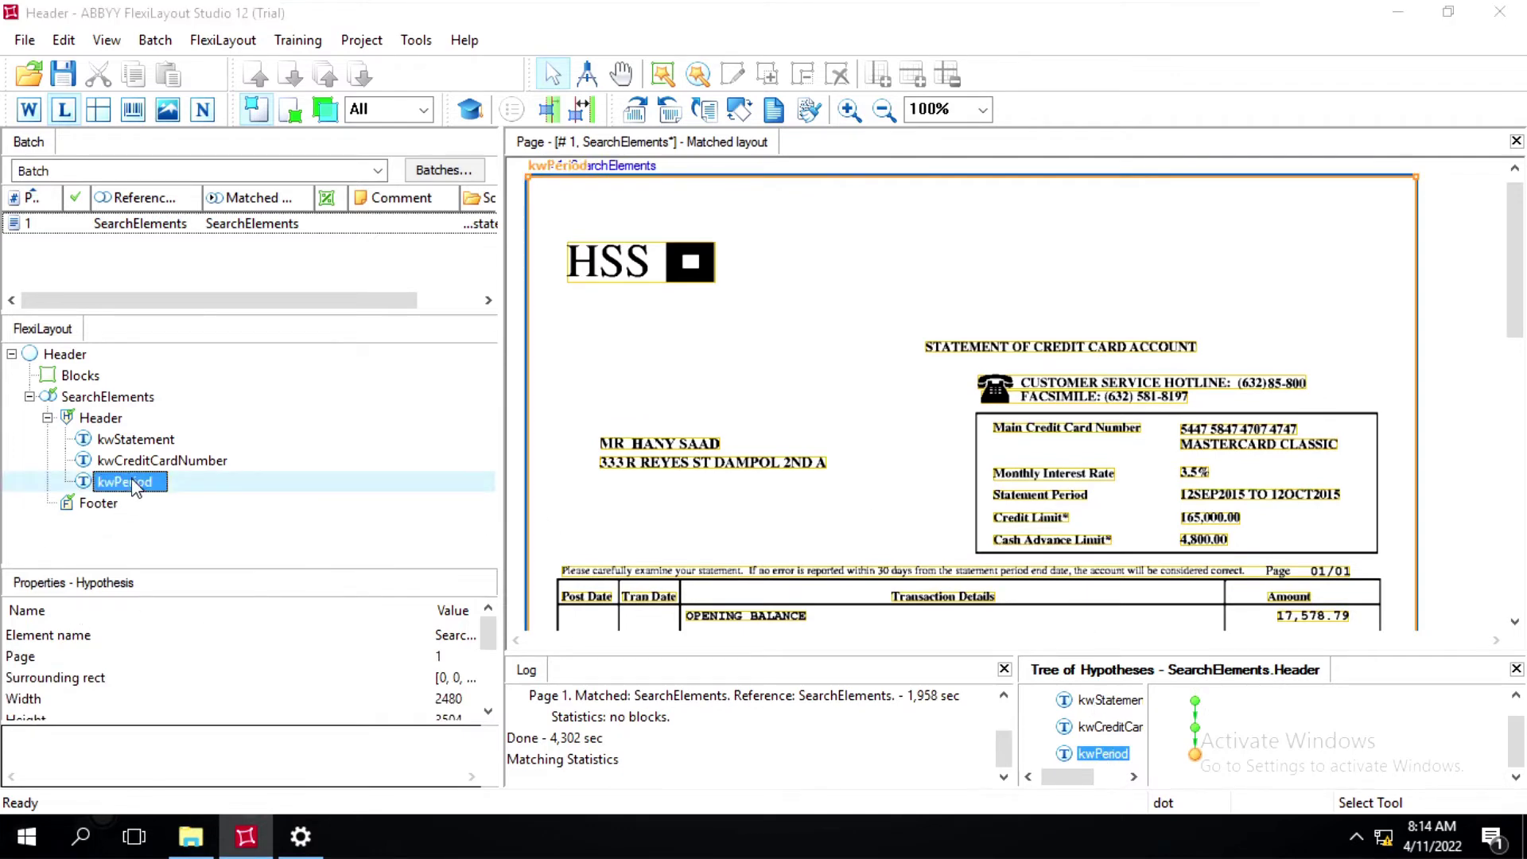
pyautogui.doubleClick(132, 481)
pyautogui.click(137, 273)
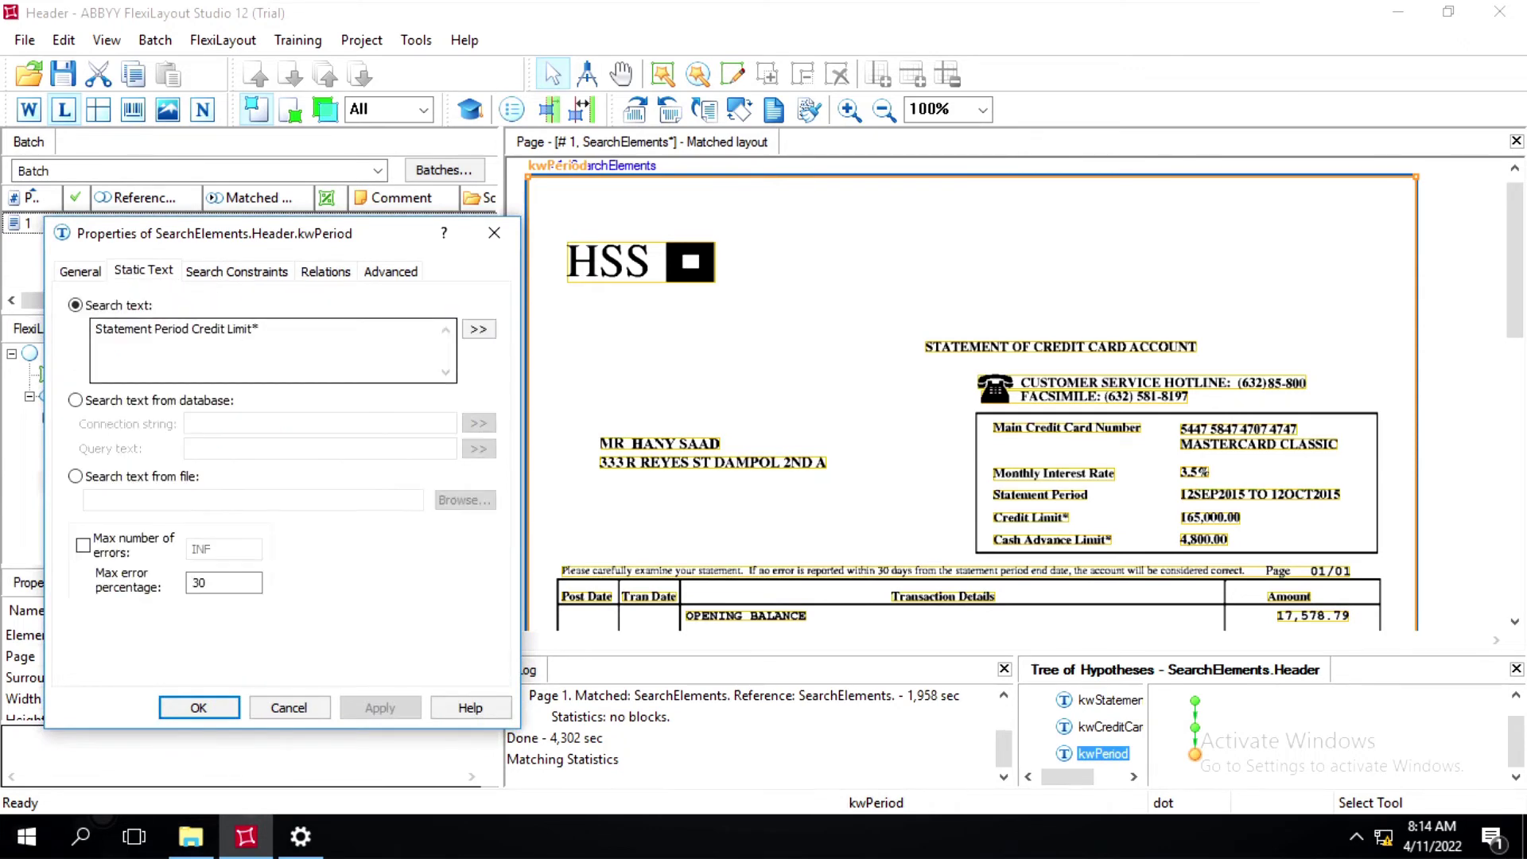
pyautogui.click(260, 328)
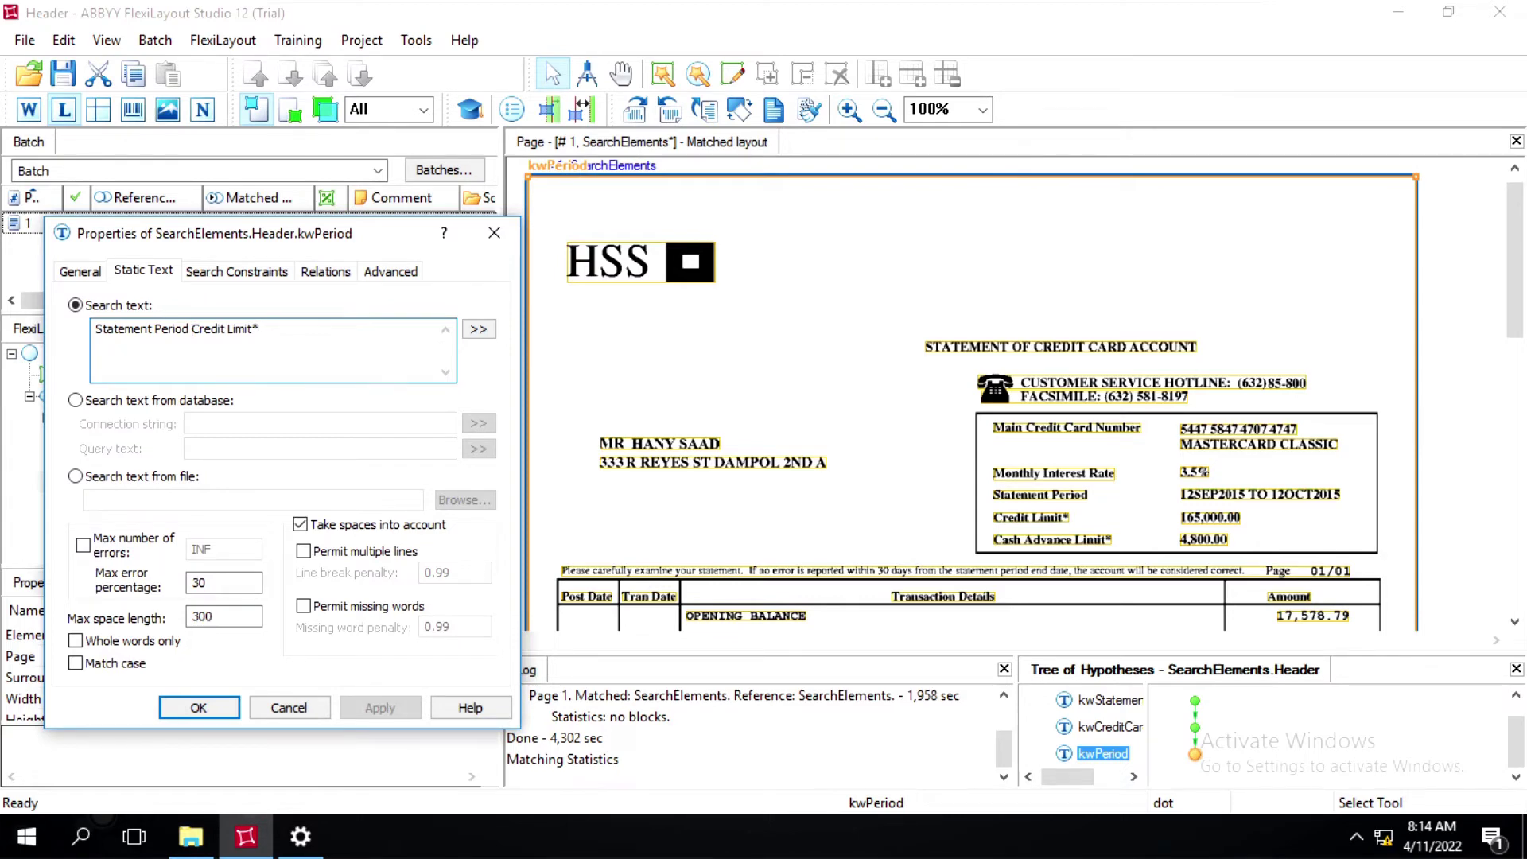
pyautogui.press('BackSpace')
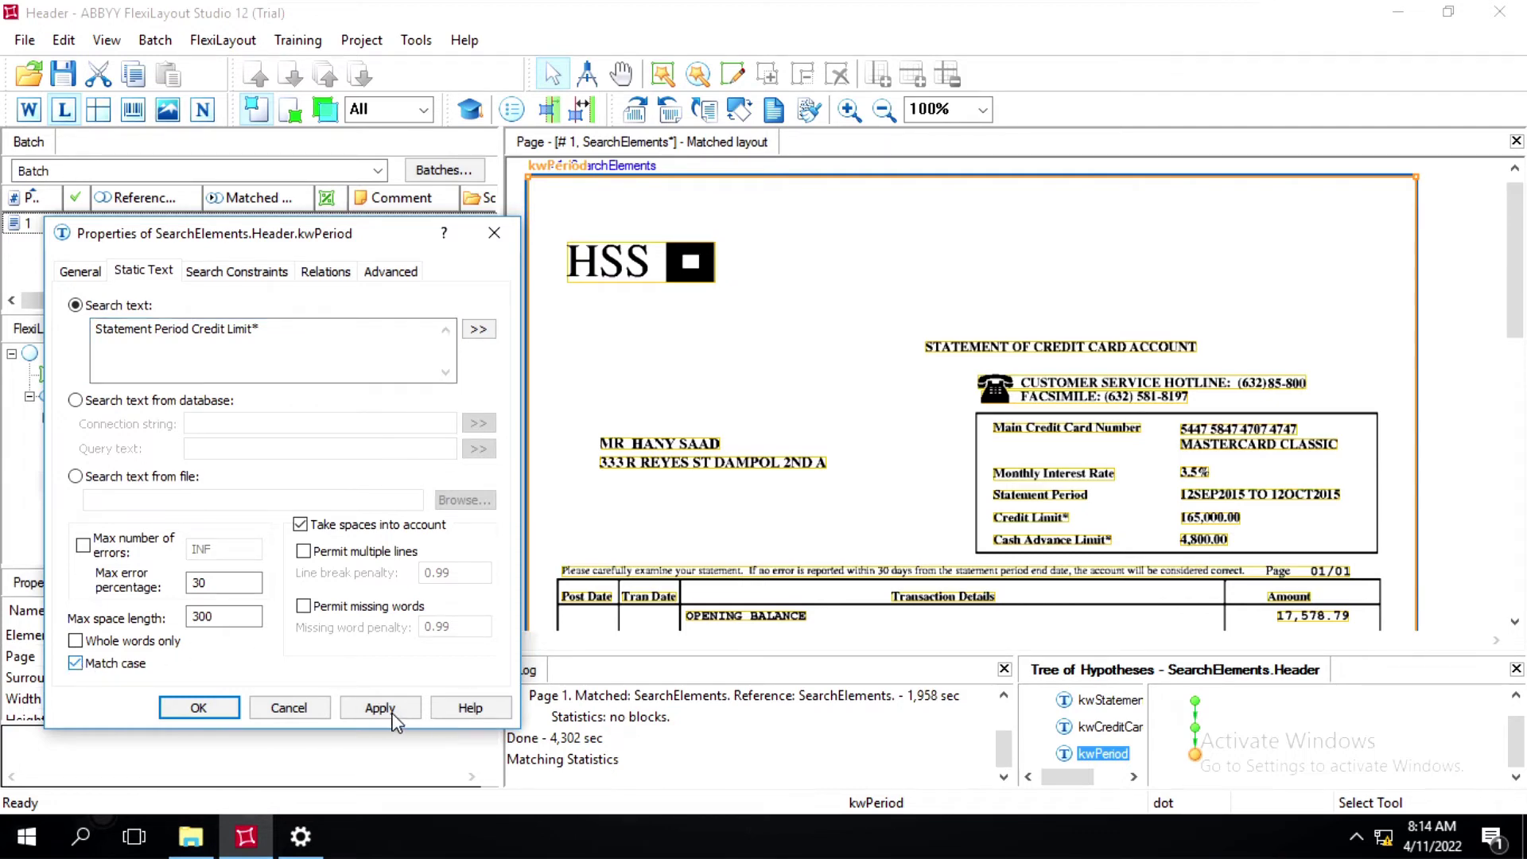
pyautogui.click(303, 552)
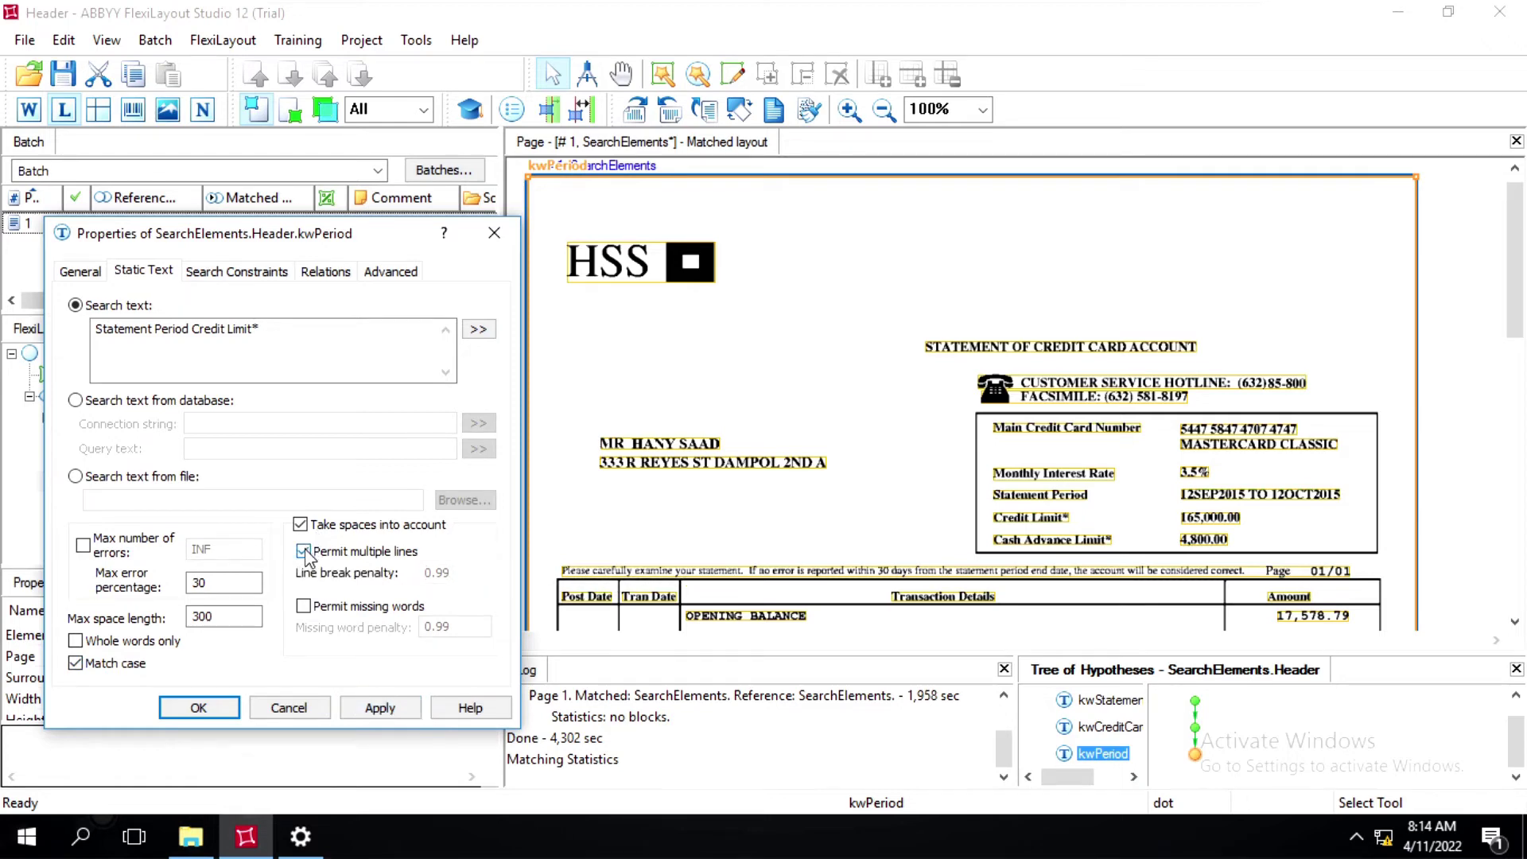
pyautogui.click(374, 708)
pyautogui.click(208, 706)
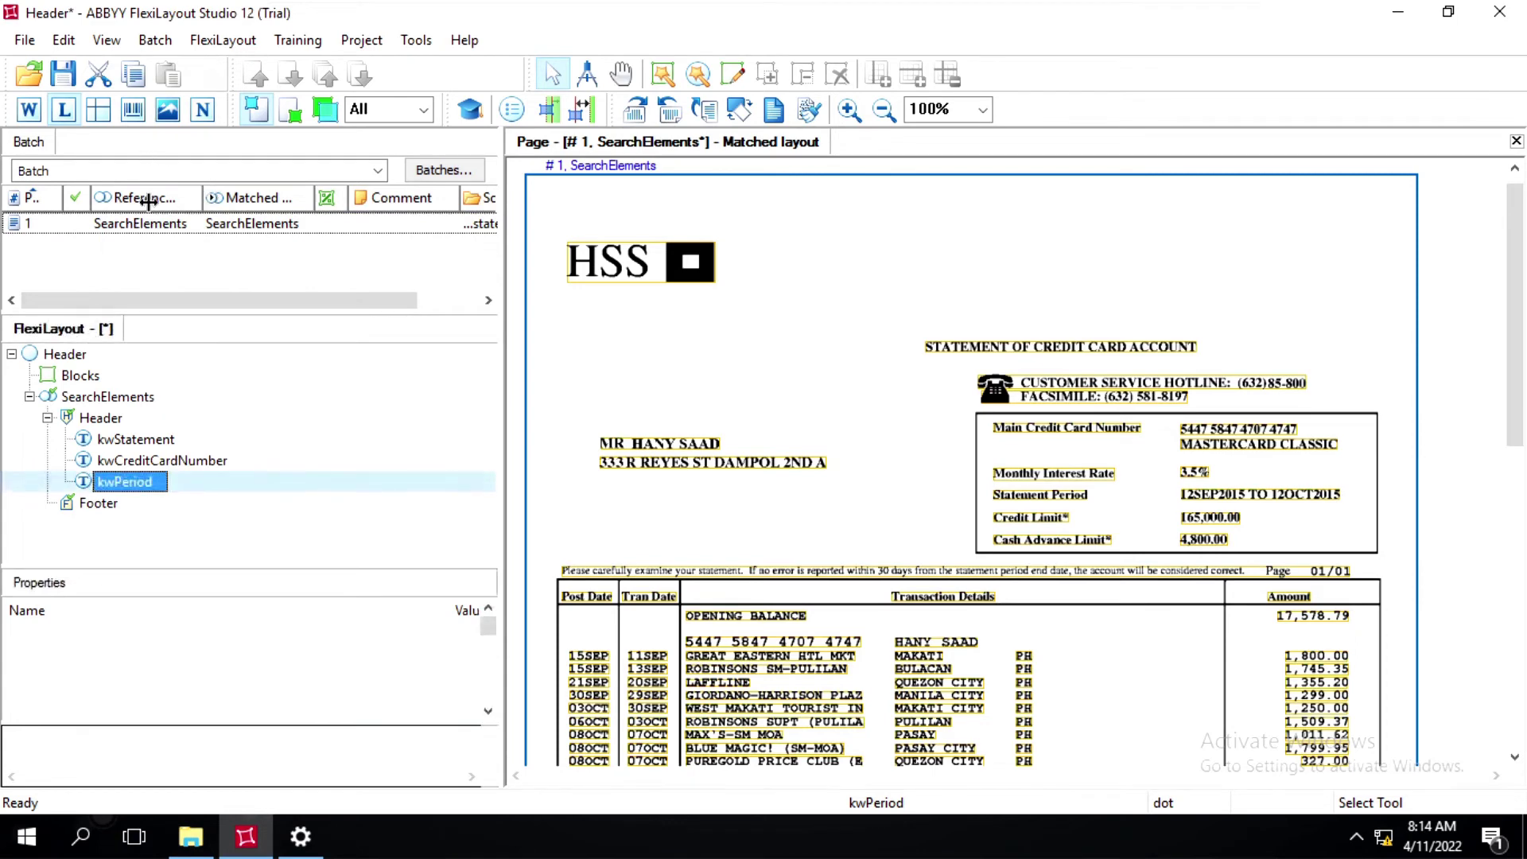
# Run matching on page 1 again with the multi-line kwPeriod settings
pyautogui.doubleClick(140, 227)
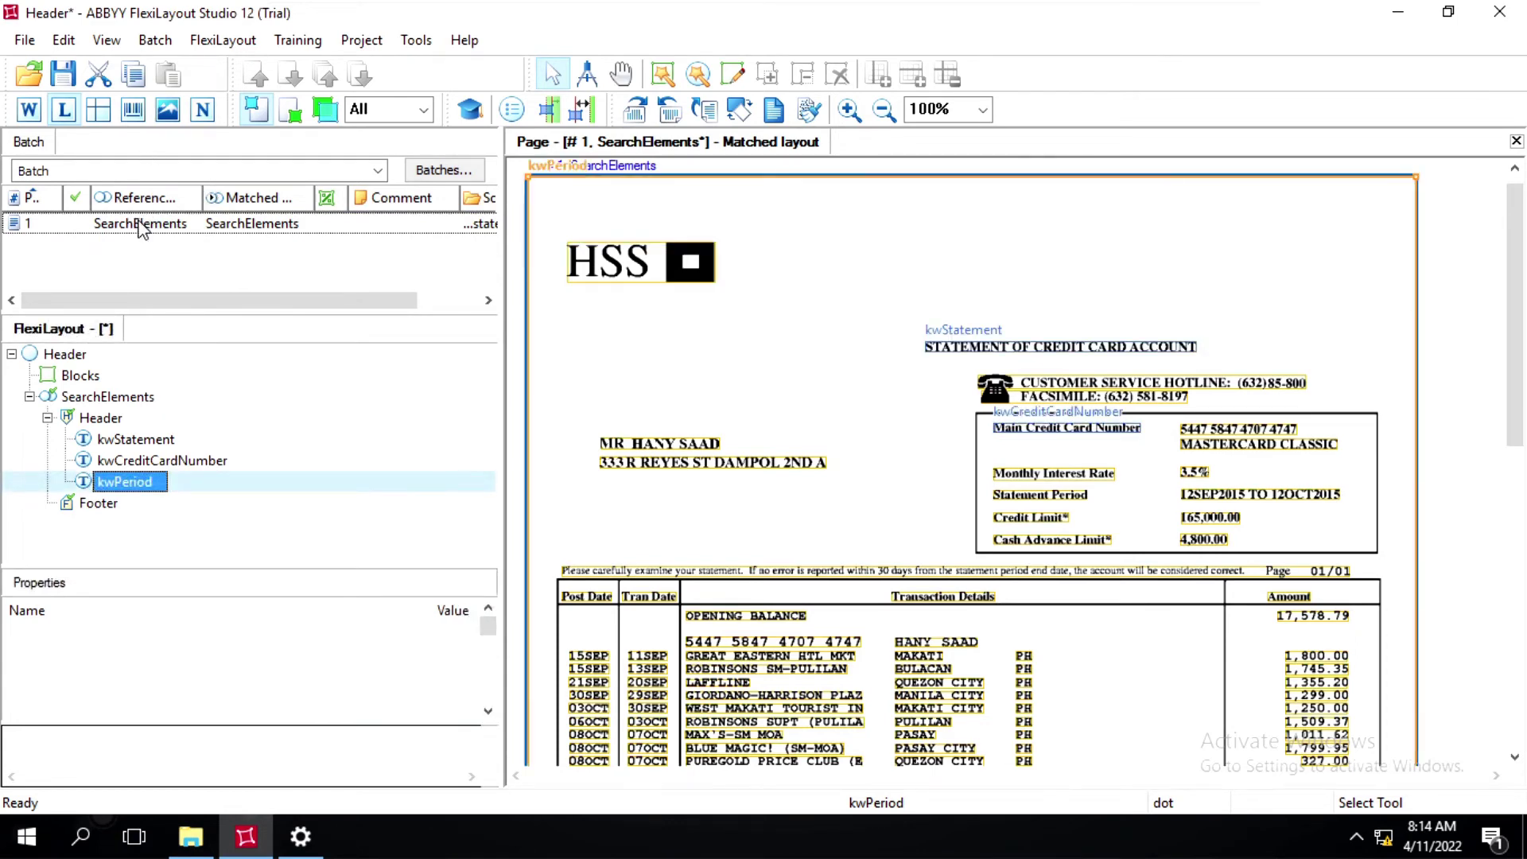
pyautogui.click(141, 227)
pyautogui.rightClick(140, 227)
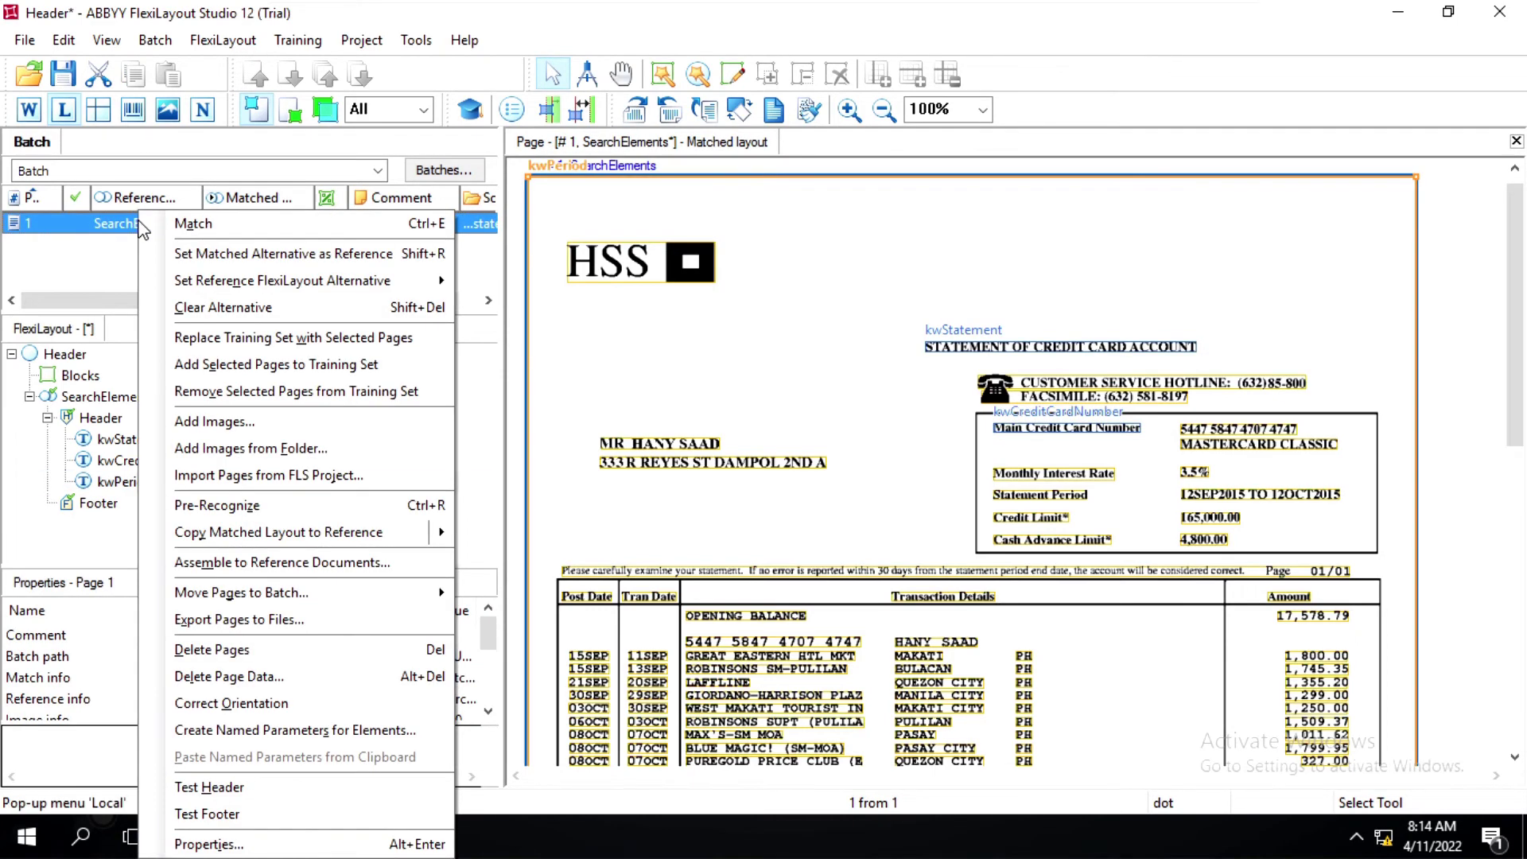
pyautogui.click(206, 227)
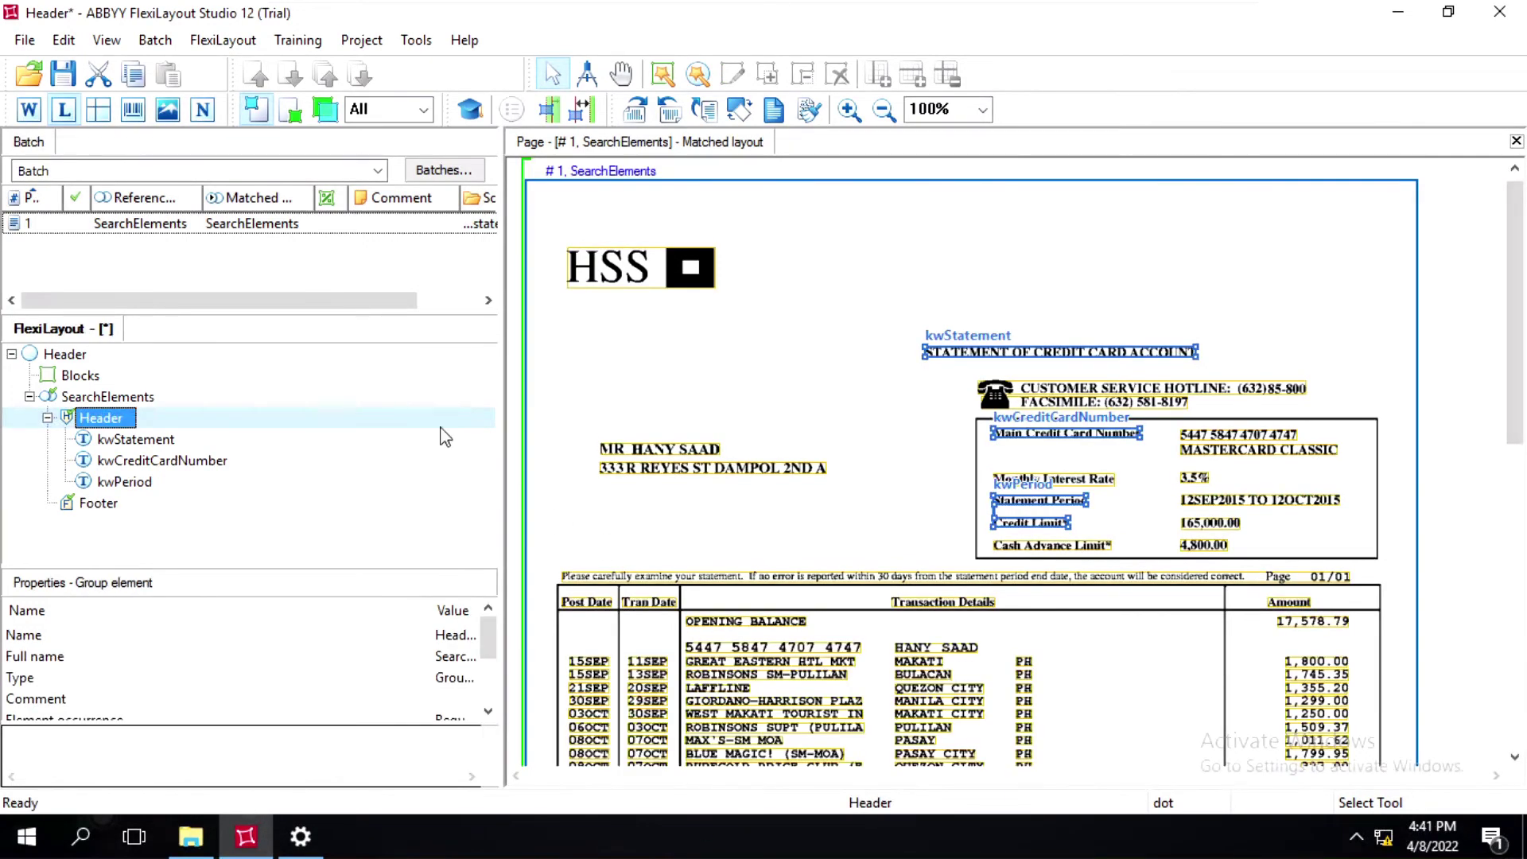
# Set the Header group's minimum number of found subelements to 2, then apply and close its properties
pyautogui.click(245, 541)
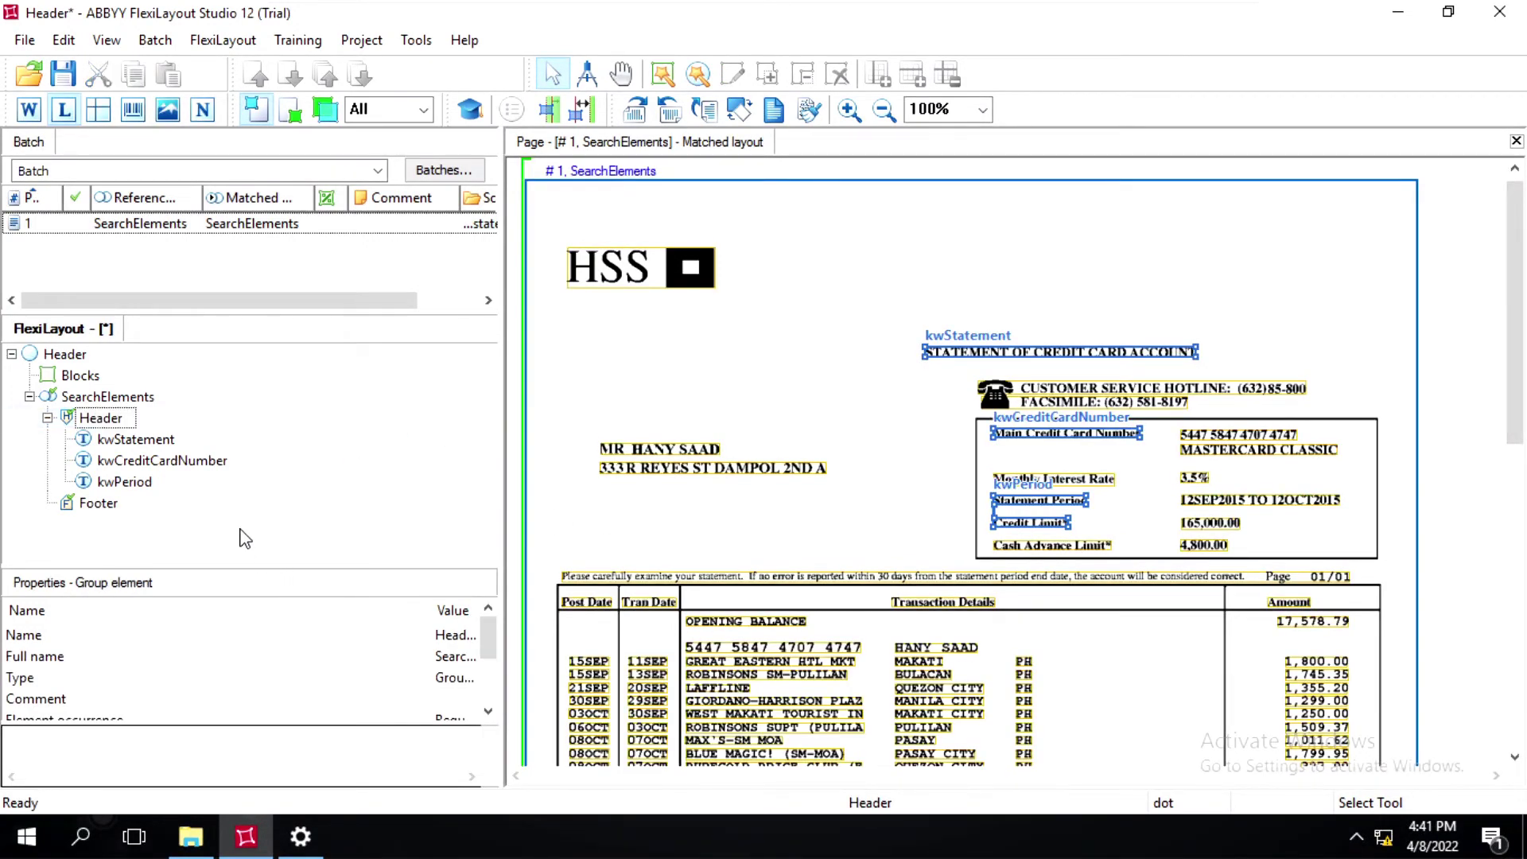
pyautogui.click(101, 422)
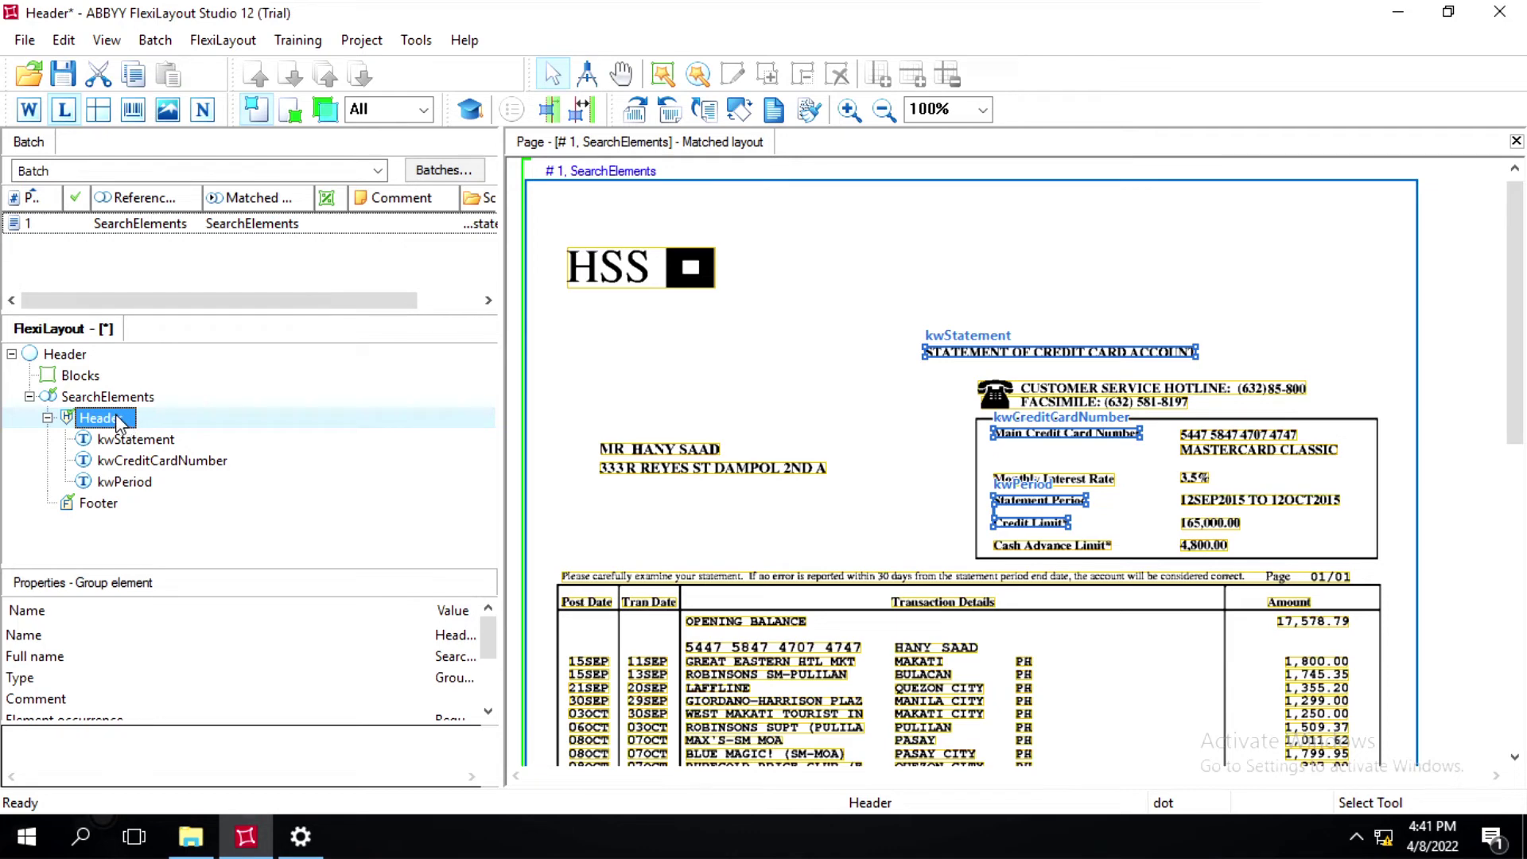
pyautogui.doubleClick(117, 422)
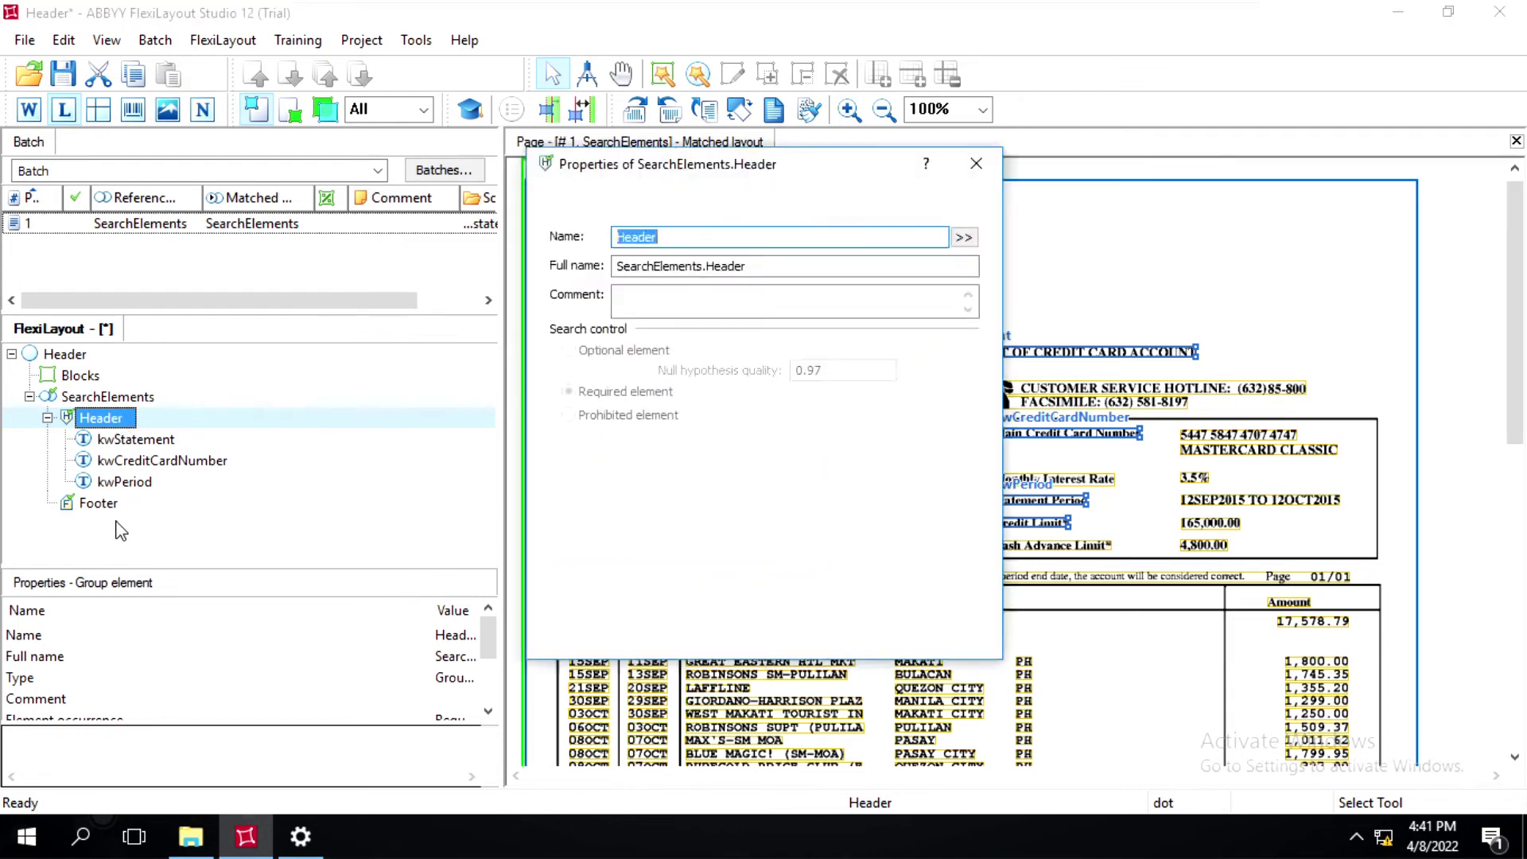
pyautogui.moveTo(323, 231); pyautogui.dragTo(393, 210)
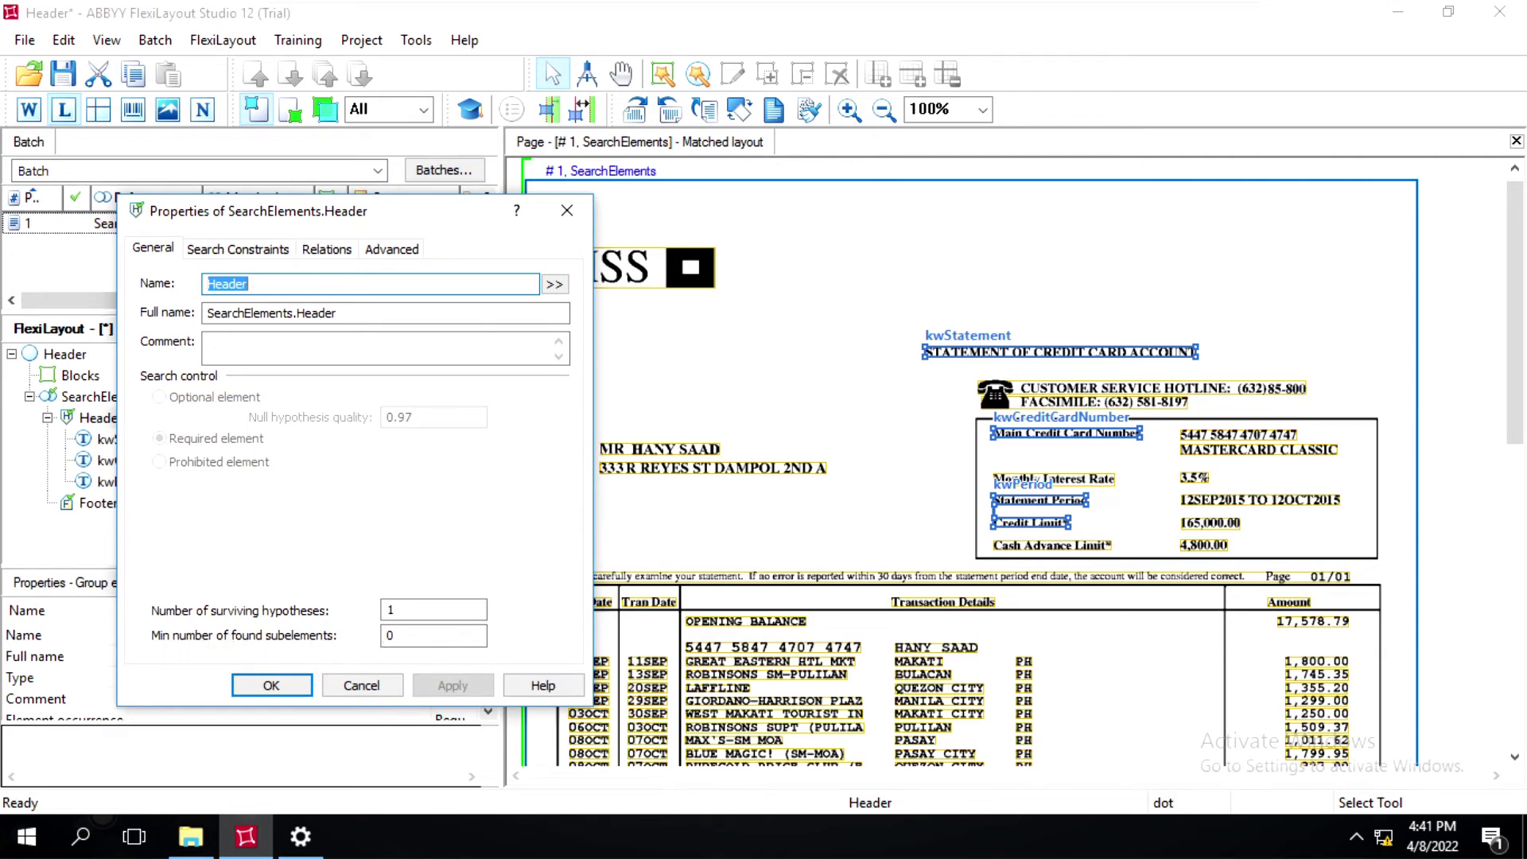
pyautogui.click(410, 634)
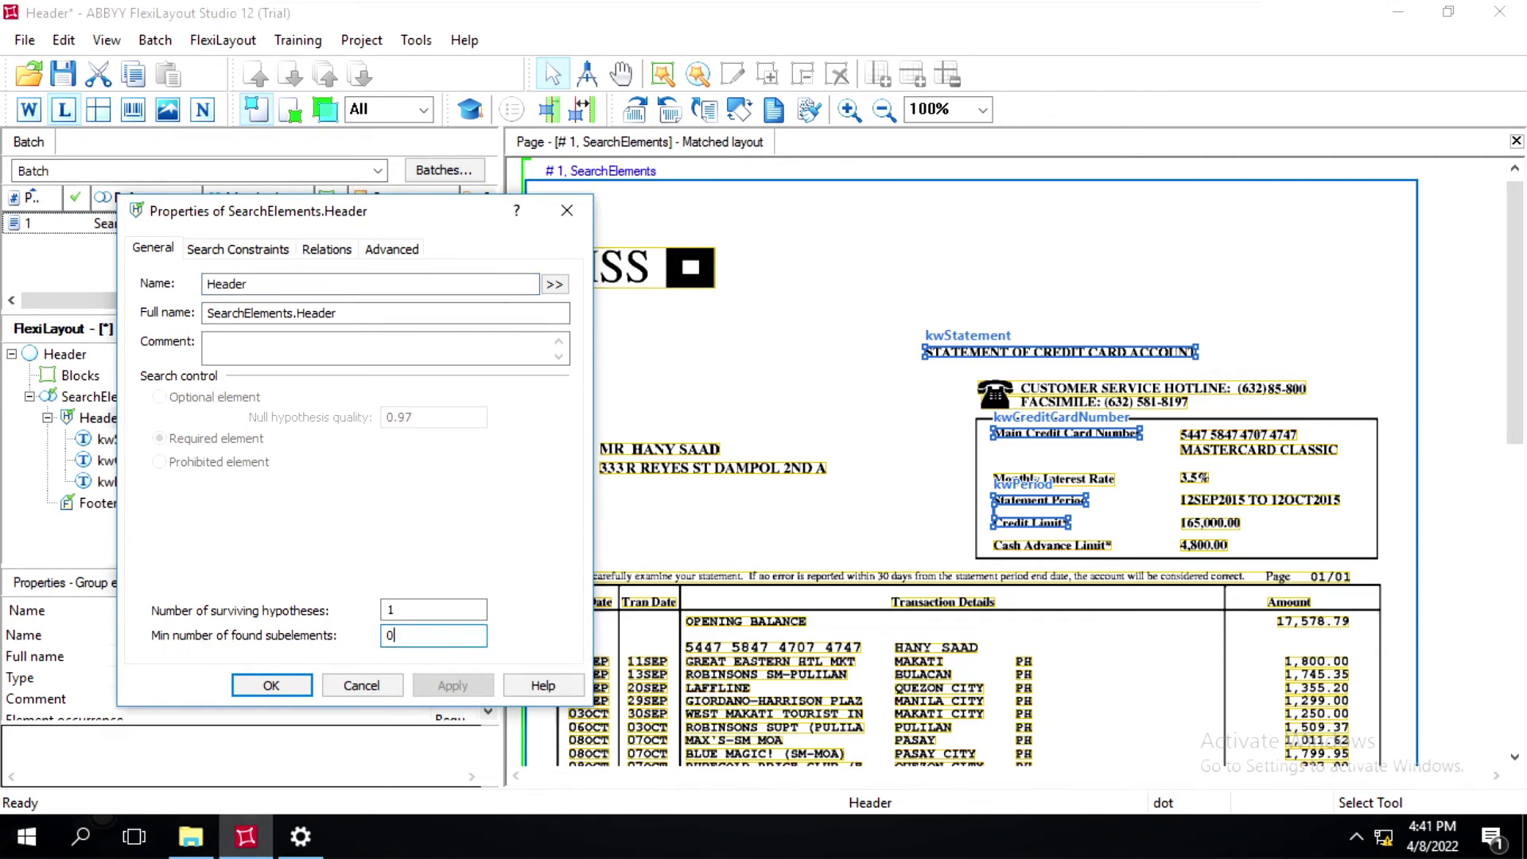
pyautogui.write('2')
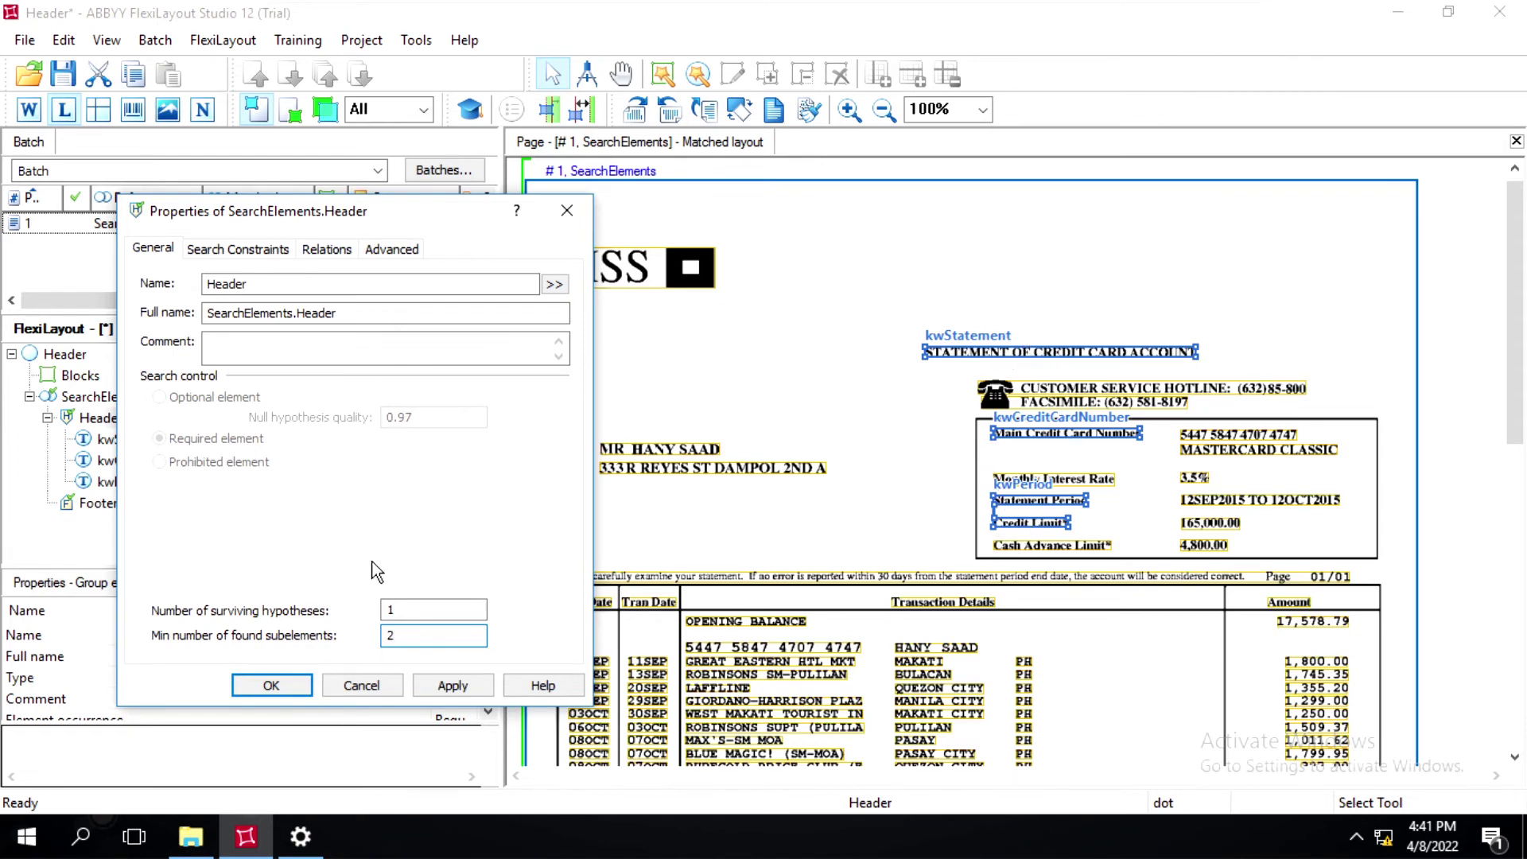
pyautogui.click(440, 690)
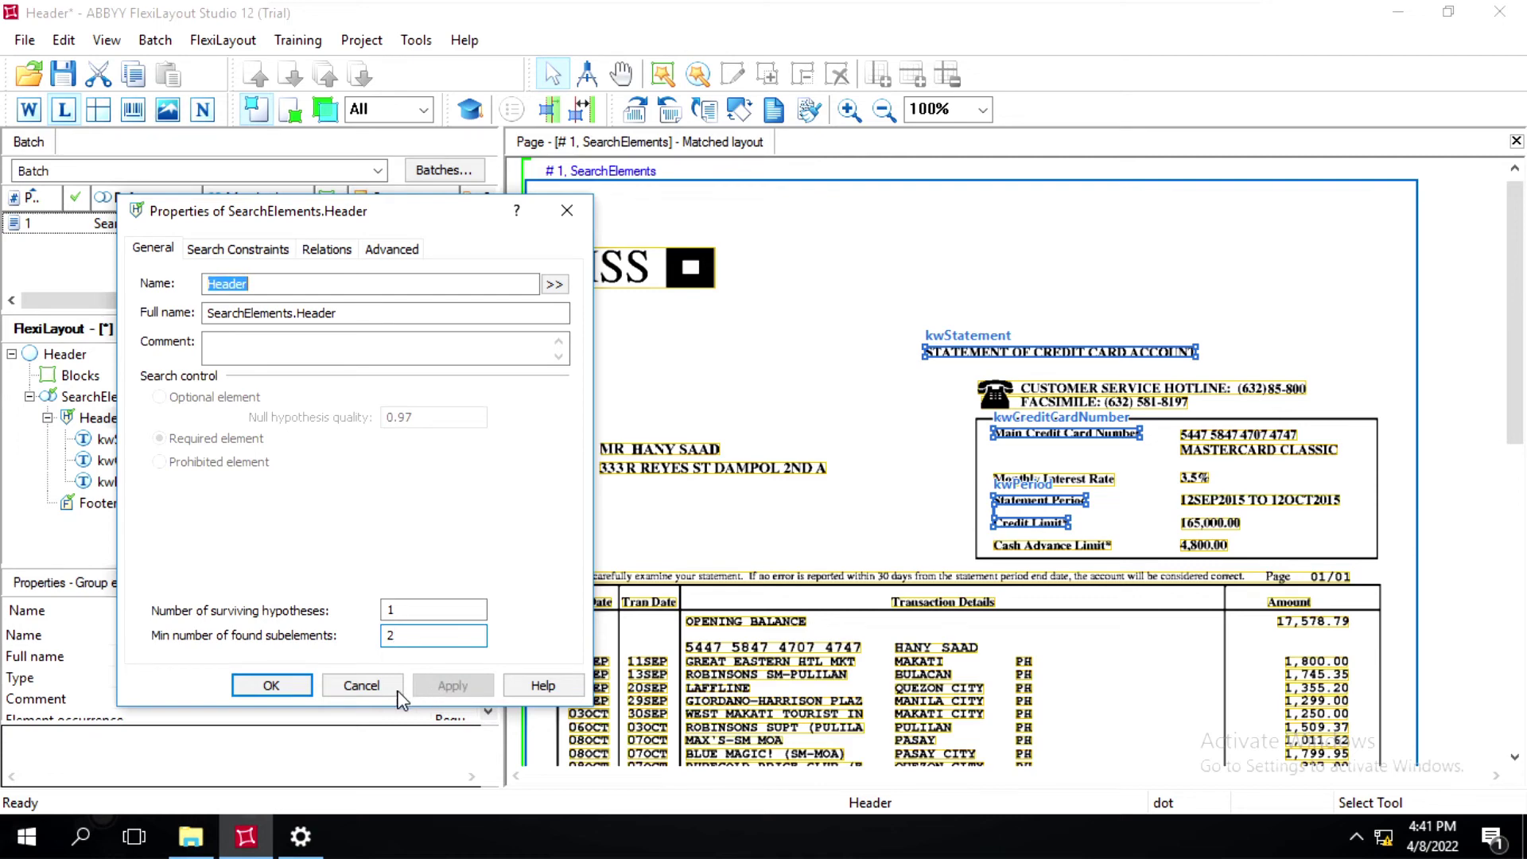
pyautogui.click(288, 697)
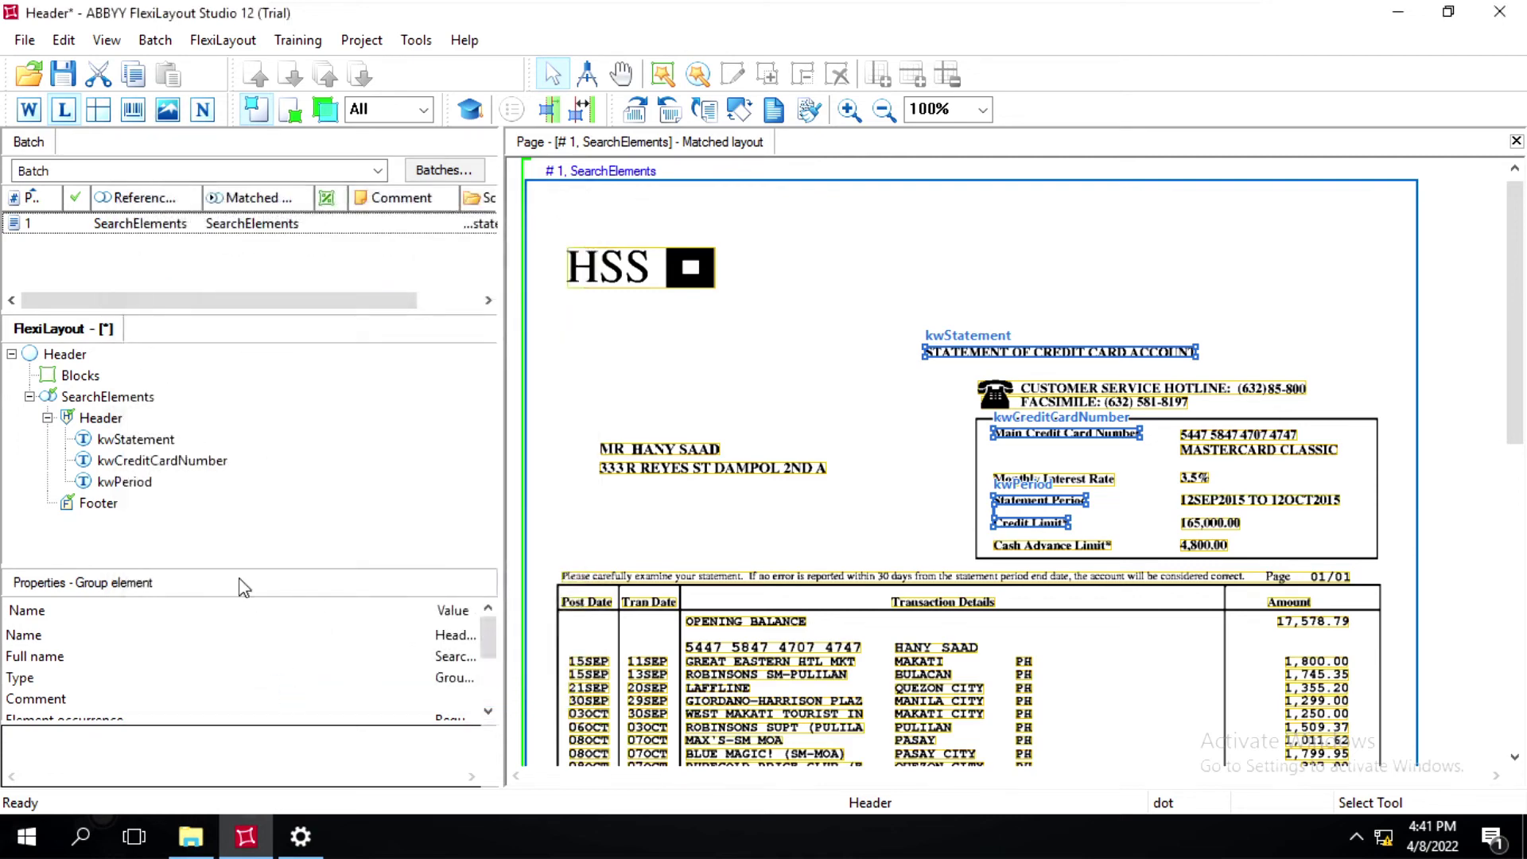
# Match page 1 with the new subelement minimum and select the Header hypothesis
pyautogui.click(114, 231)
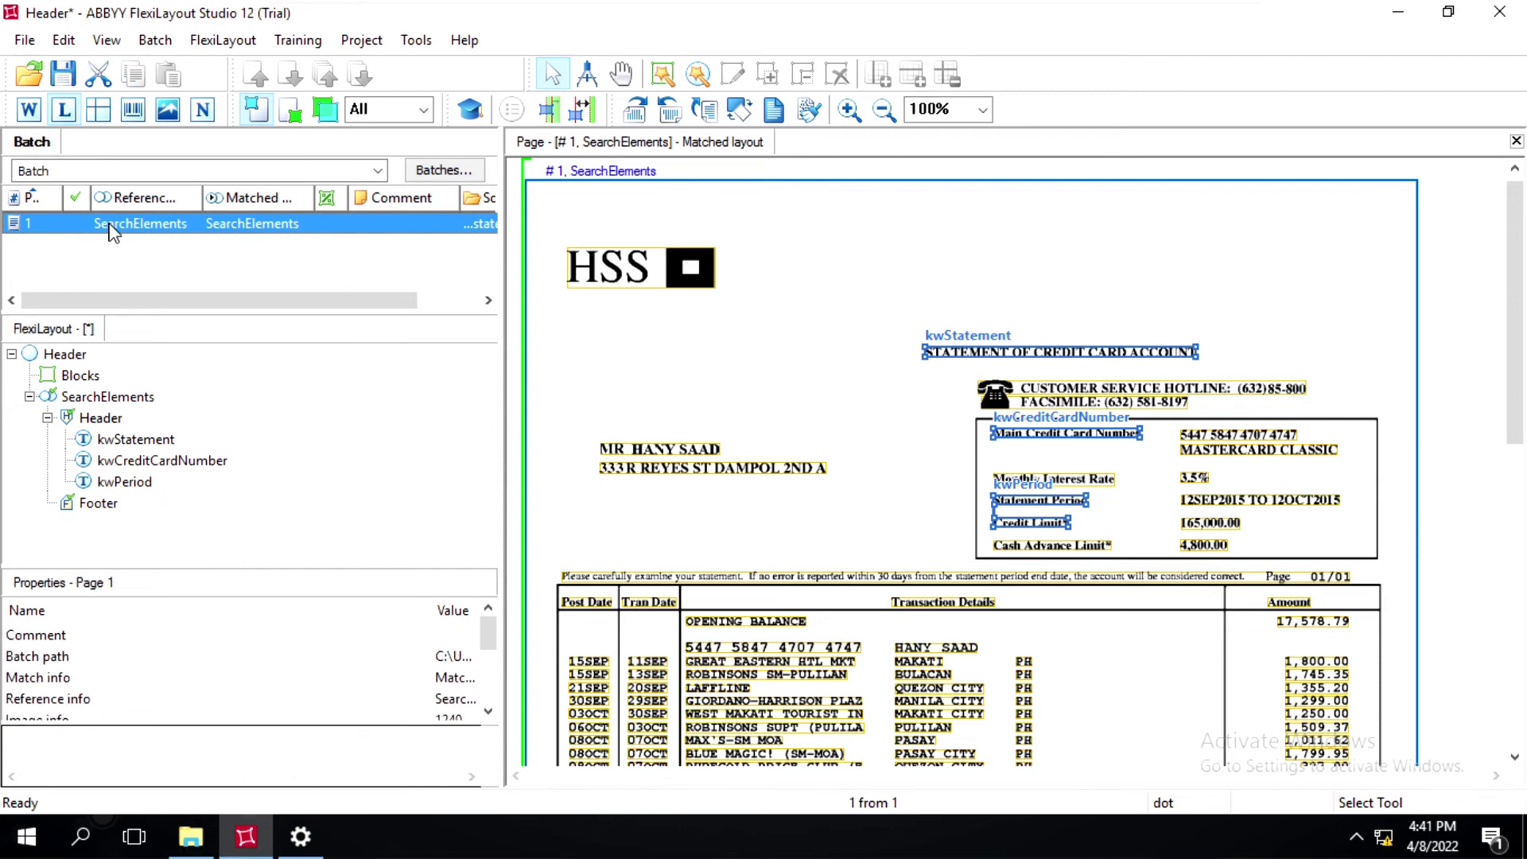
pyautogui.press('F5')
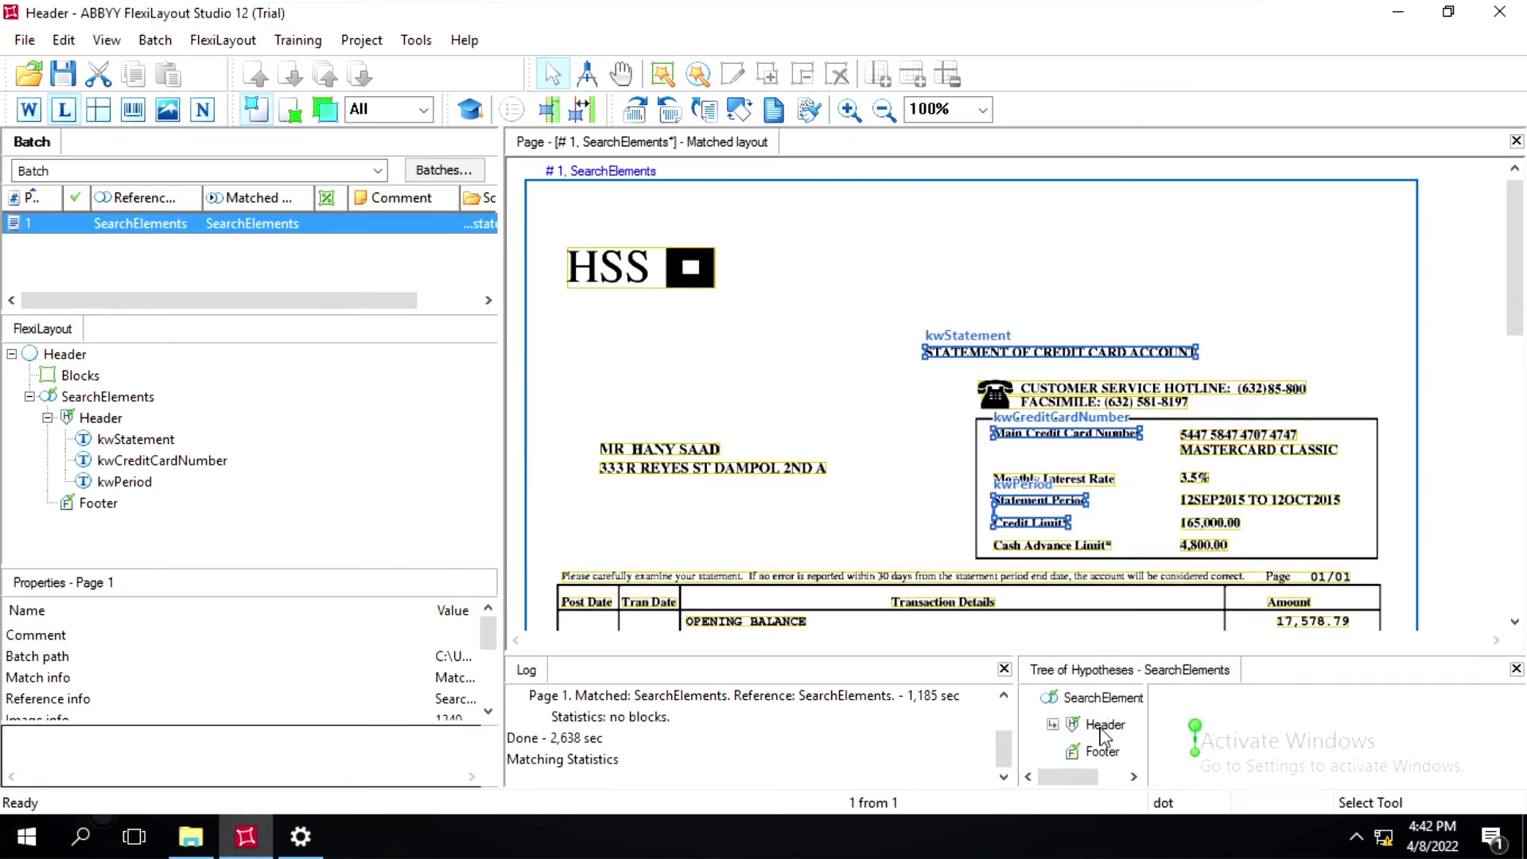
pyautogui.click(1104, 725)
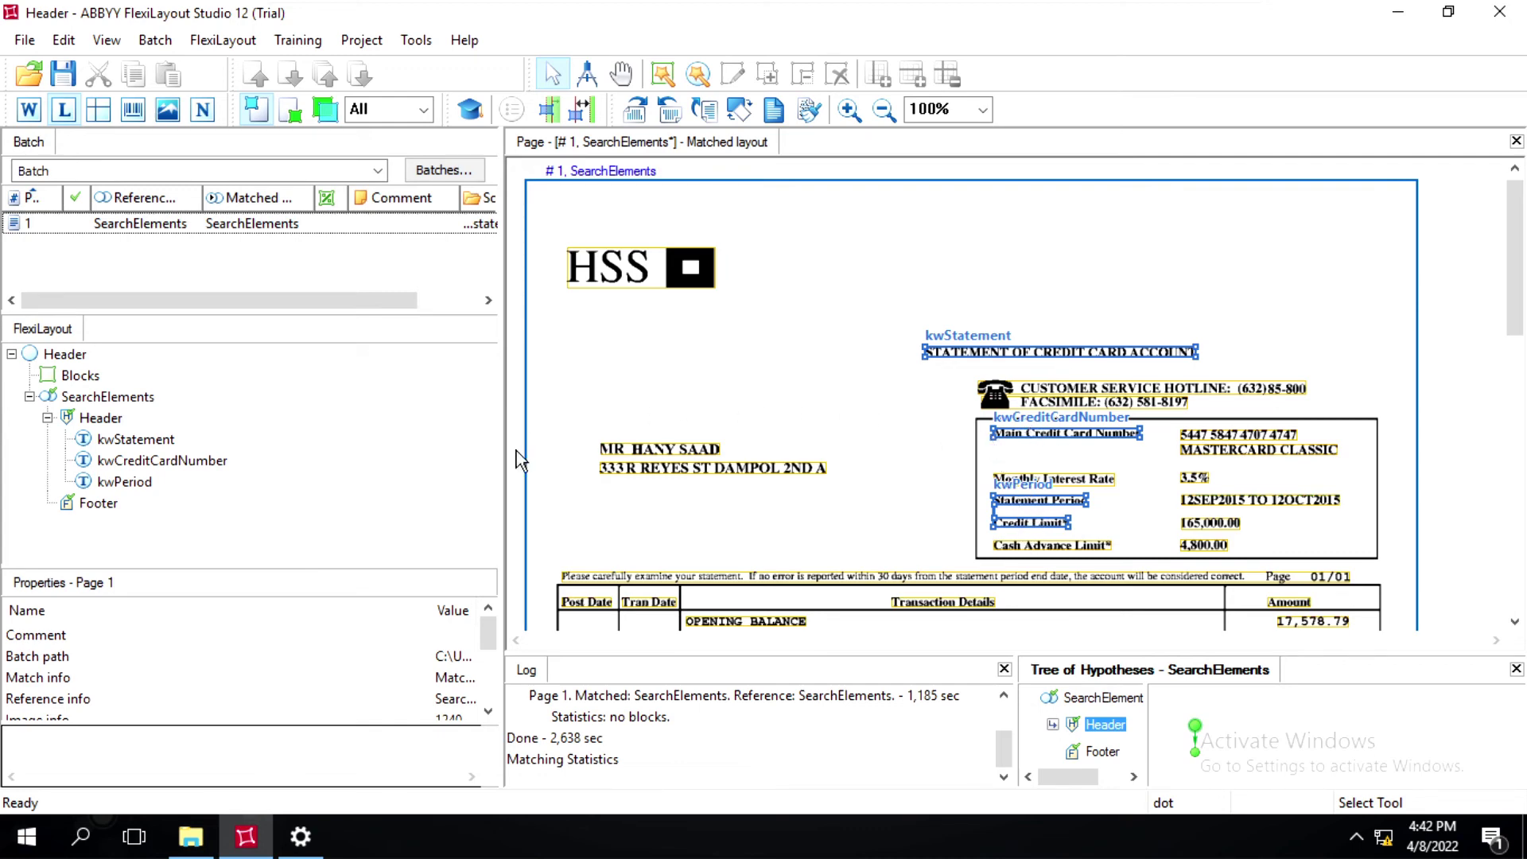
# Add a static text element to the Footer group and name it kwLimits
pyautogui.scroll(-3, 779, 477)
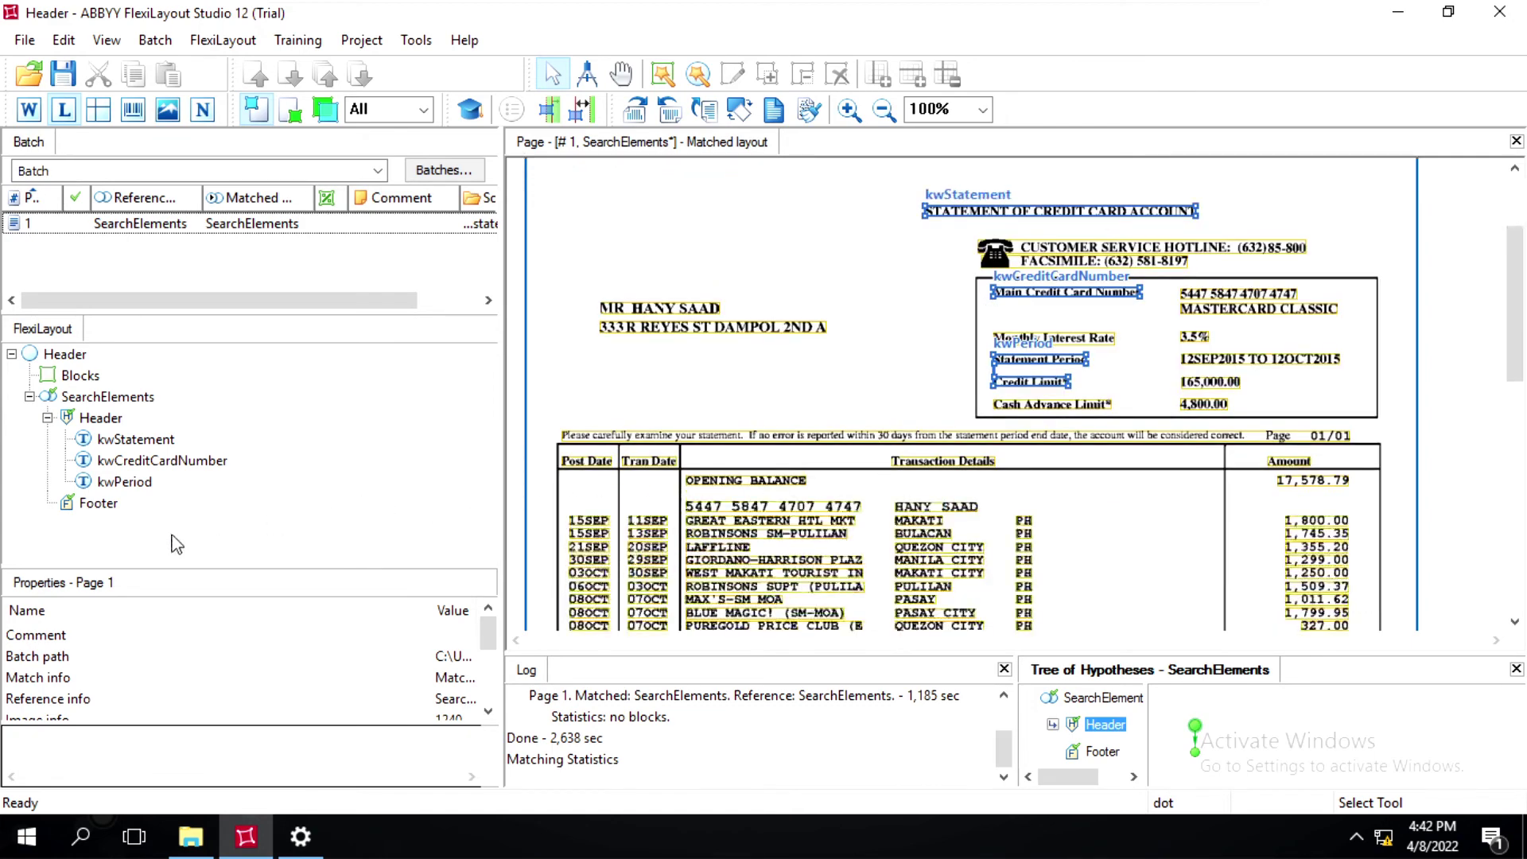
pyautogui.scroll(-15, 763, 478)
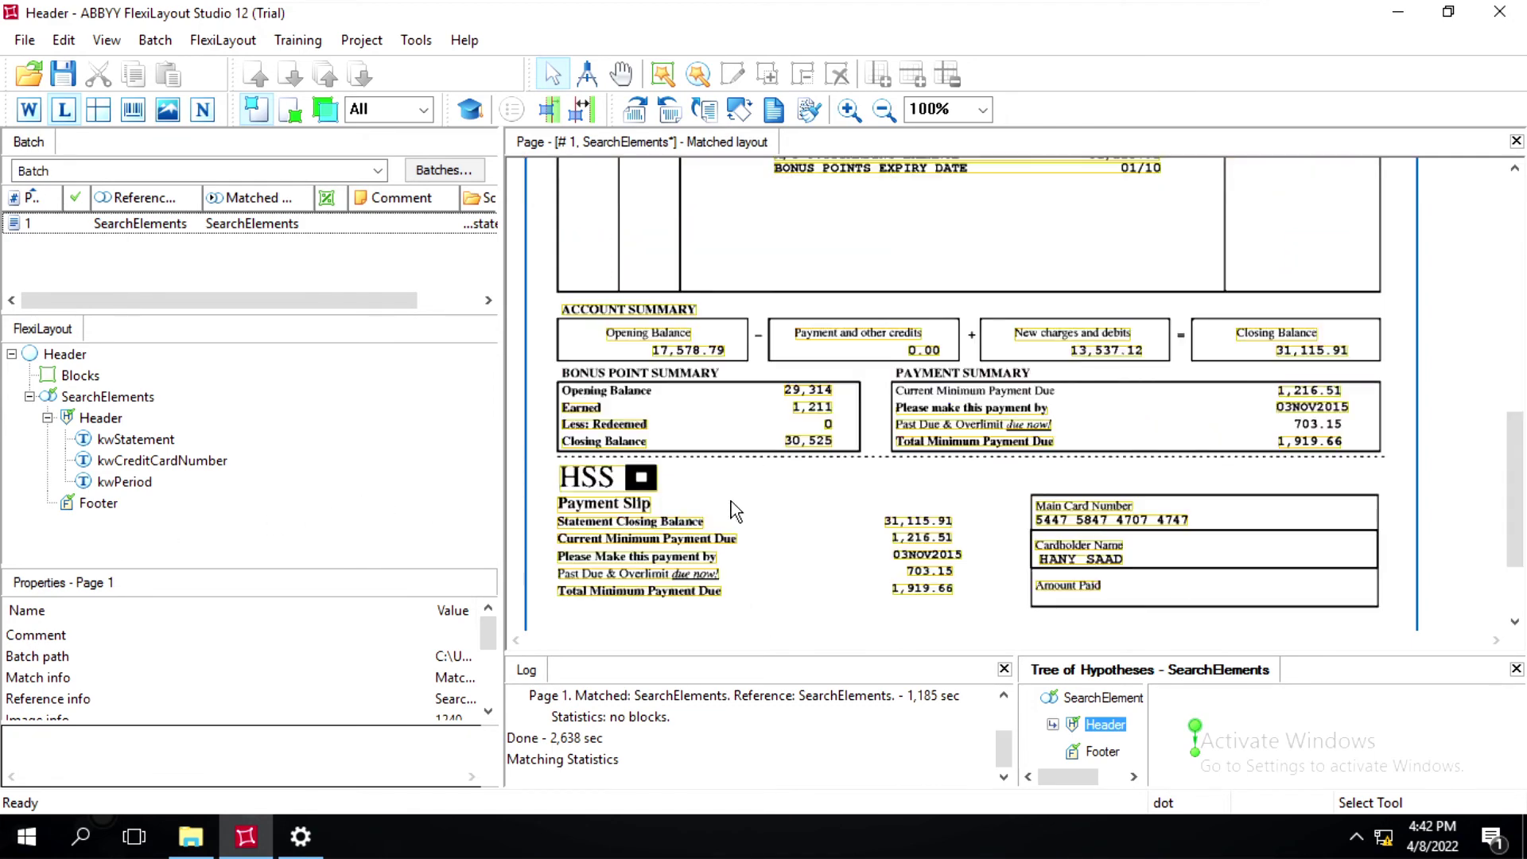
pyautogui.scroll(-3, 859, 502)
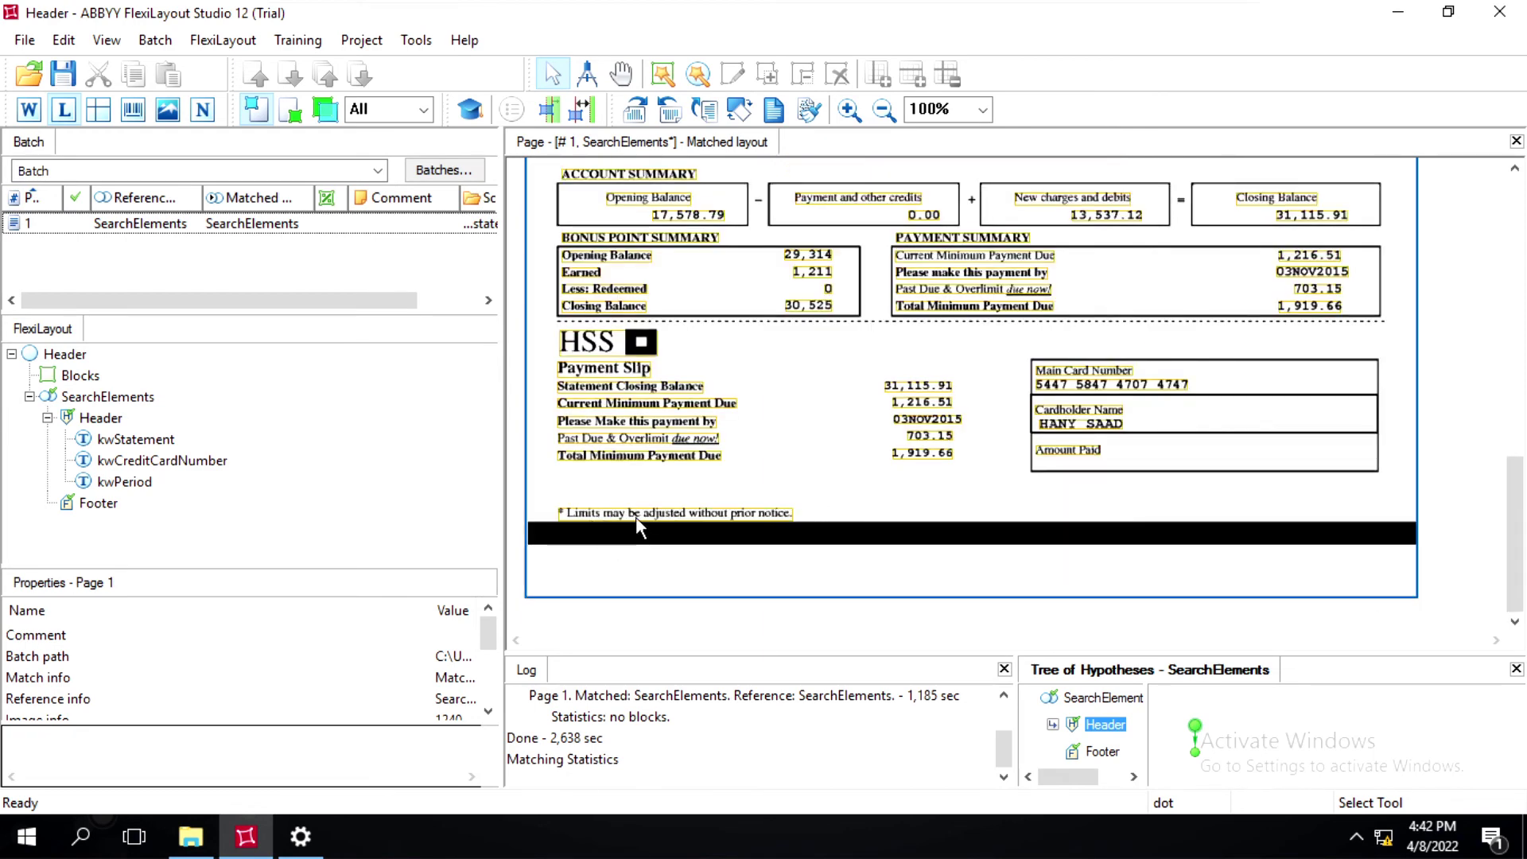
pyautogui.click(88, 507)
pyautogui.rightClick(88, 507)
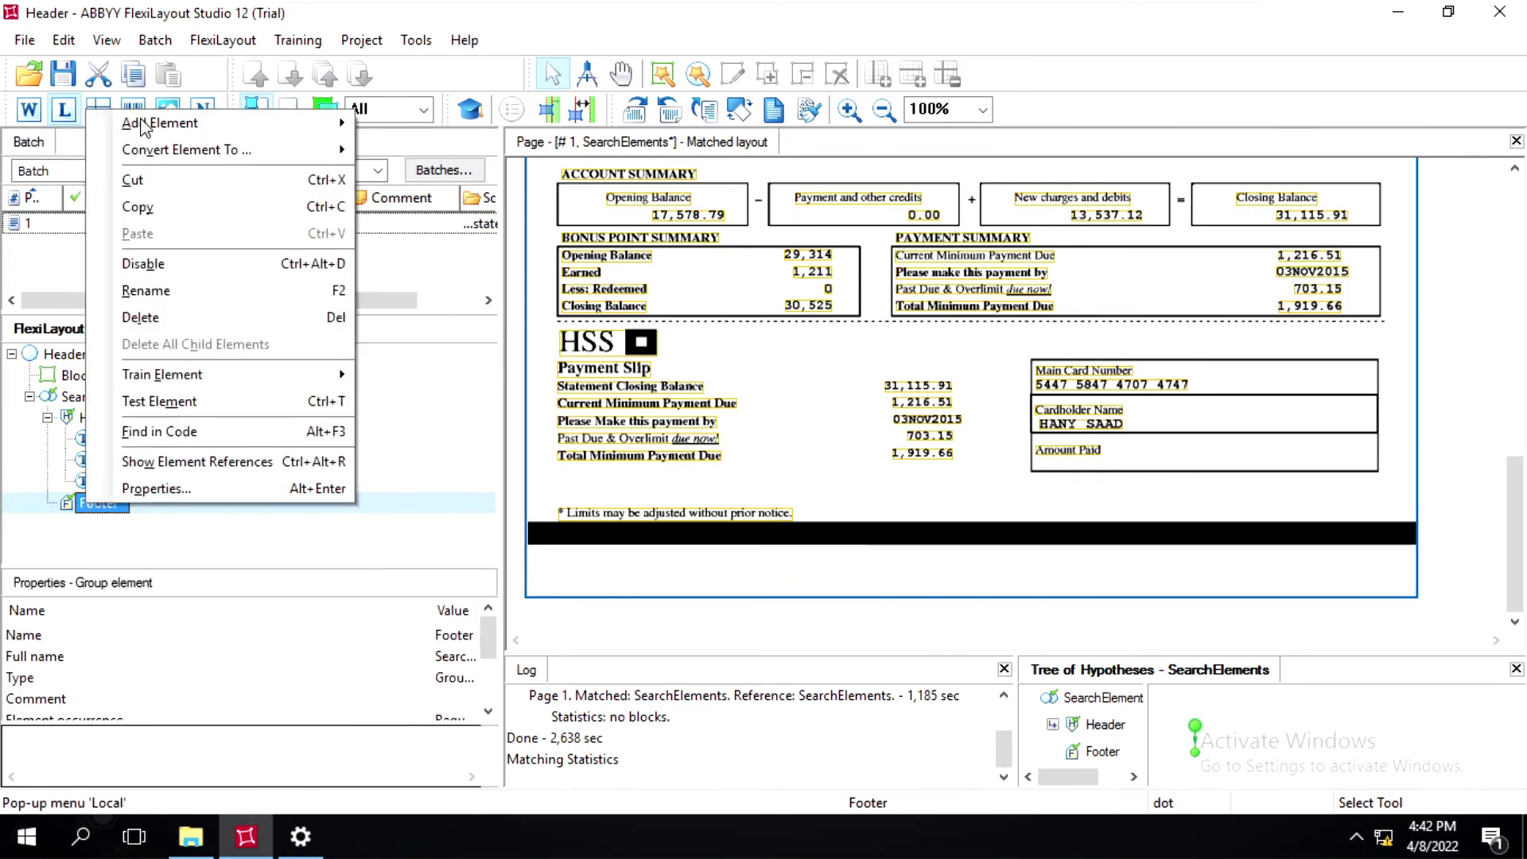
pyautogui.moveTo(162, 130)
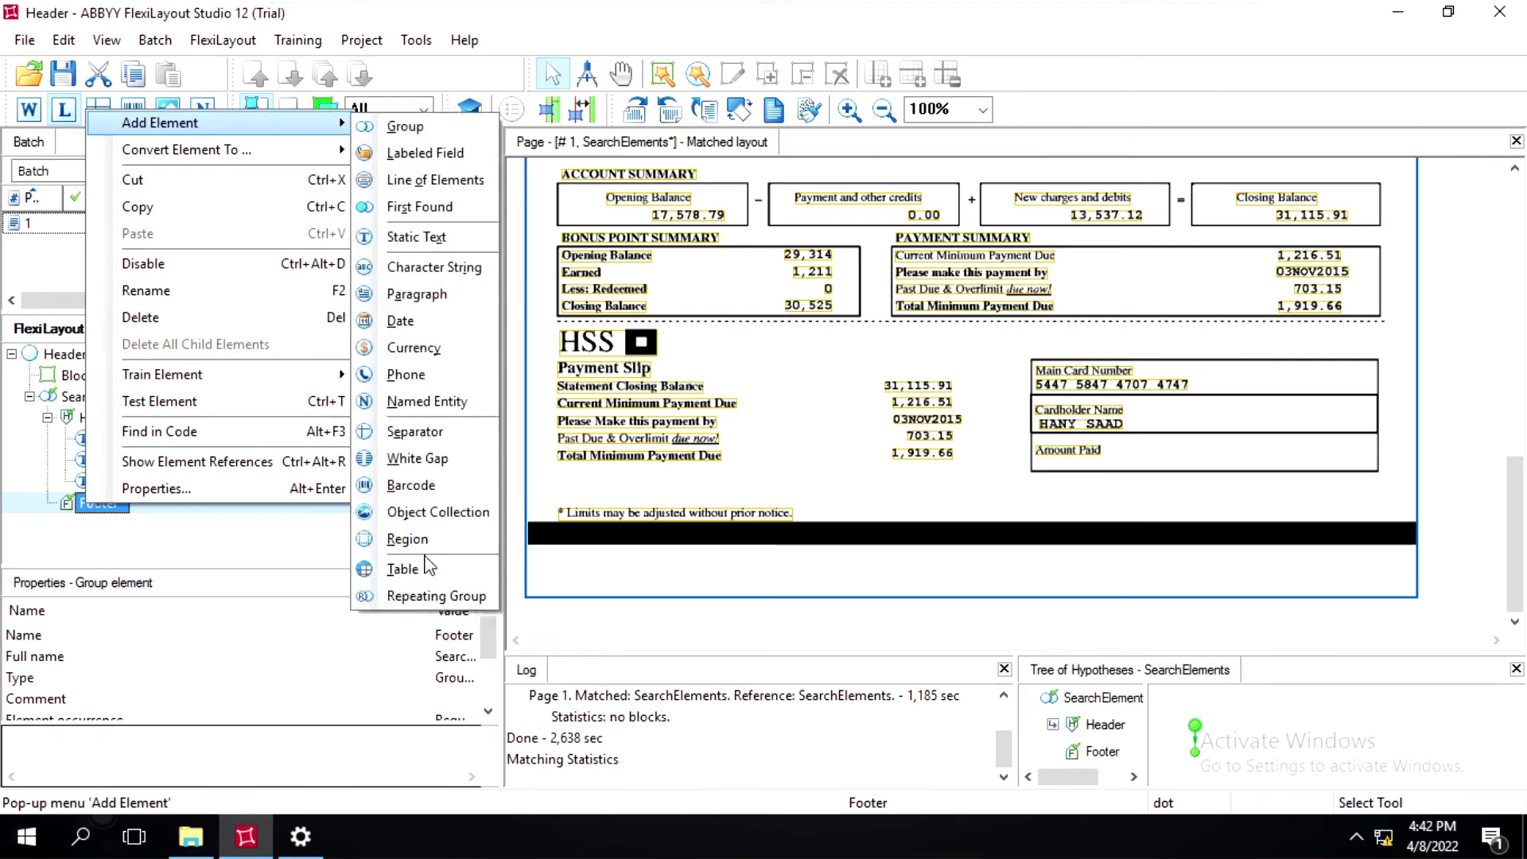
pyautogui.click(417, 237)
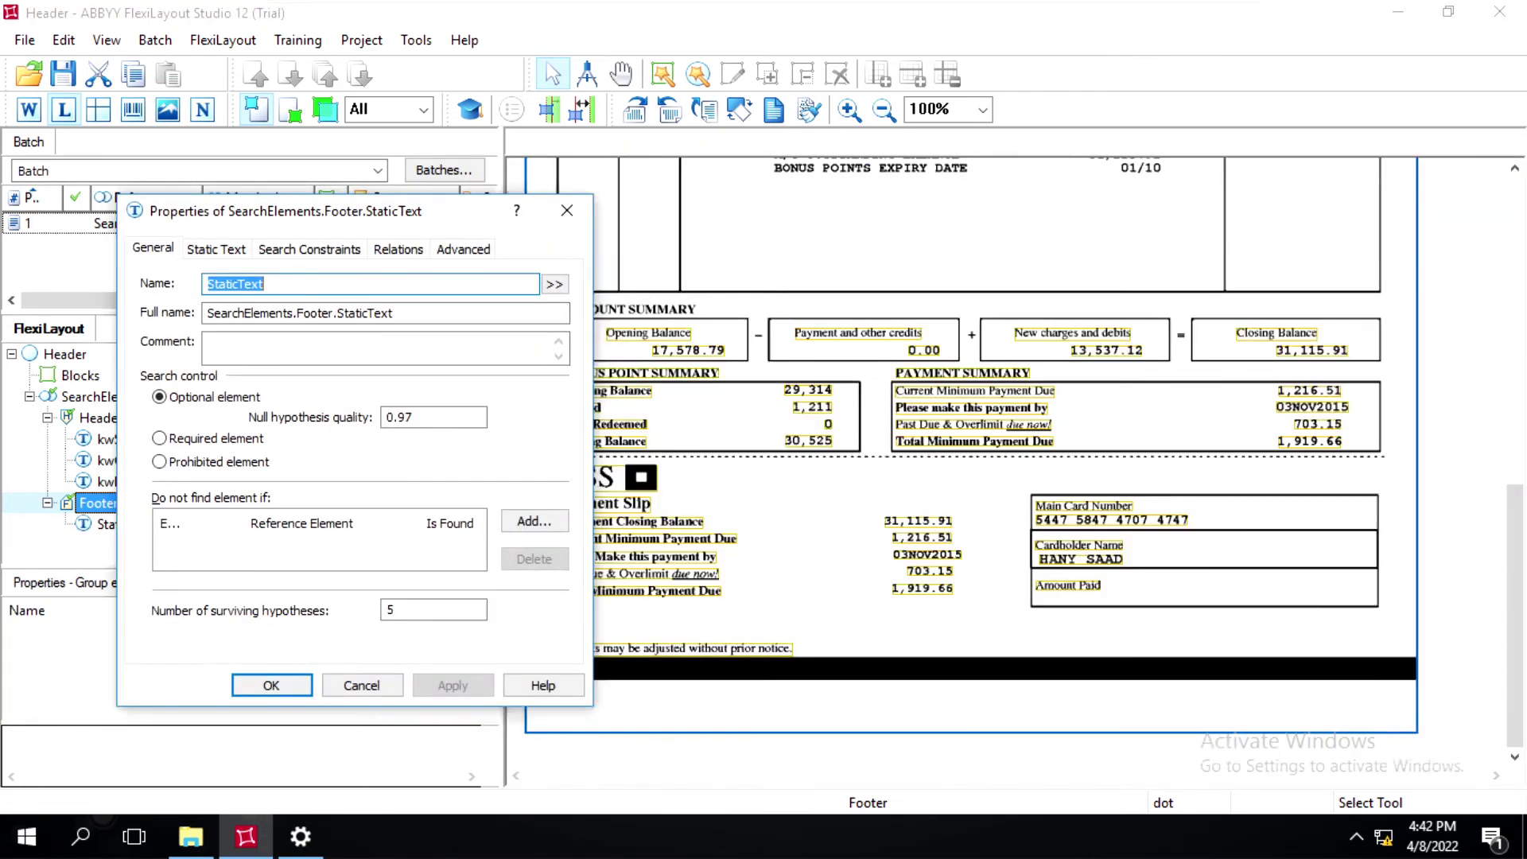
pyautogui.write('kw')
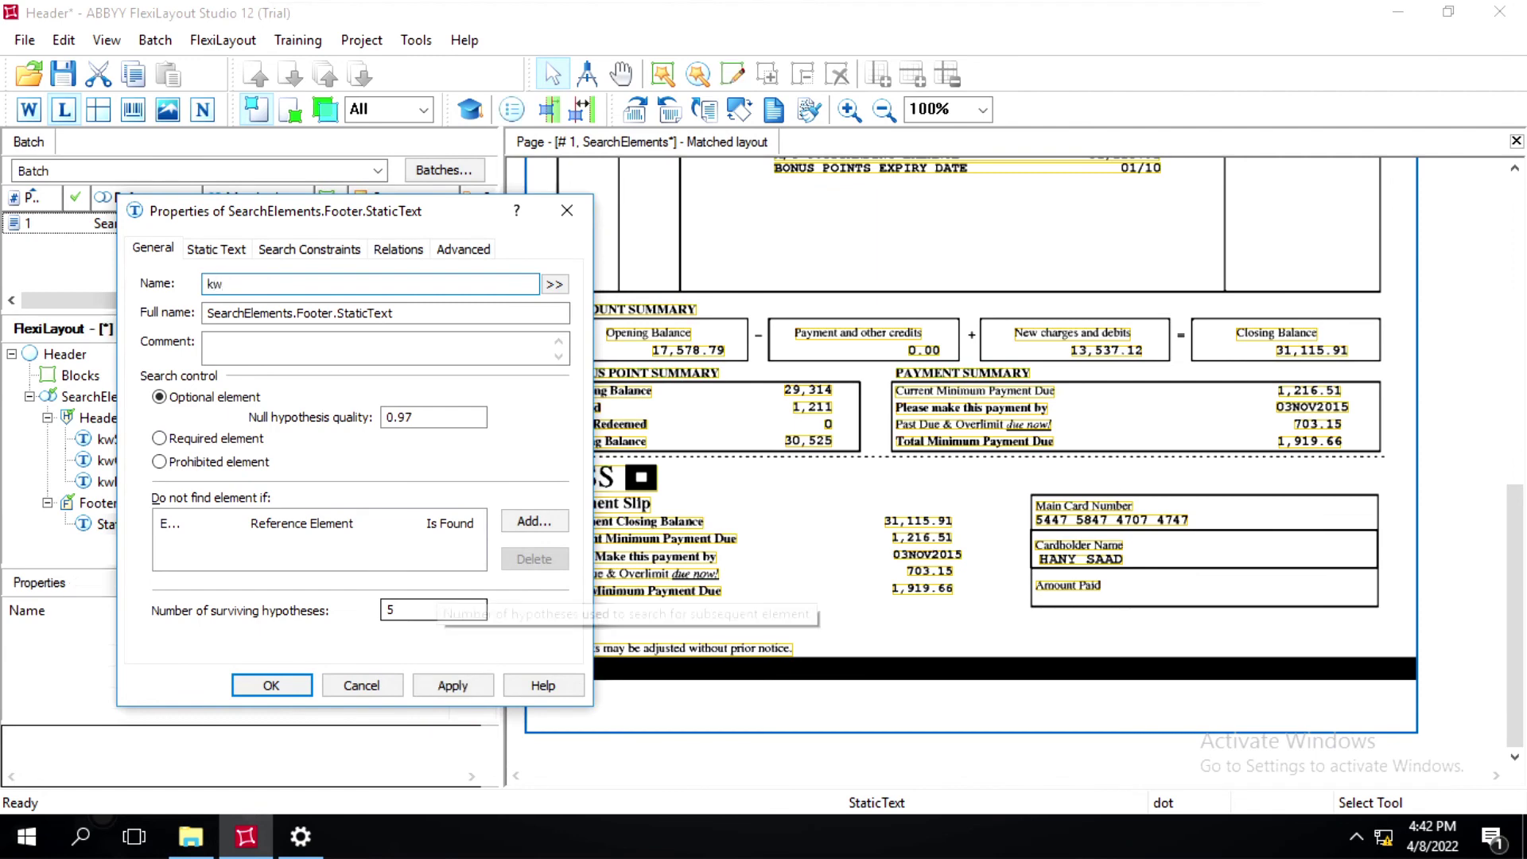
pyautogui.write('Limits')
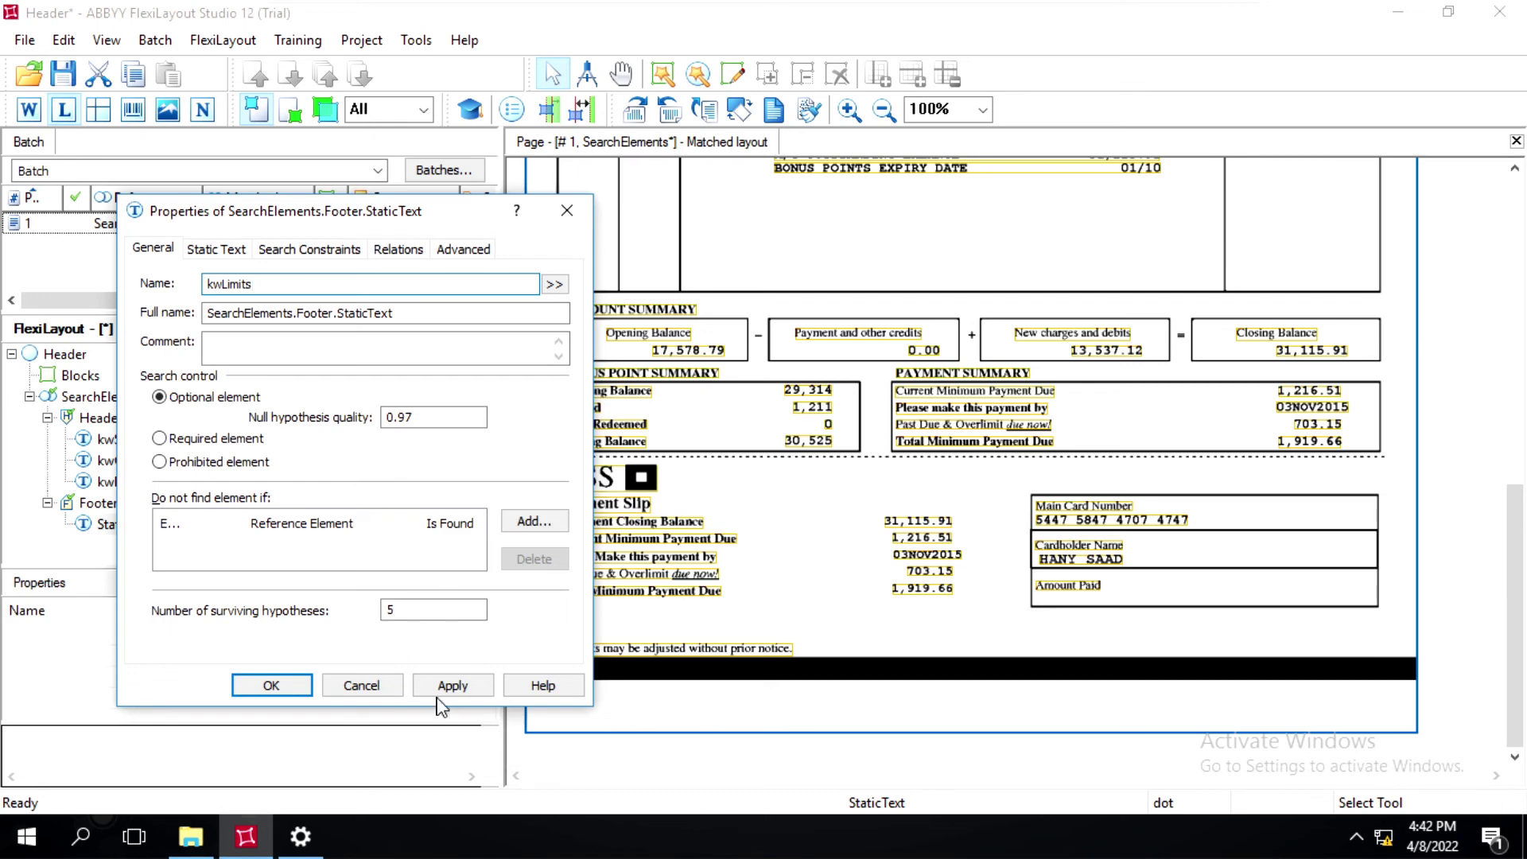
# Set kwLimits to search for "* Limits may be adjusted without prior notice." taking spaces into account, then apply and close its properties
pyautogui.click(216, 250)
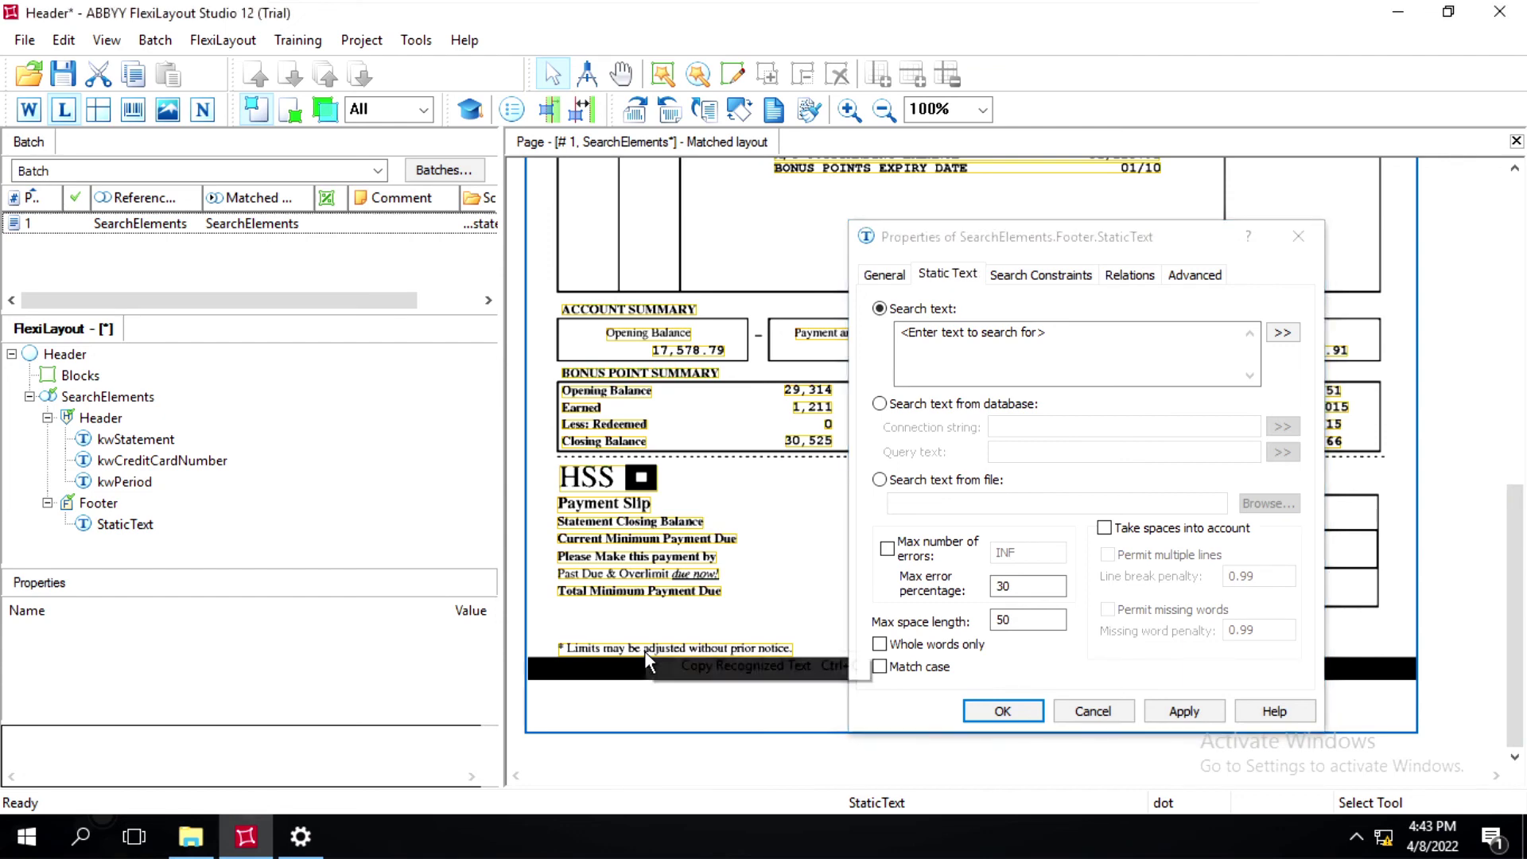
pyautogui.click(1054, 336)
pyautogui.write('* Limits may be adjusted without prior notice.')
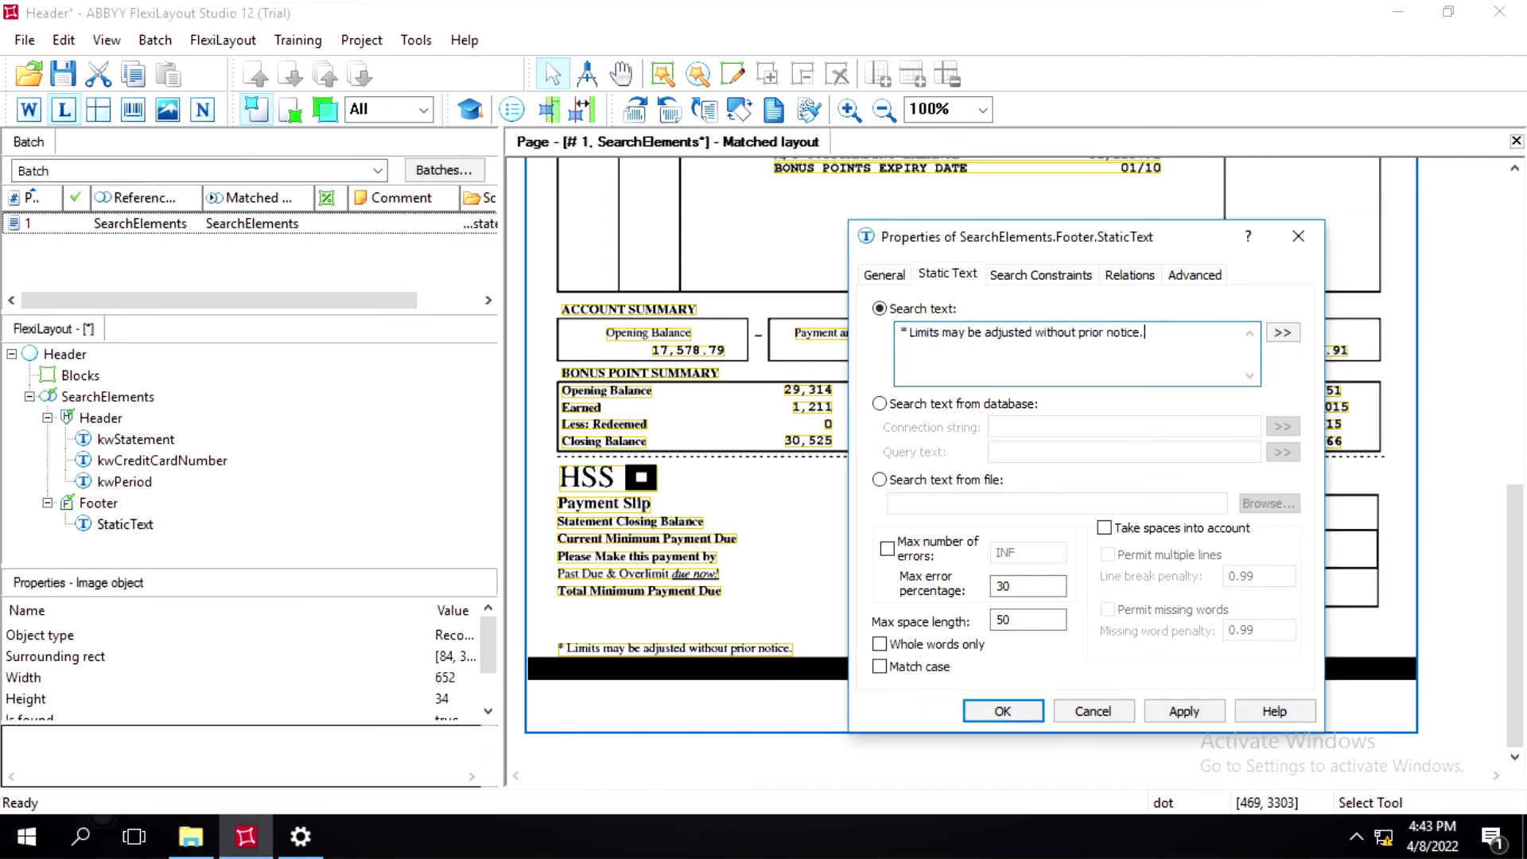
pyautogui.click(1106, 530)
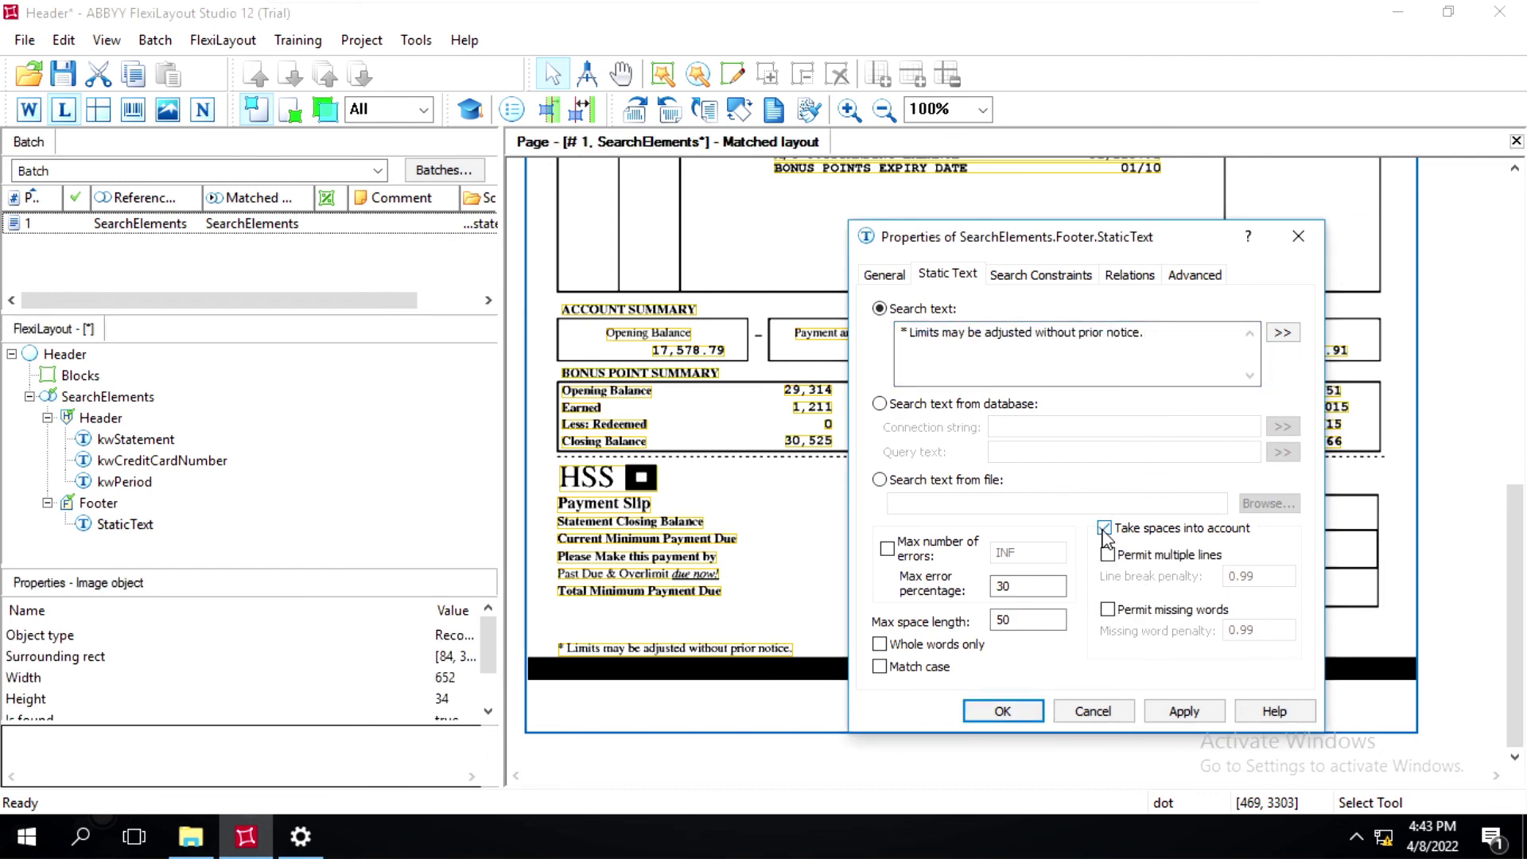
pyautogui.click(1180, 713)
pyautogui.click(1005, 712)
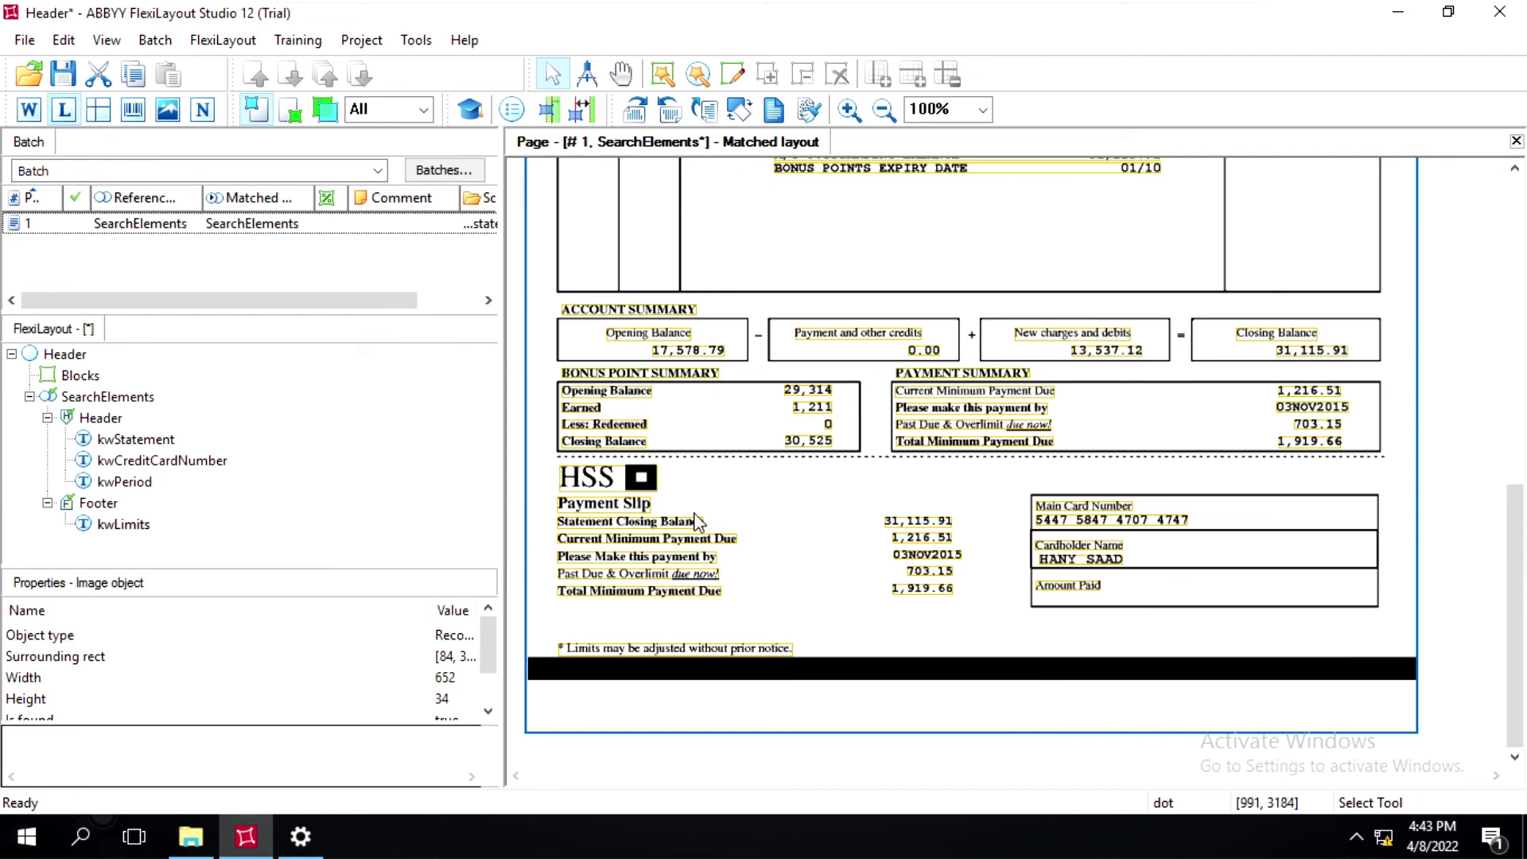
# Run matching on page 1 and inspect the Footer hypothesis and where kwLimits matches at the end of the page
pyautogui.rightClick(218, 233)
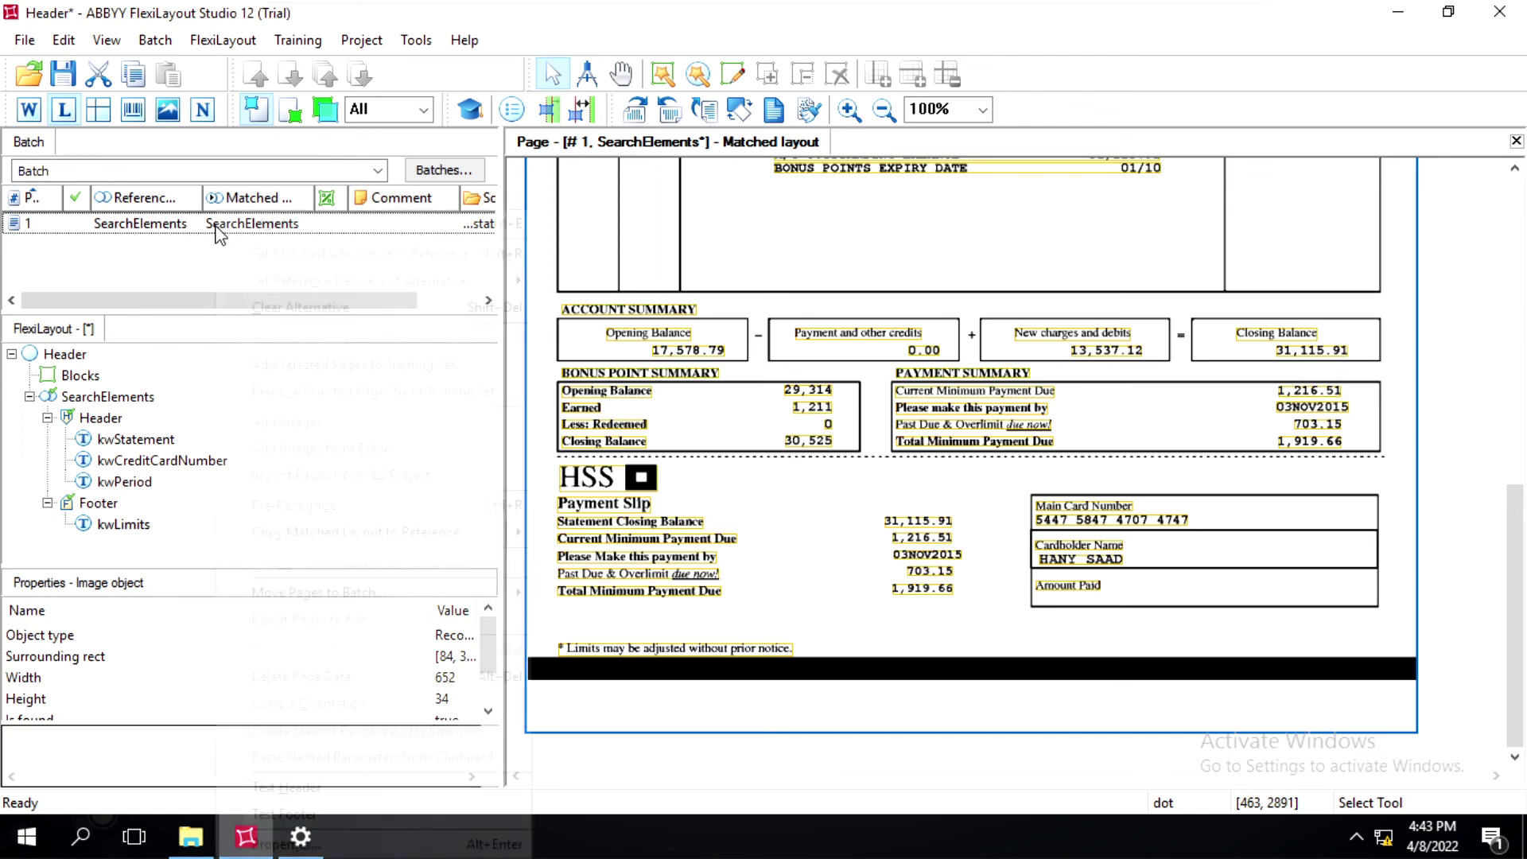
pyautogui.click(248, 228)
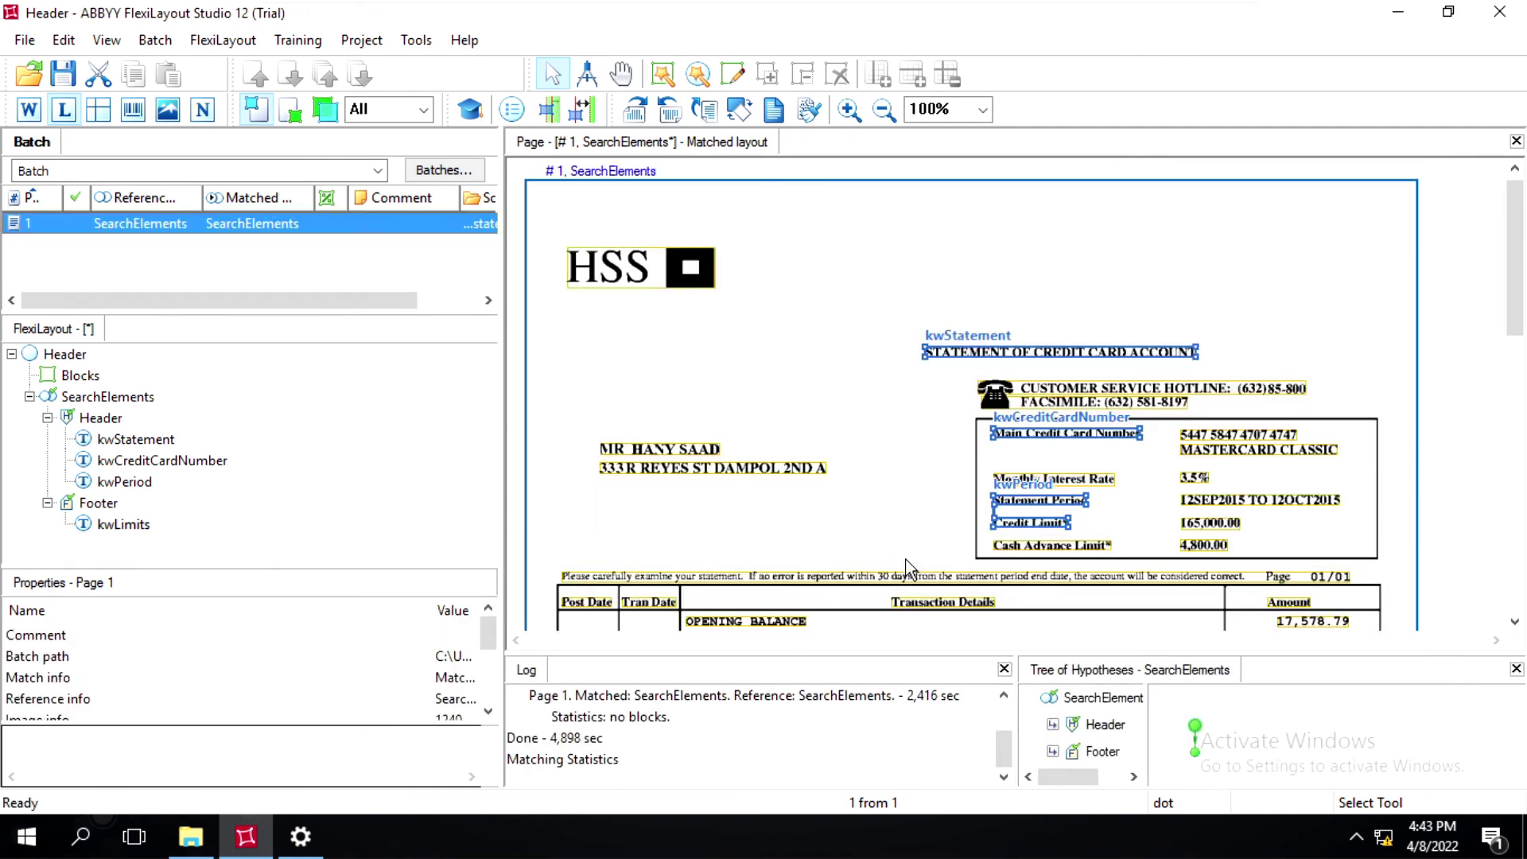
pyautogui.click(1109, 752)
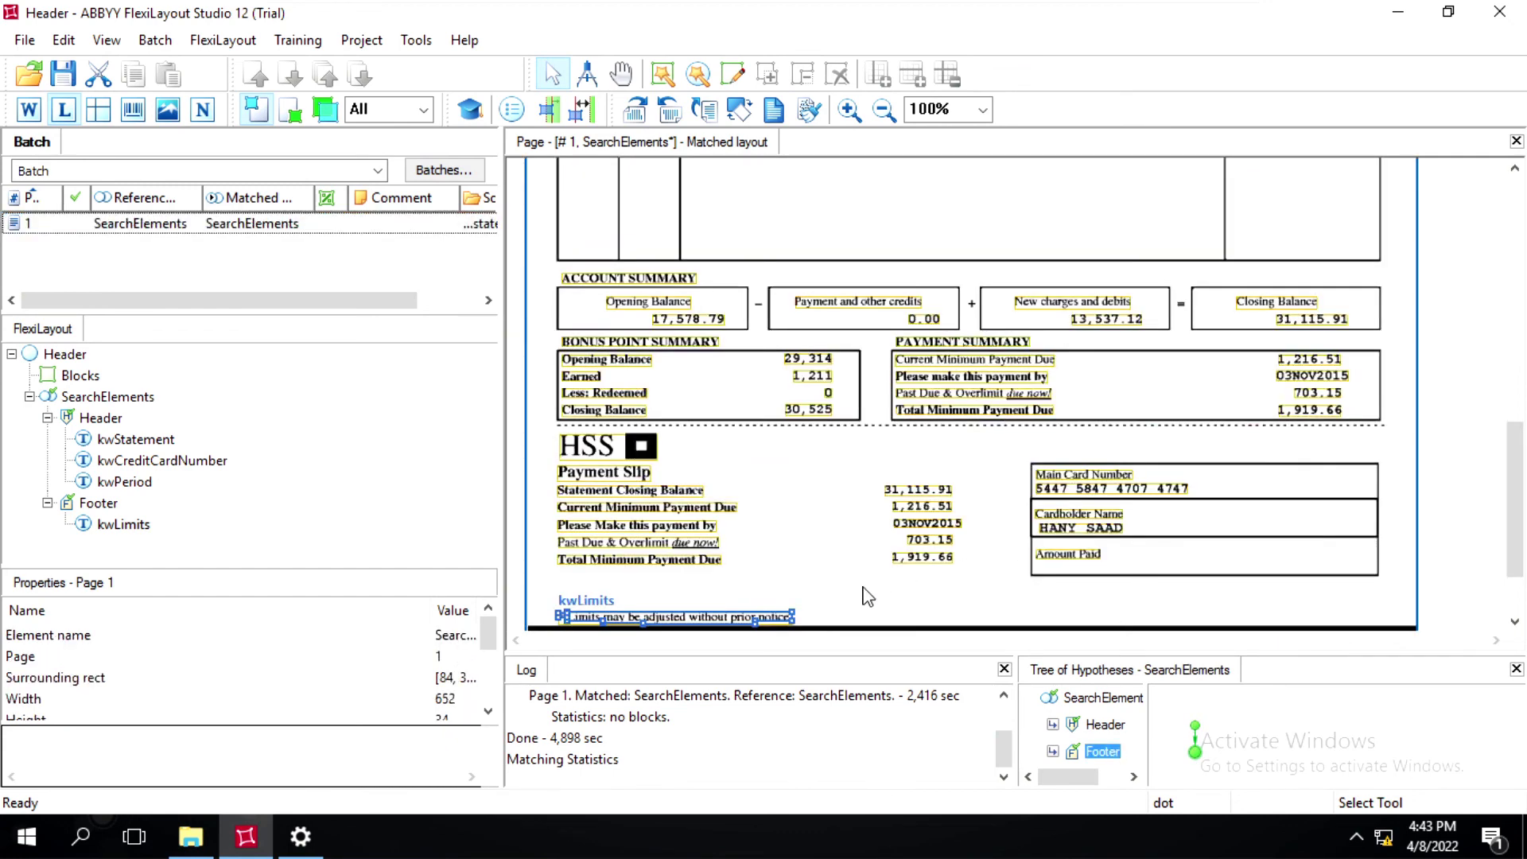
pyautogui.click(628, 620)
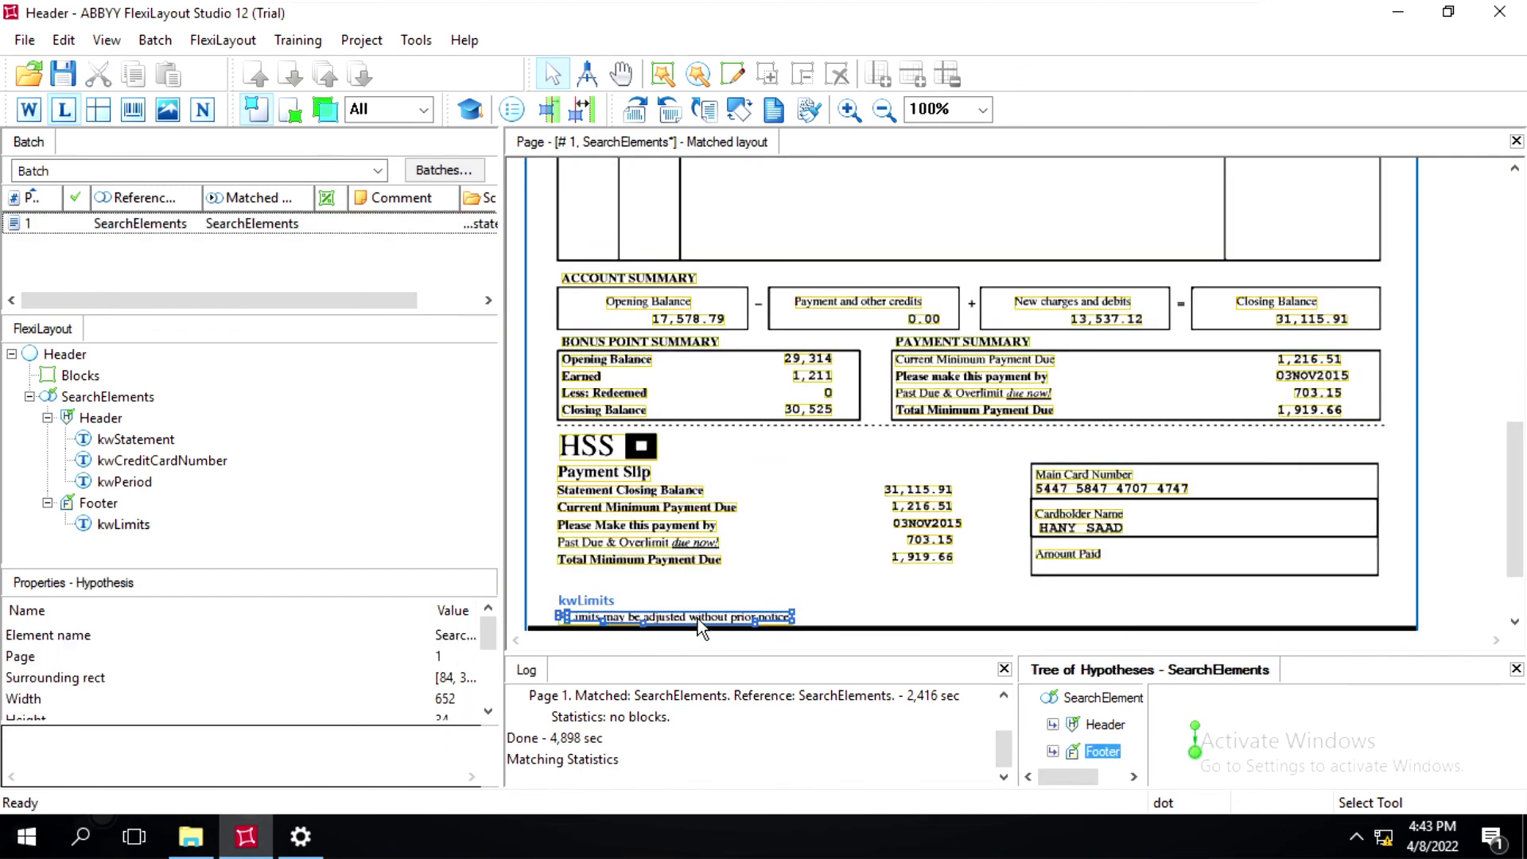